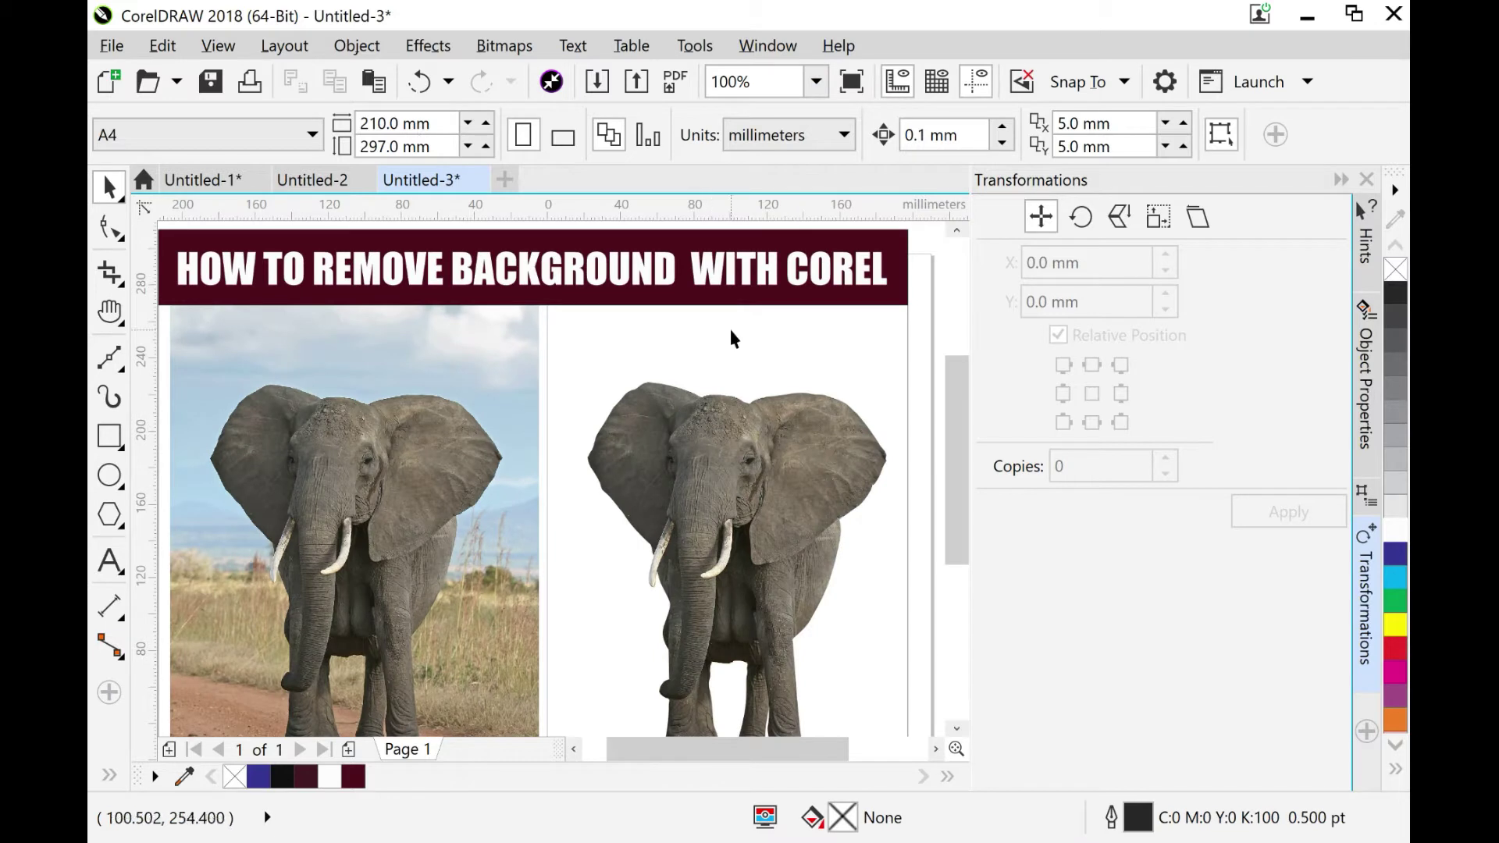
# Delete the title text and its dark red banner above the elephant pictures, with the view at 75%
pyautogui.click(815, 82)
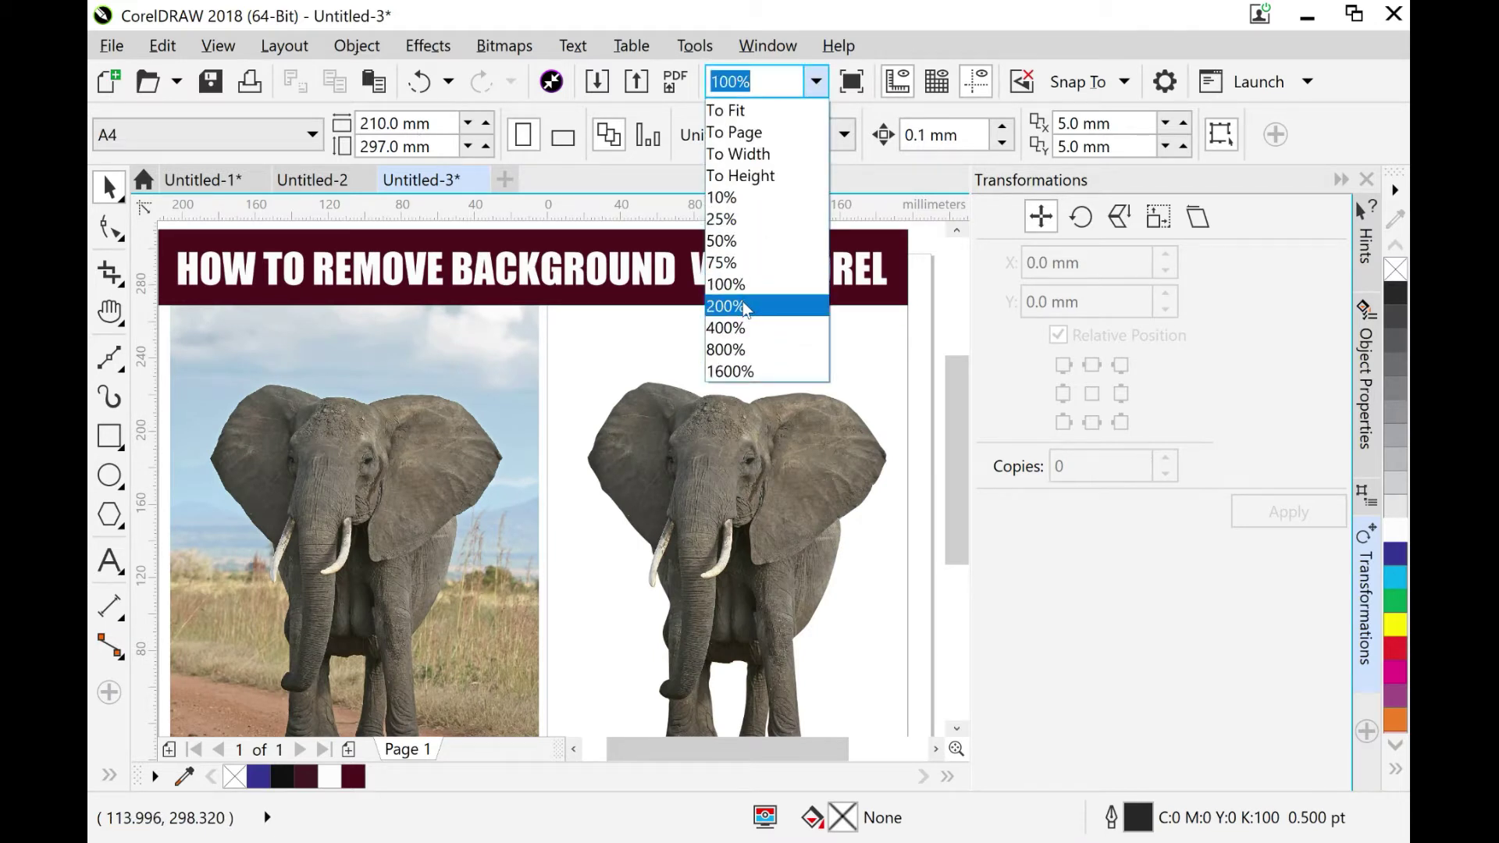
pyautogui.click(745, 262)
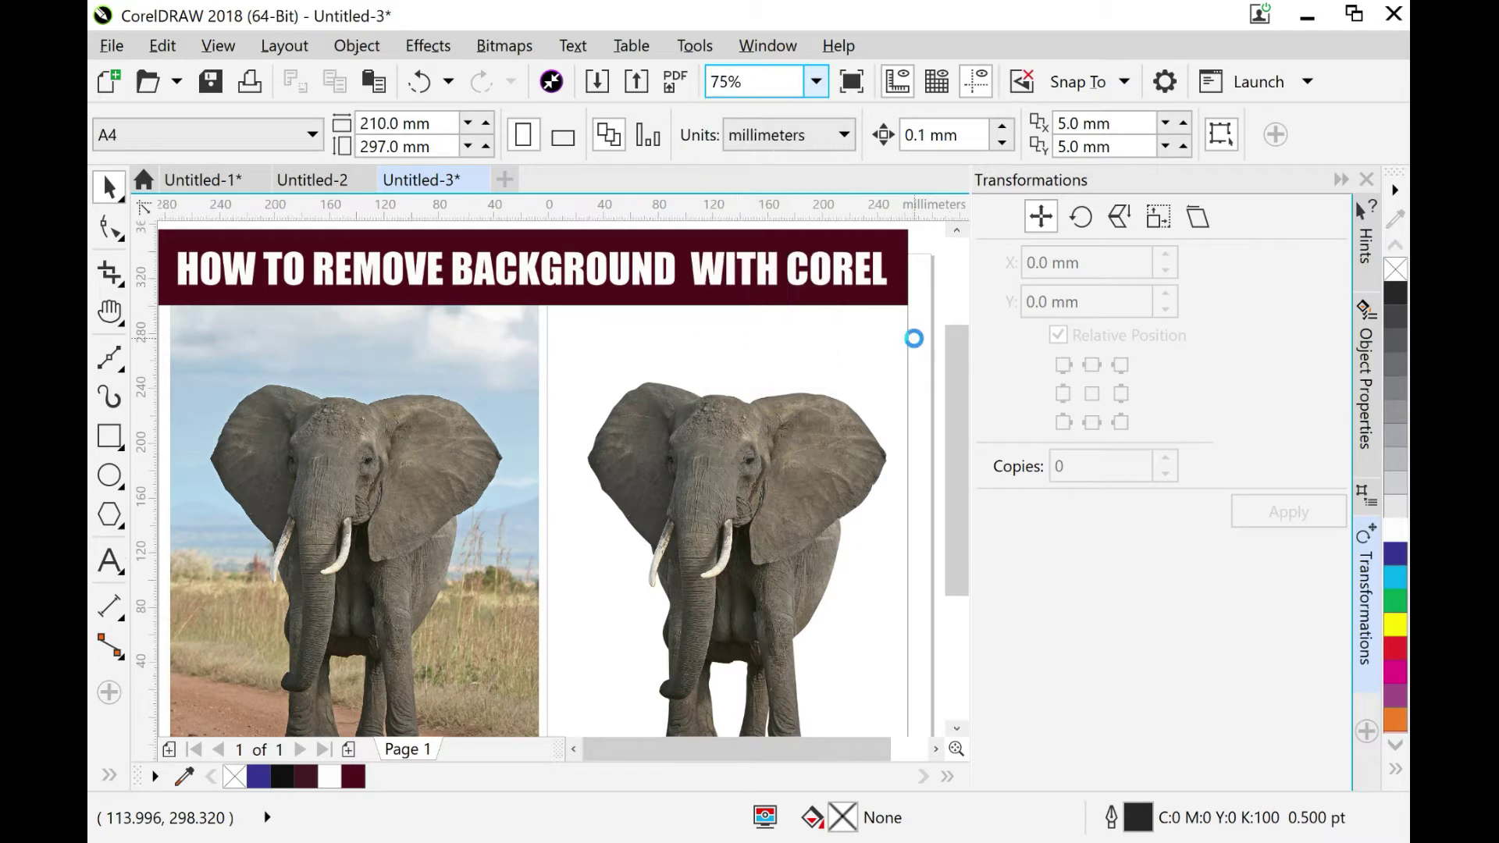
pyautogui.moveTo(961, 363); pyautogui.dragTo(962, 378)
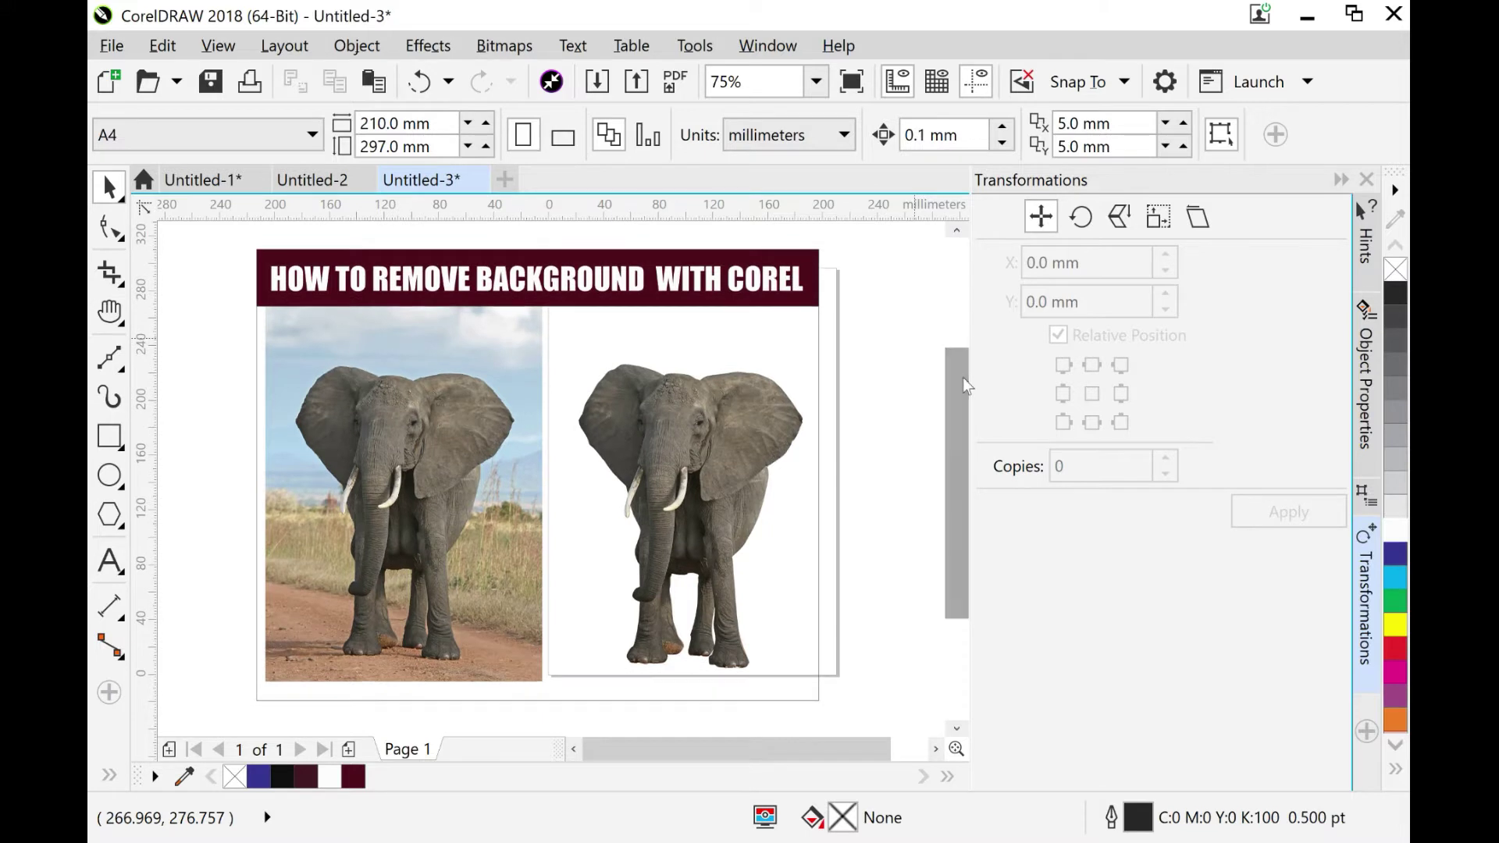
pyautogui.click(709, 492)
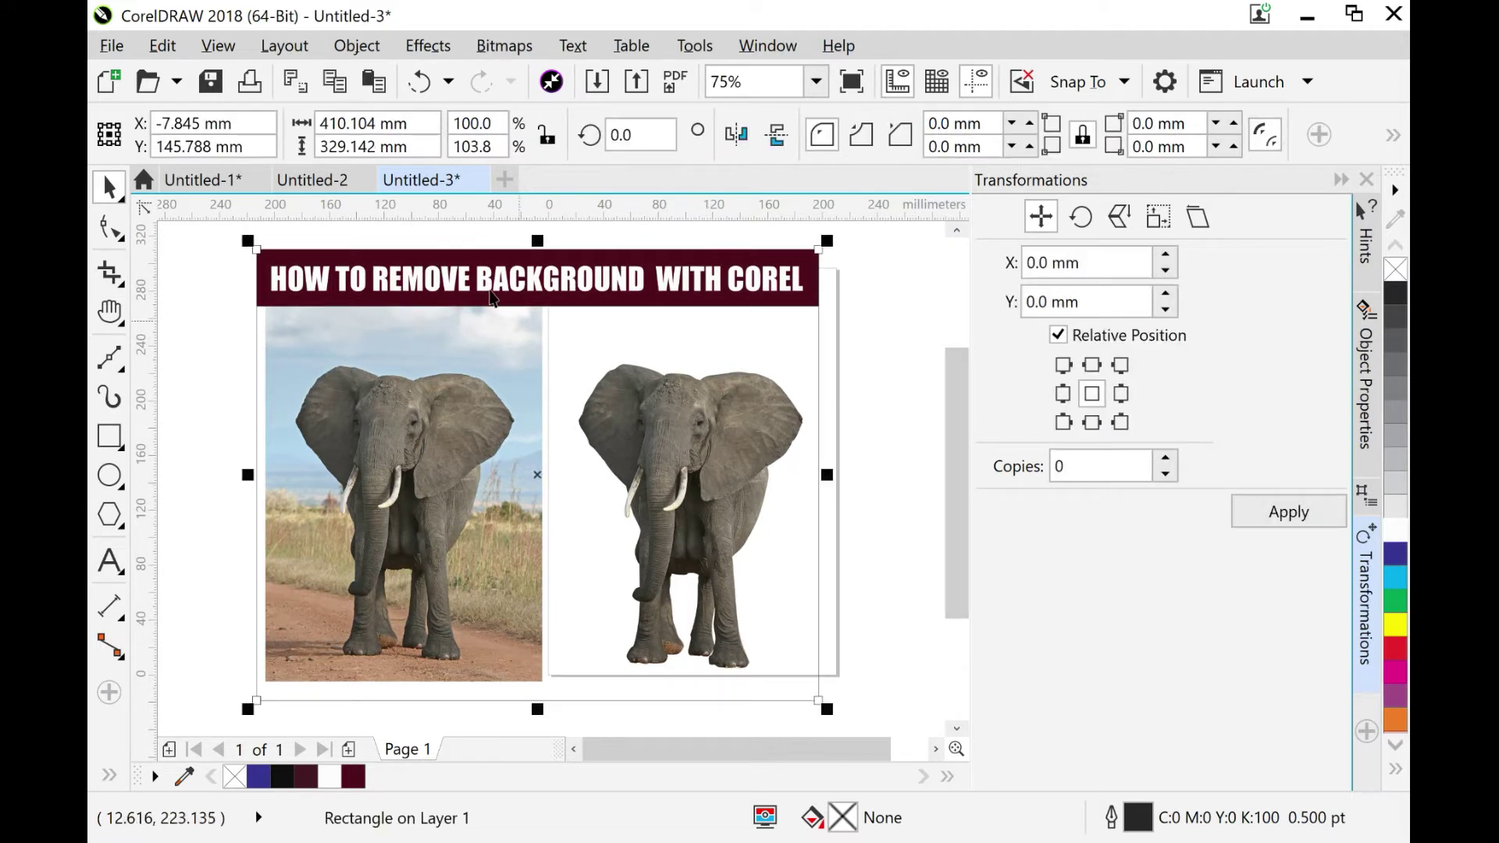
pyautogui.click(473, 258)
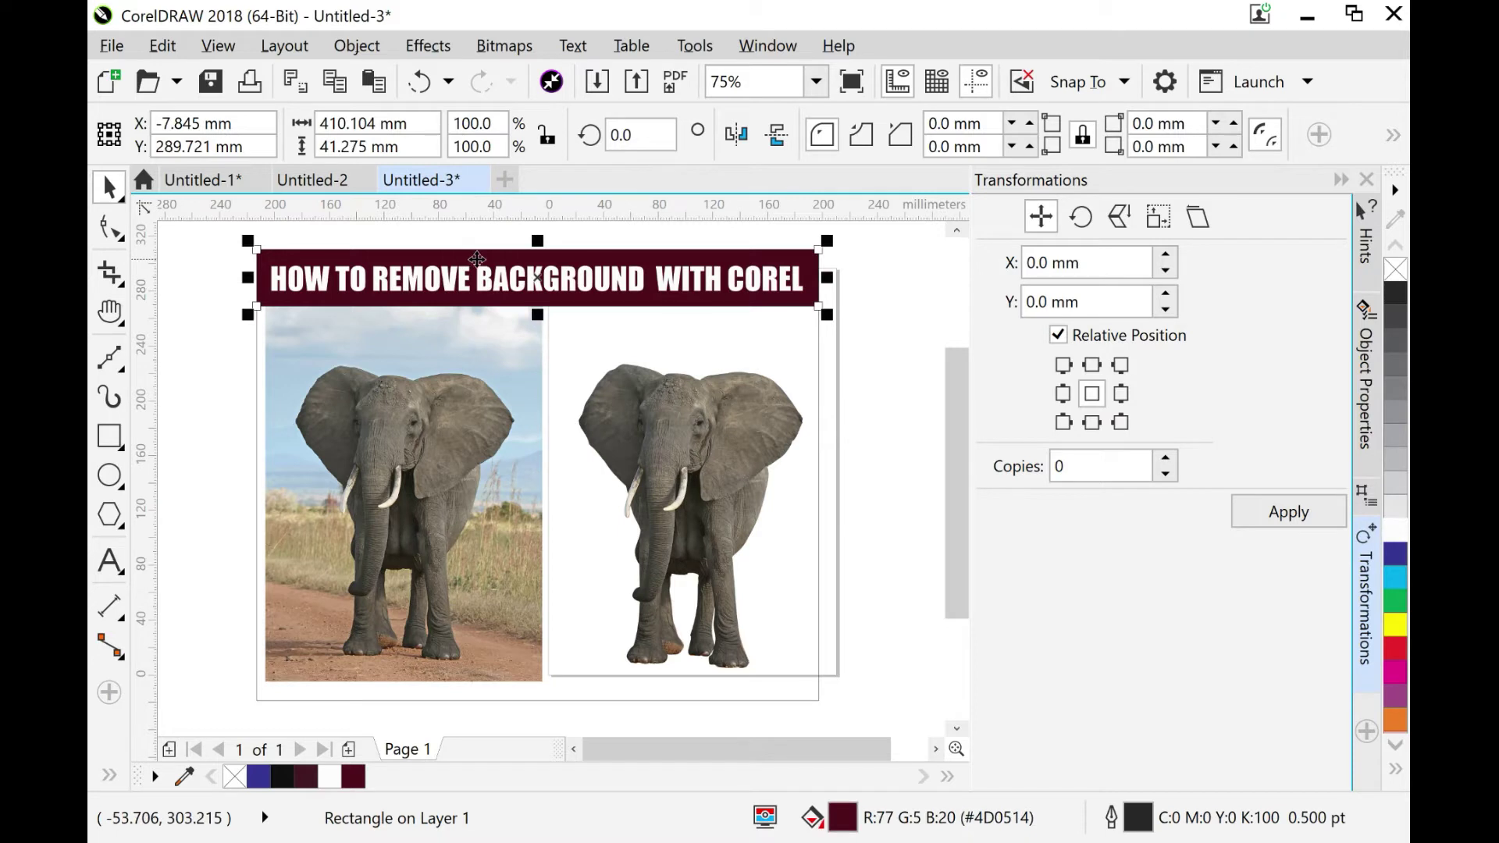
pyautogui.click(356, 277)
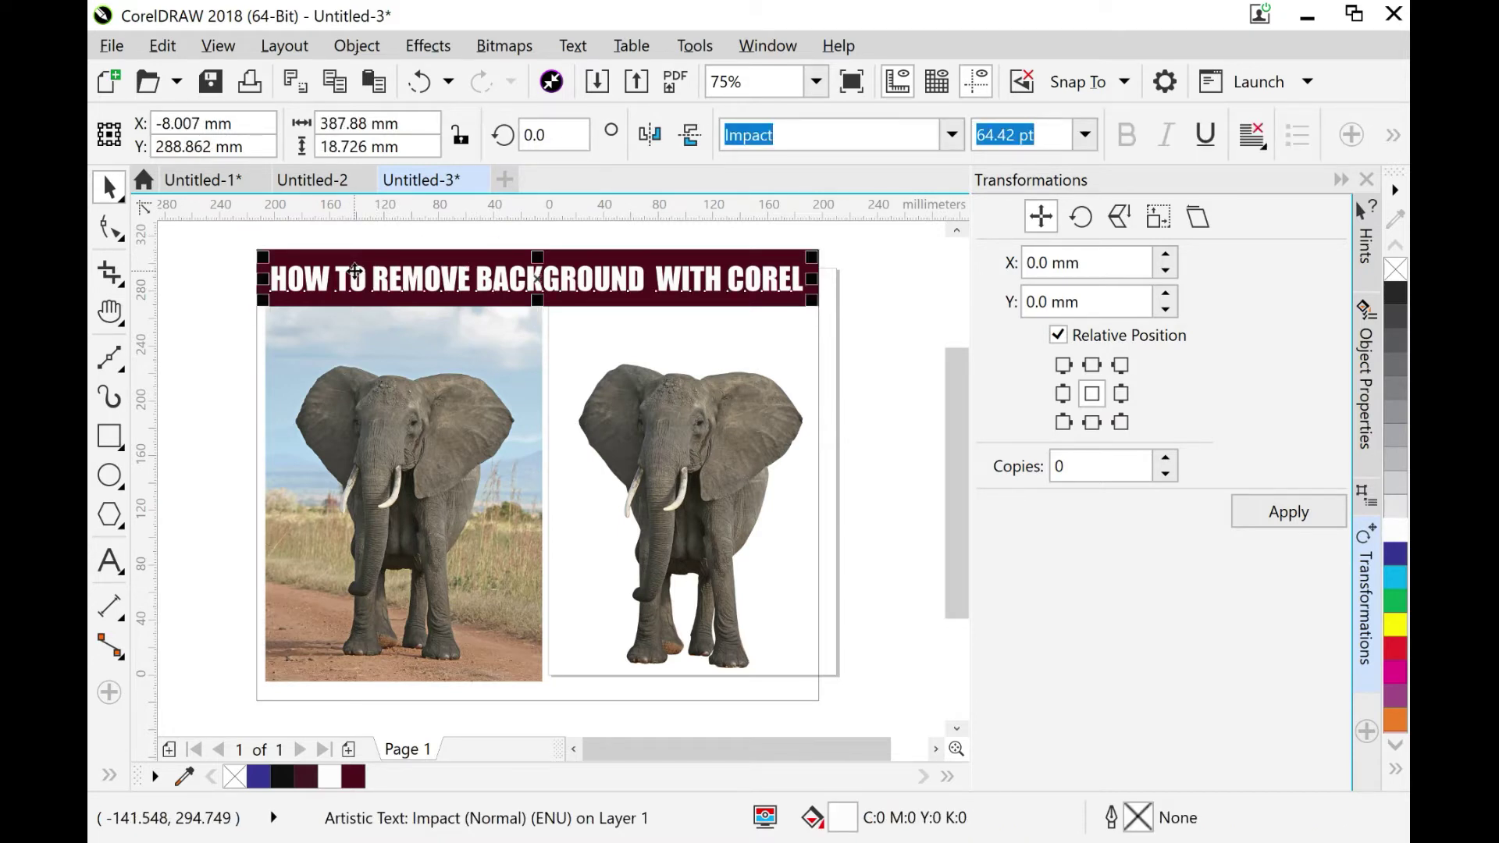
pyautogui.press('Delete')
pyautogui.click(356, 275)
pyautogui.press('Delete')
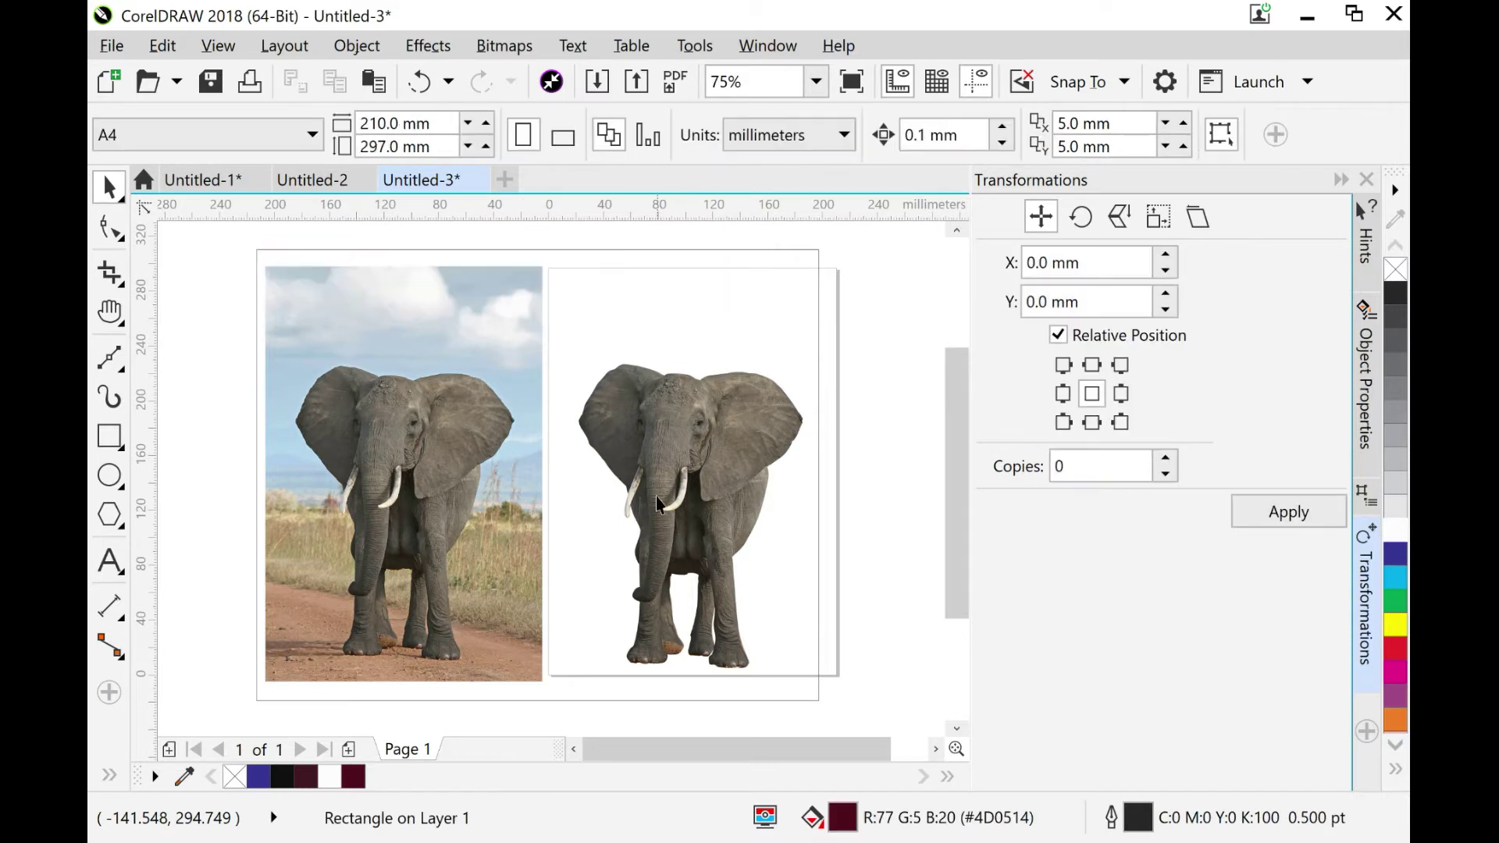
# Delete the outer frame rectangle and the cut-out elephant, and move the original elephant photo onto the page
pyautogui.click(686, 511)
pyautogui.press('Delete')
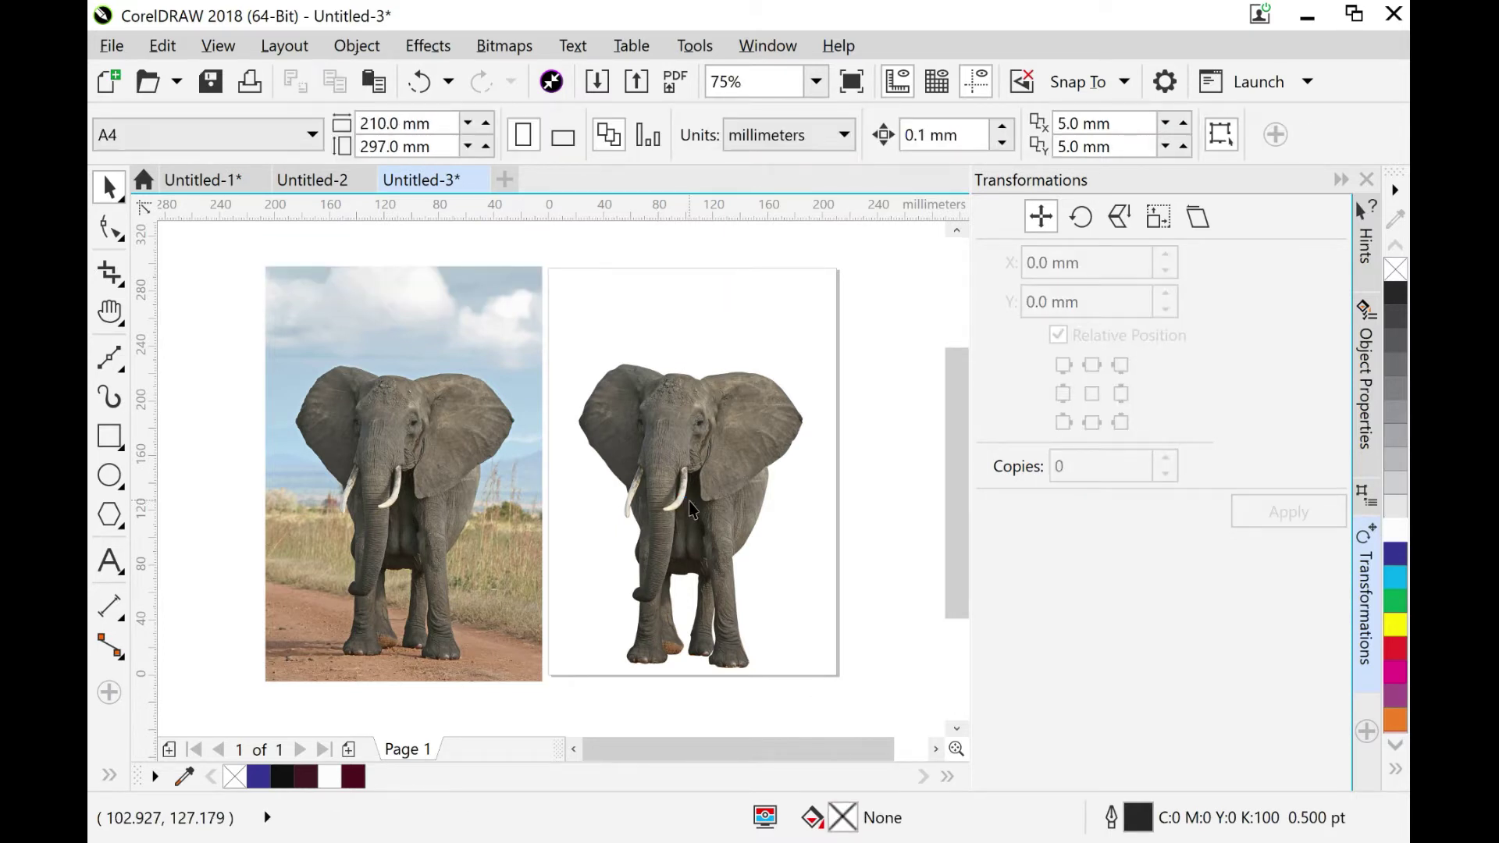
pyautogui.click(690, 509)
pyautogui.press('Delete')
pyautogui.moveTo(327, 438); pyautogui.dragTo(615, 427)
pyautogui.click(325, 401)
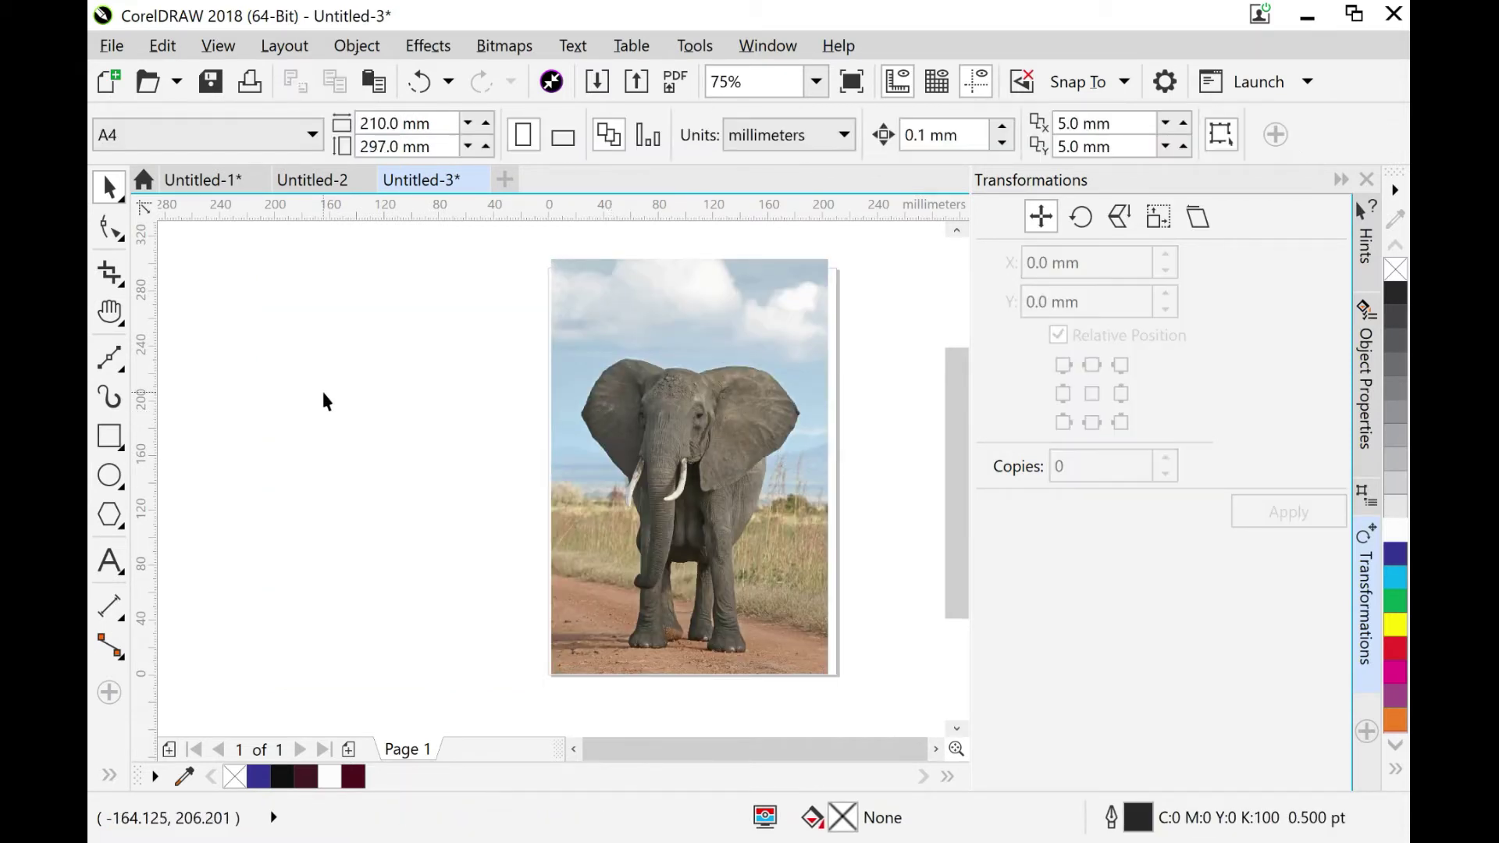
# Start a Bézier outline at 400% zoom beside the left tusk and trace it up the left ear's lower edge
pyautogui.click(815, 82)
pyautogui.click(730, 327)
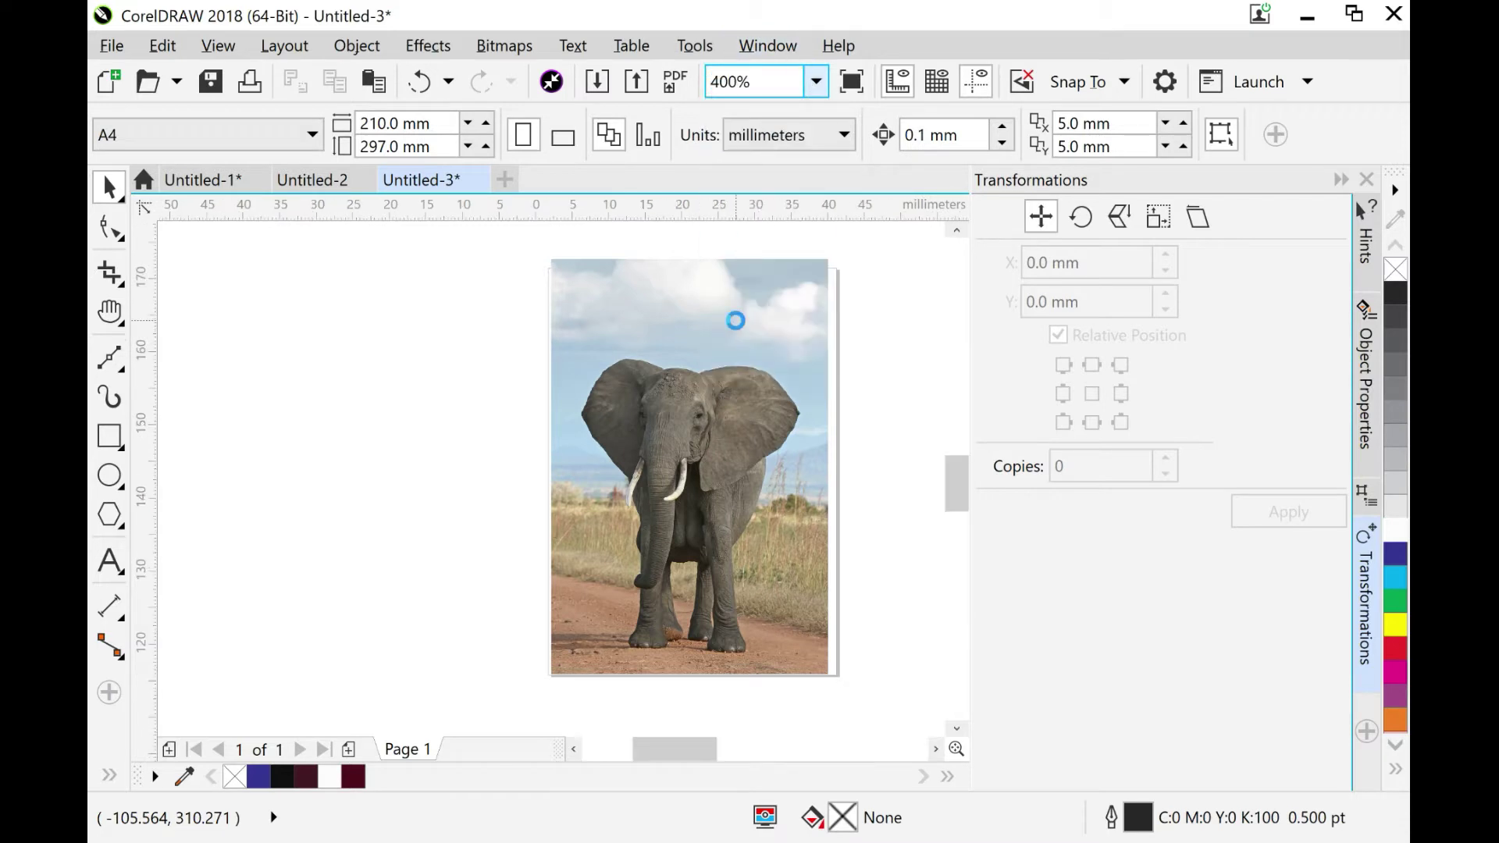
pyautogui.moveTo(687, 750); pyautogui.dragTo(734, 739)
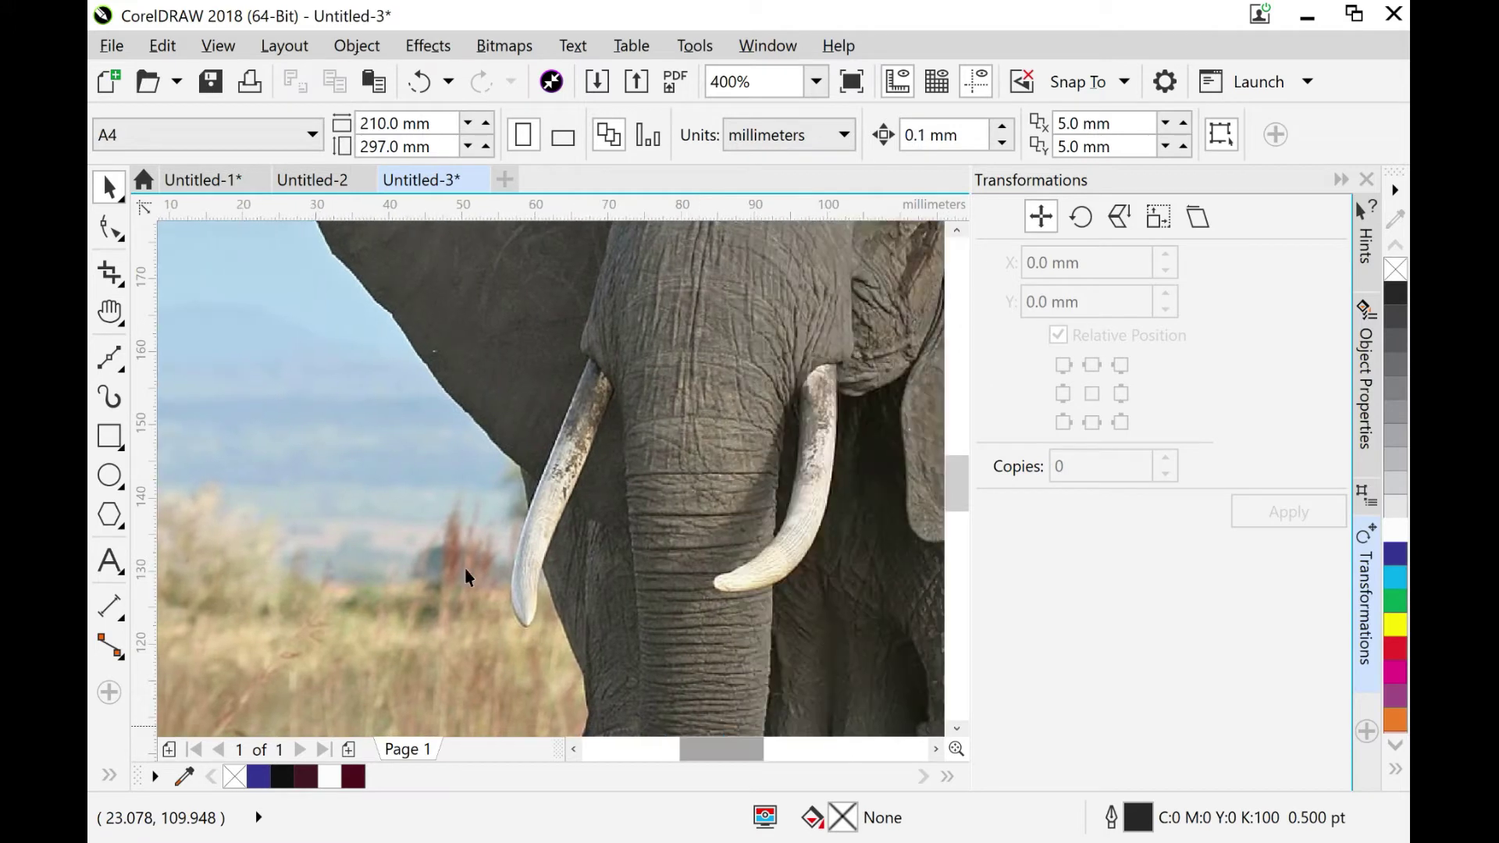
pyautogui.click(123, 369)
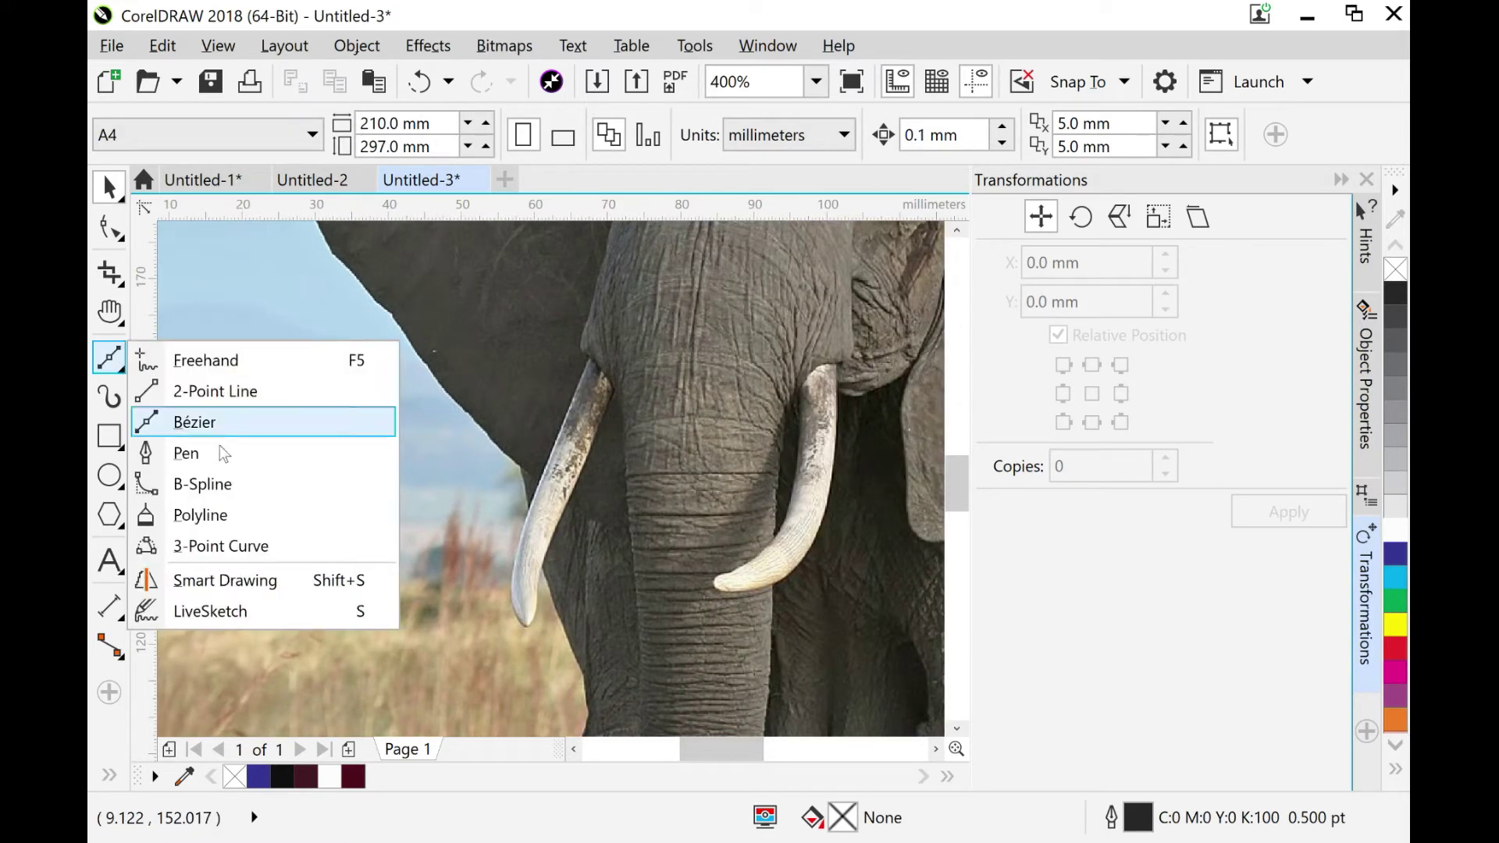
pyautogui.click(195, 422)
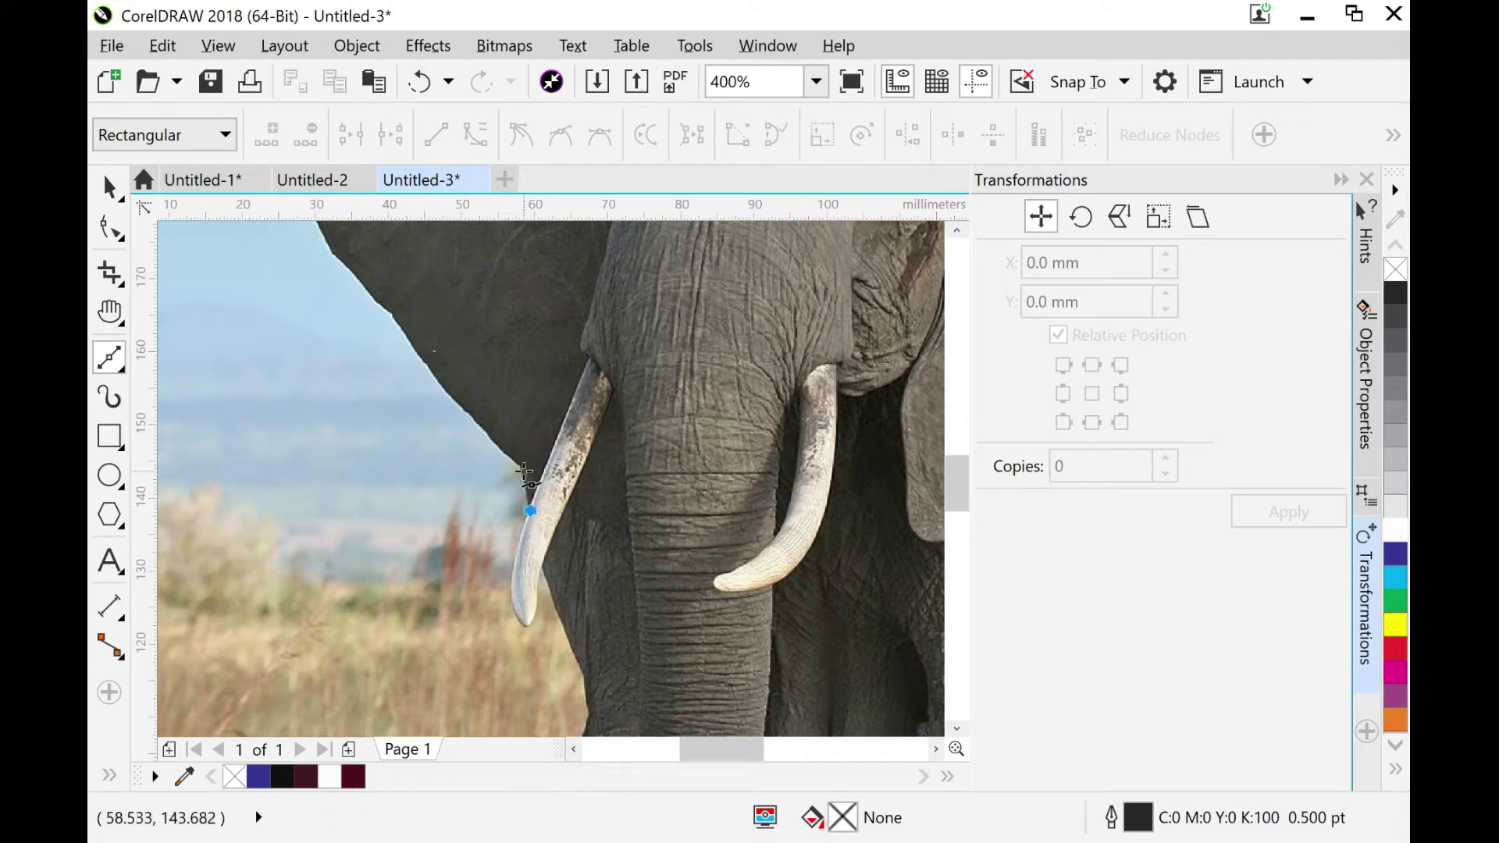
pyautogui.click(524, 470)
pyautogui.click(486, 435)
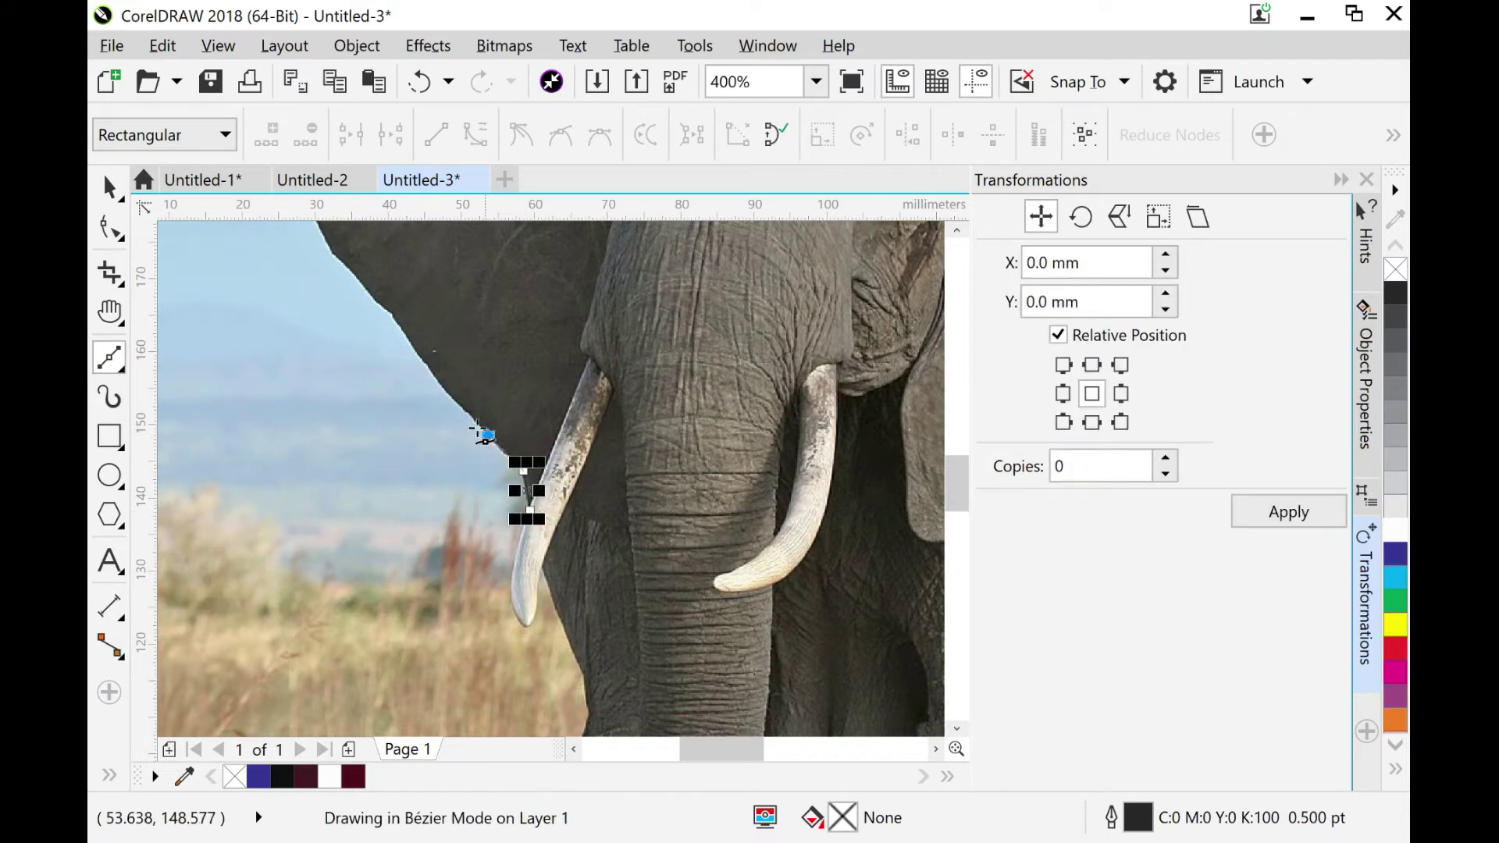
pyautogui.click(467, 412)
pyautogui.moveTo(438, 380)
pyautogui.mouseDown()
pyautogui.moveTo(335, 254)
pyautogui.moveTo(545, 261)
pyautogui.moveTo(352, 269)
pyautogui.mouseUp()
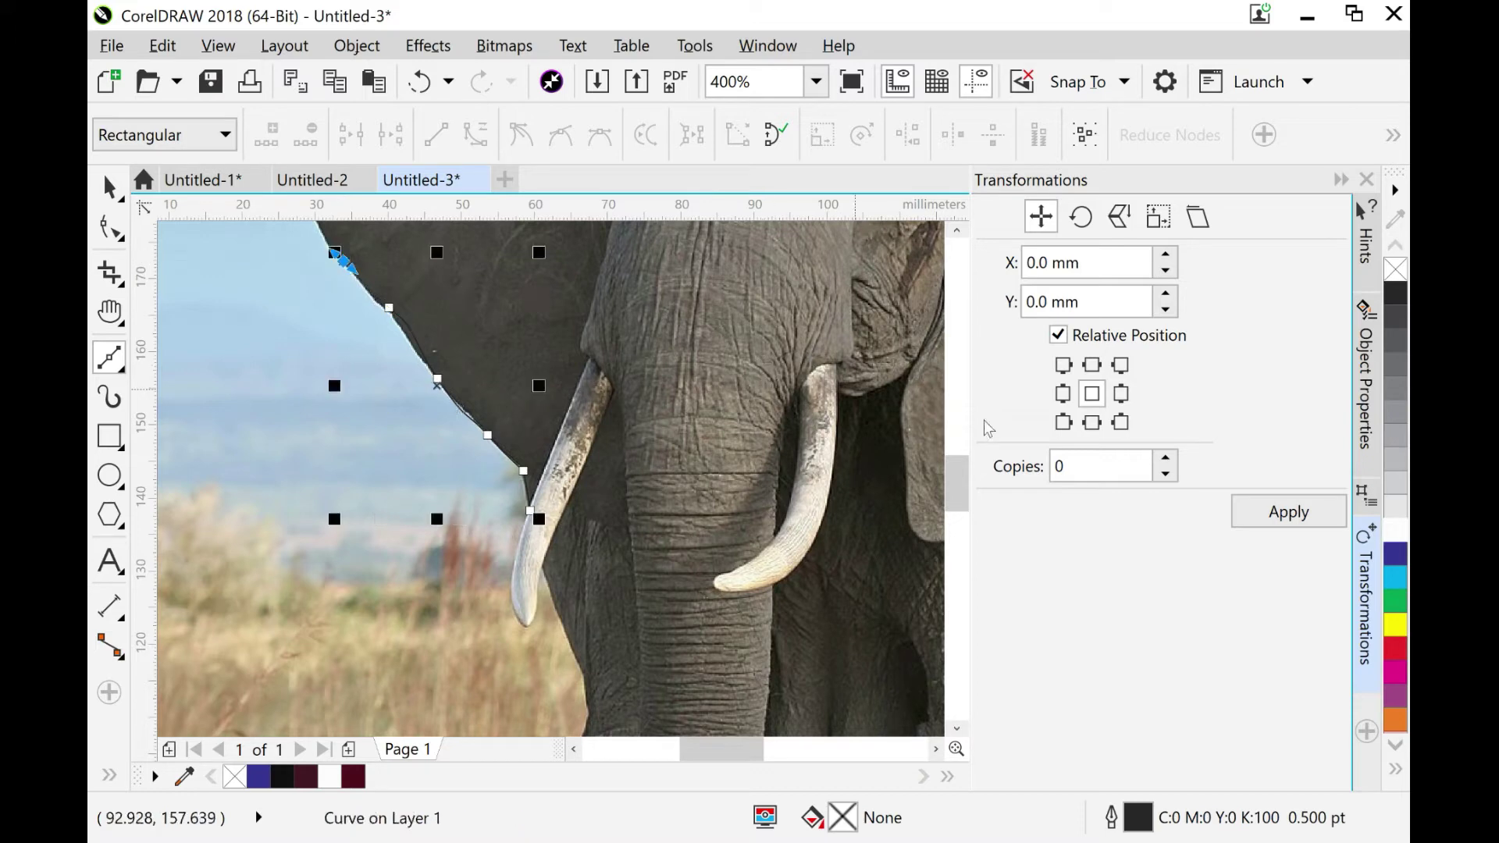
# Trace the outline up the left ear's outer edge towards its top and undo the last misplaced nodes
pyautogui.moveTo(965, 472); pyautogui.dragTo(956, 424)
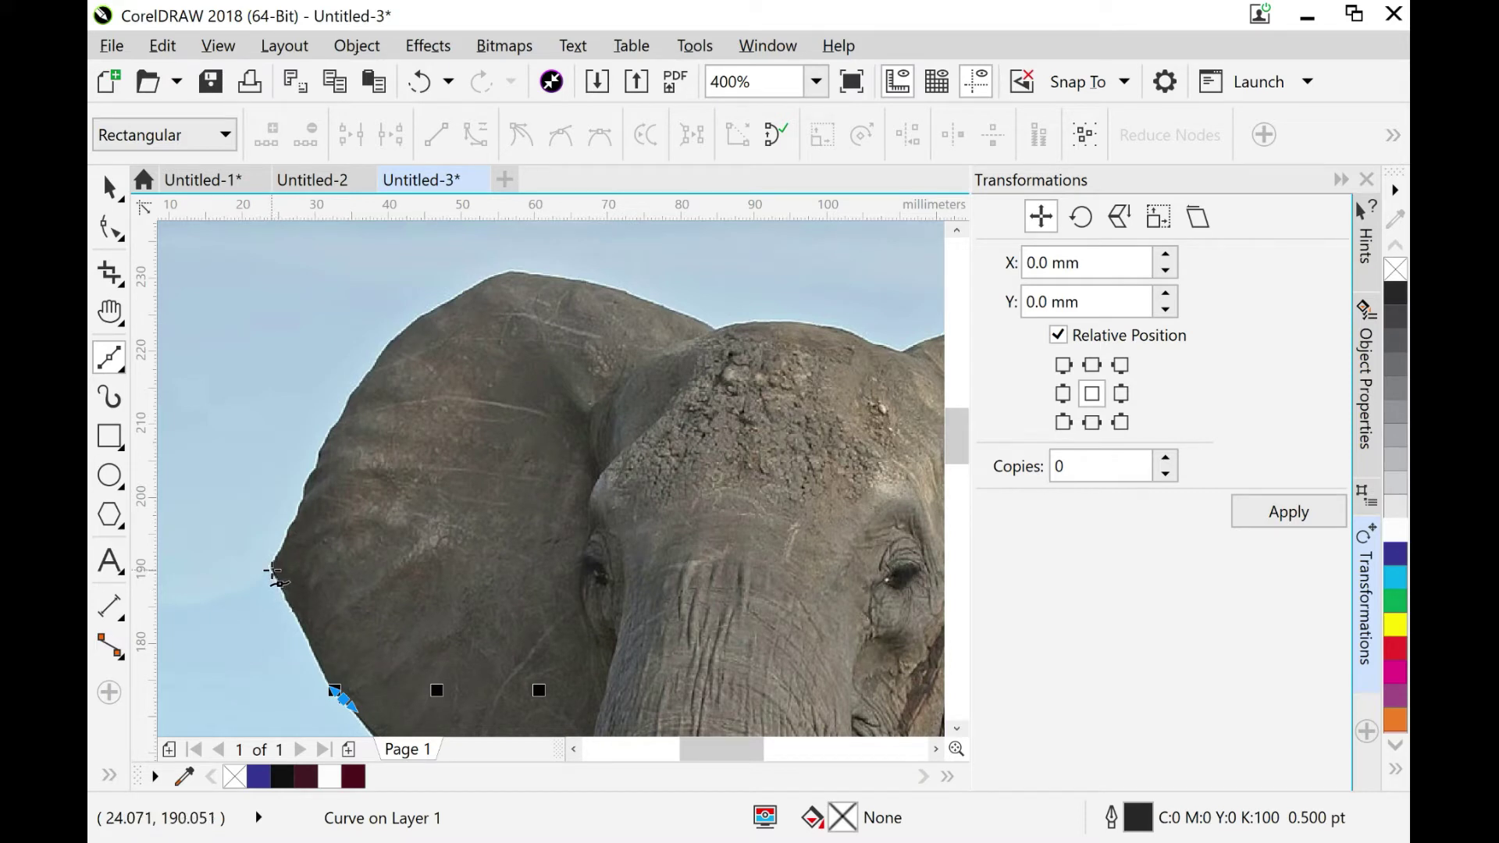
pyautogui.moveTo(271, 564); pyautogui.dragTo(529, 253)
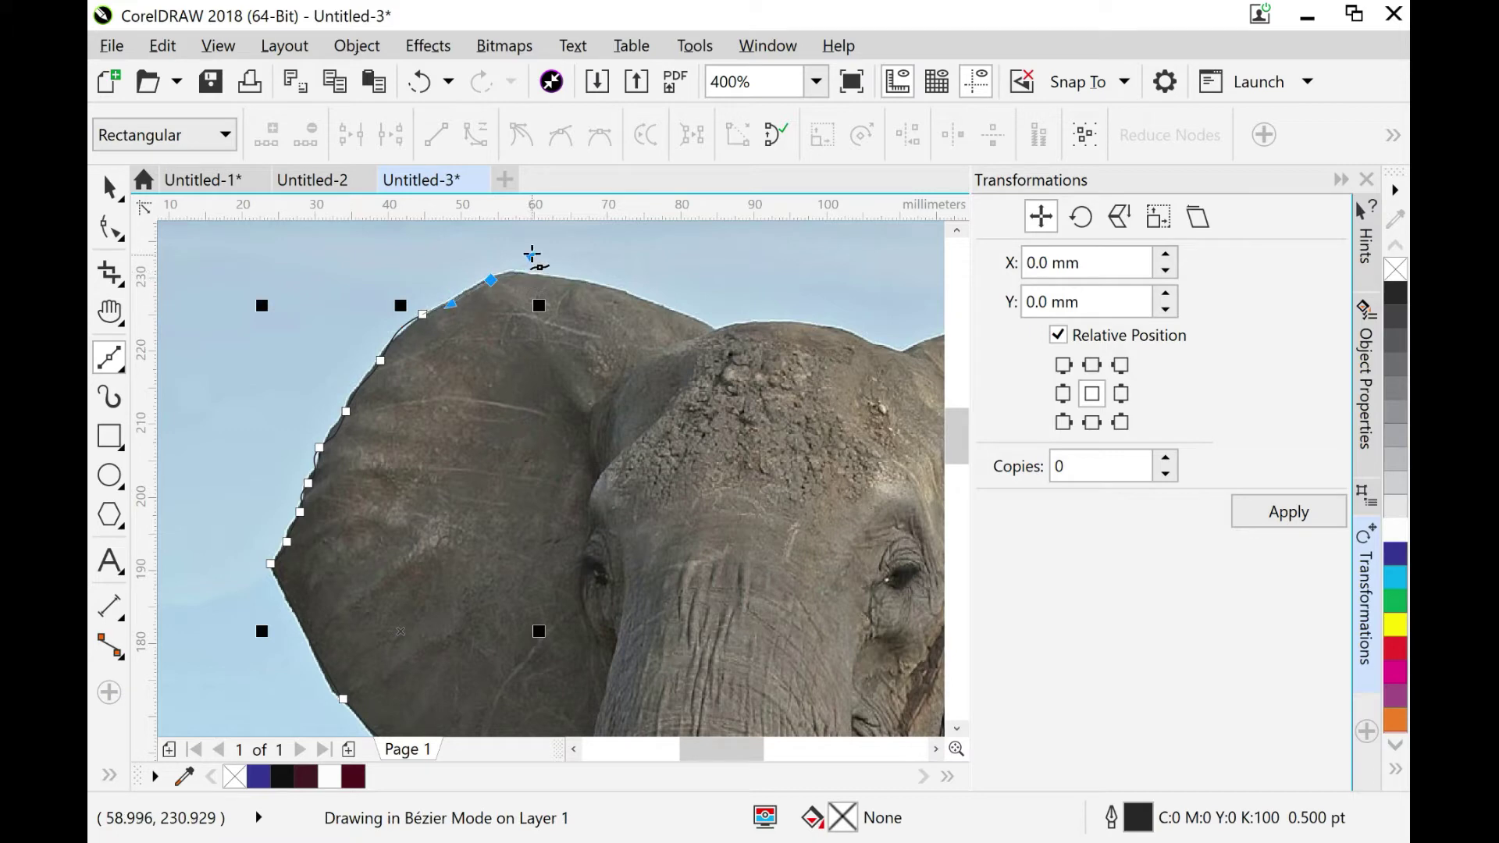
pyautogui.click(162, 45)
pyautogui.click(192, 74)
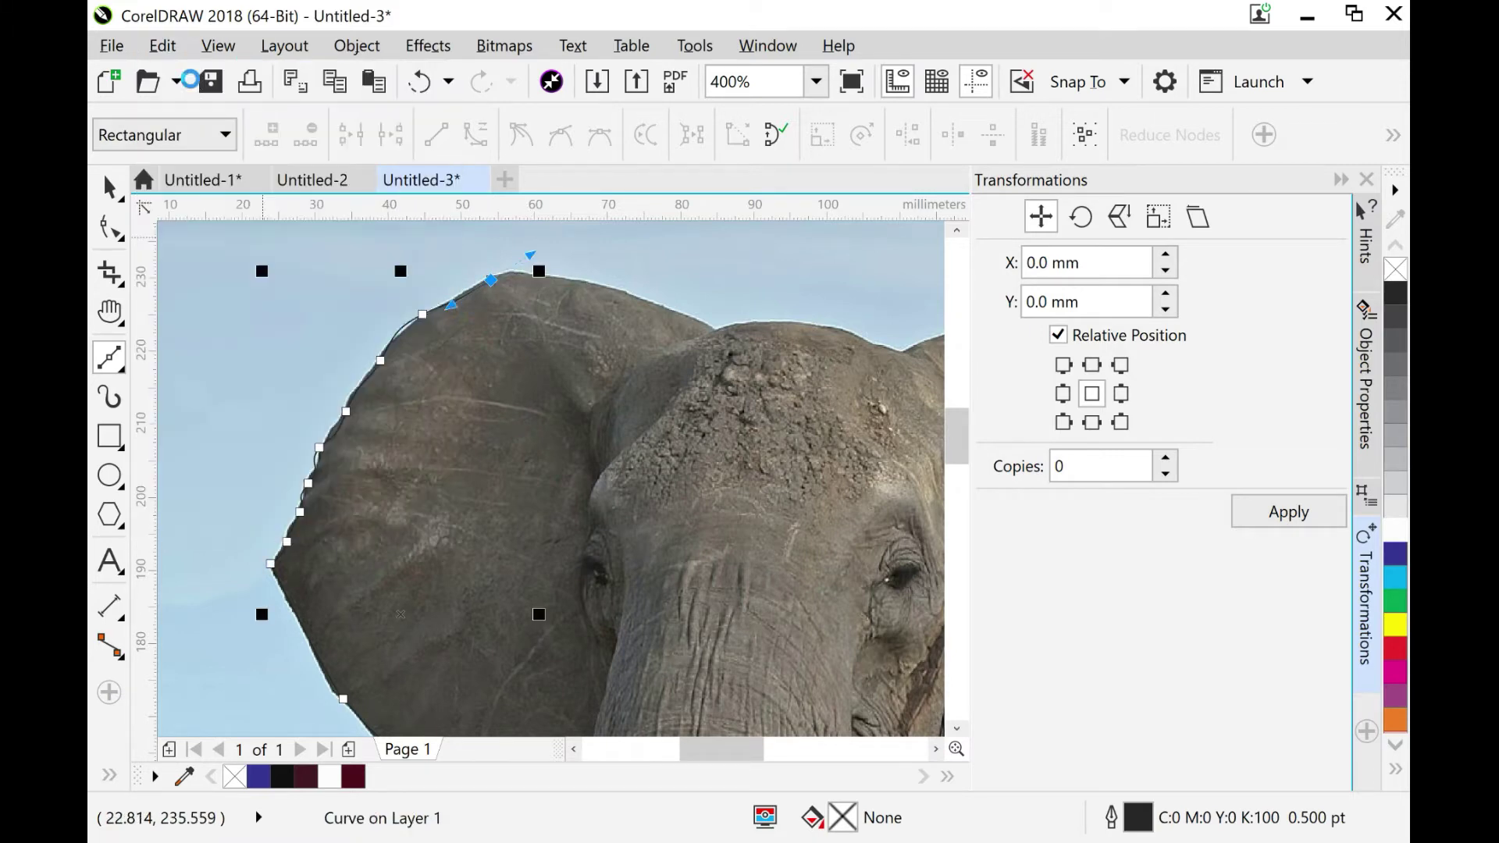
pyautogui.click(162, 46)
pyautogui.click(187, 79)
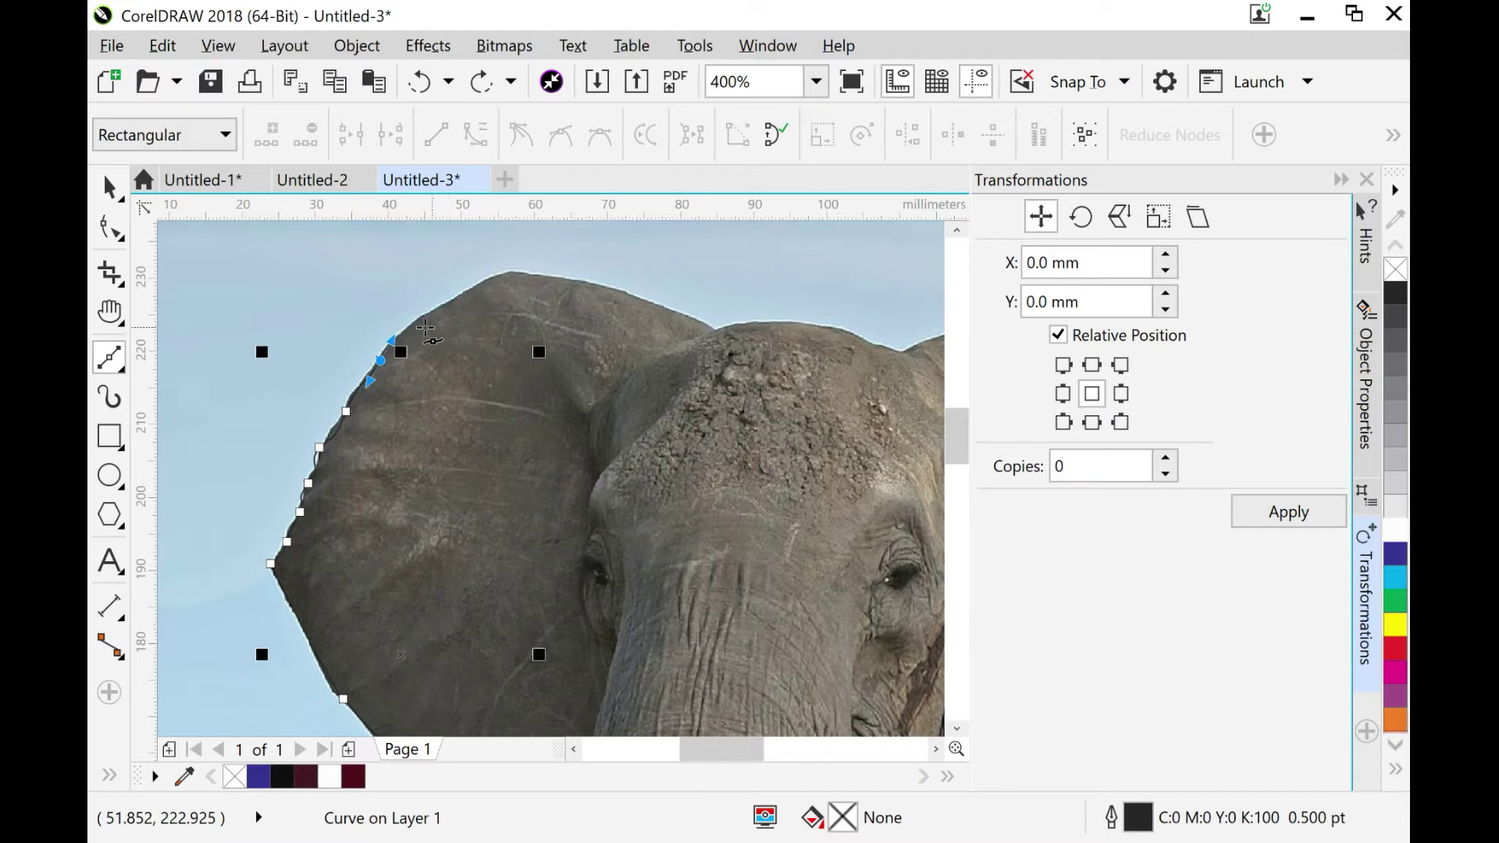
# Continue the outline over the top of the left ear and across the head to the base of the right ear
pyautogui.moveTo(421, 328); pyautogui.dragTo(437, 315)
pyautogui.moveTo(500, 279); pyautogui.dragTo(869, 342)
pyautogui.click(897, 350)
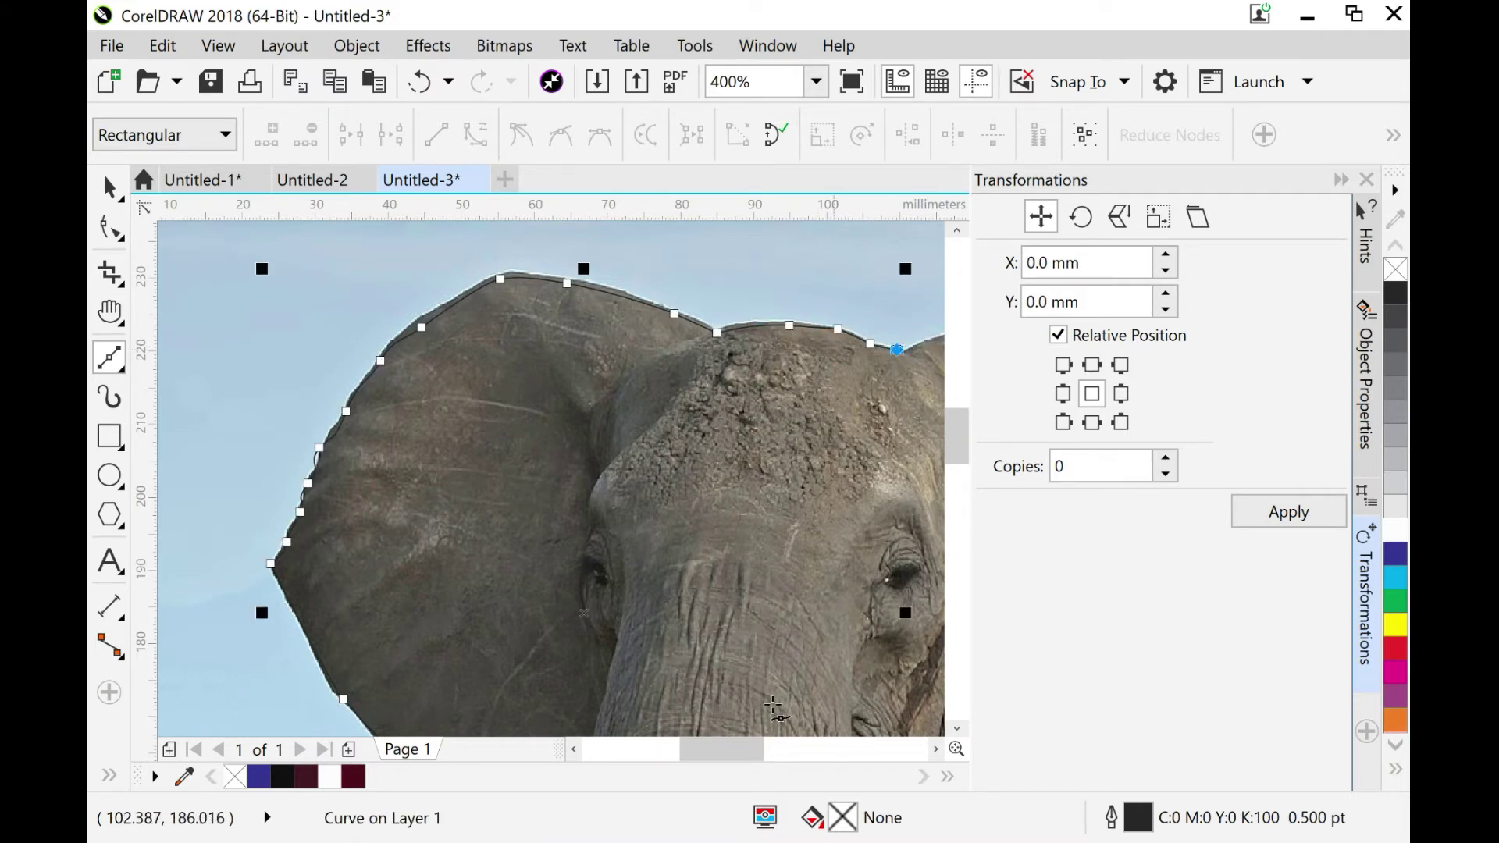
# Trace the outline over the top of the right ear and down its outer edge to the pointed tip
pyautogui.moveTo(719, 749); pyautogui.dragTo(773, 747)
pyautogui.moveTo(532, 316); pyautogui.dragTo(564, 317)
pyautogui.click(672, 320)
pyautogui.click(763, 354)
pyautogui.moveTo(820, 407)
pyautogui.mouseDown()
pyautogui.moveTo(836, 429)
pyautogui.moveTo(821, 414)
pyautogui.mouseUp()
pyautogui.click(162, 46)
pyautogui.click(245, 82)
pyautogui.click(890, 495)
pyautogui.moveTo(923, 556); pyautogui.dragTo(926, 576)
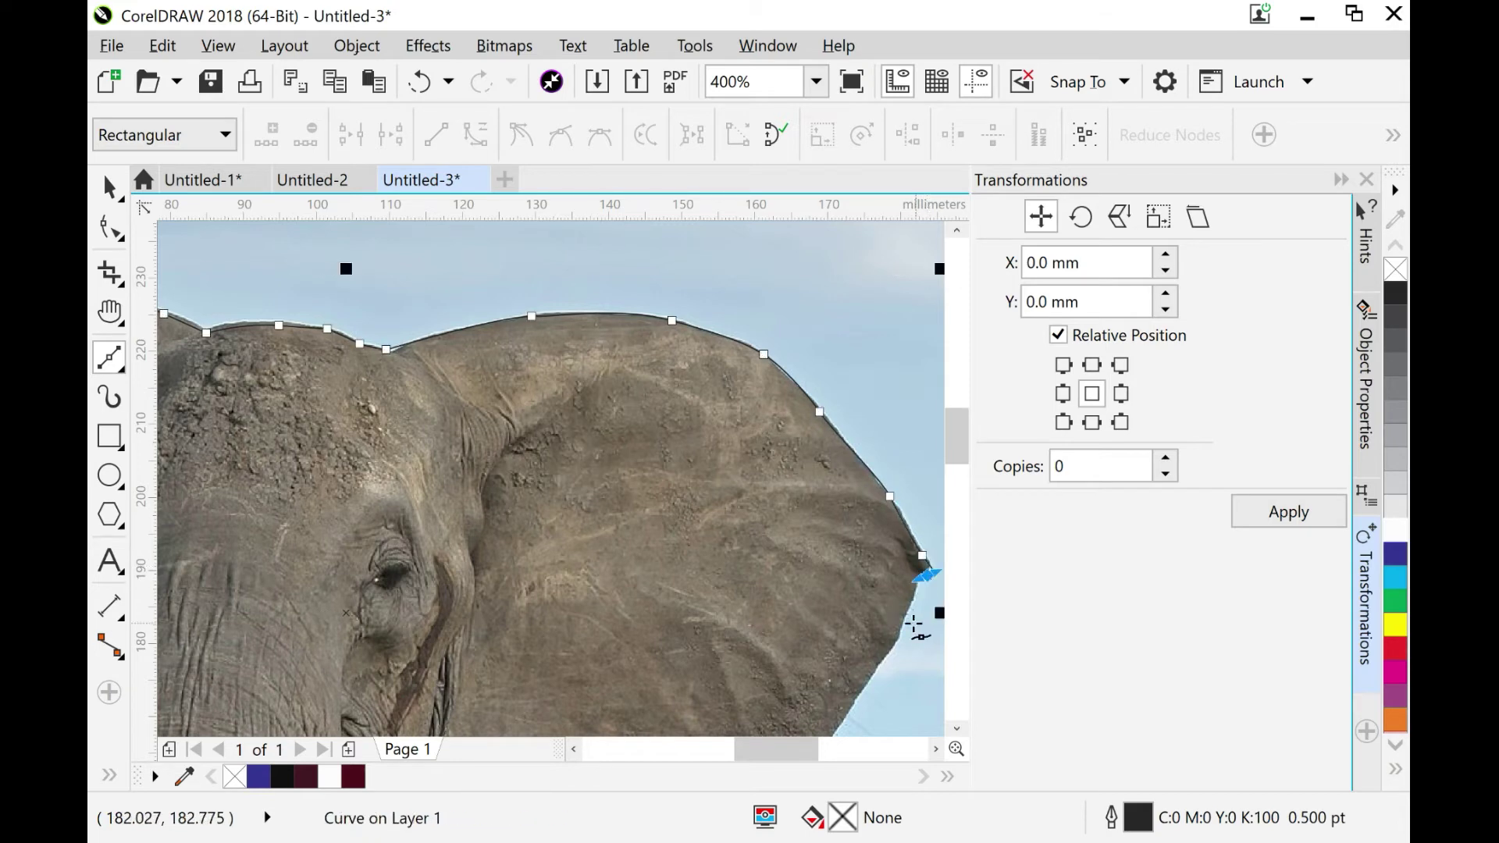
pyautogui.moveTo(897, 636); pyautogui.dragTo(889, 645)
pyautogui.click(162, 46)
pyautogui.click(248, 82)
pyautogui.moveTo(911, 593); pyautogui.dragTo(900, 622)
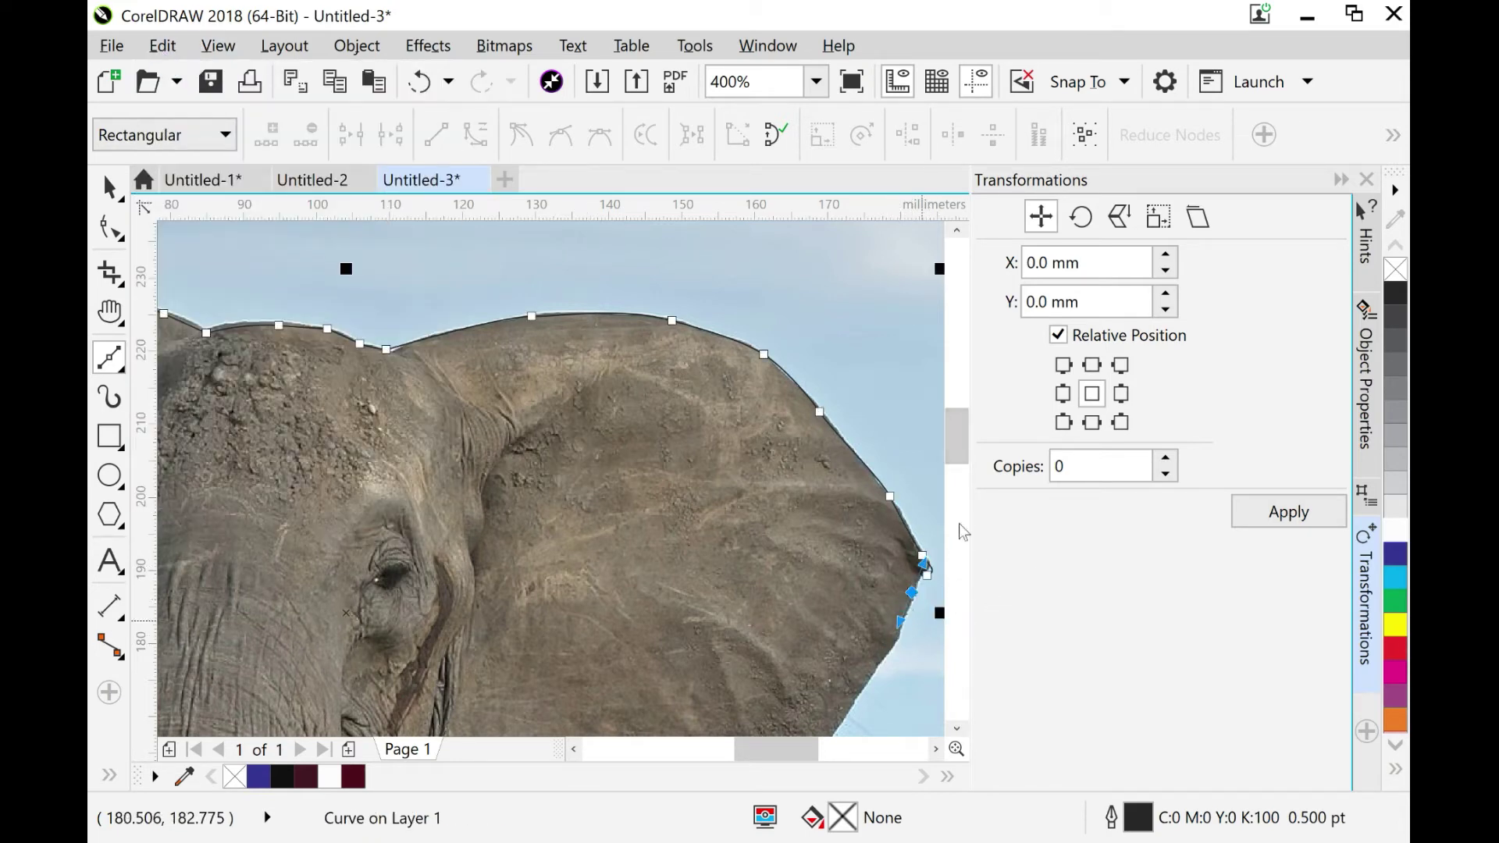
pyautogui.click(157, 57)
pyautogui.click(203, 74)
pyautogui.click(162, 46)
pyautogui.click(203, 73)
# Trace the outline from the right ear's tip along its lower edge to where it meets the body
pyautogui.moveTo(915, 579); pyautogui.dragTo(898, 630)
pyautogui.moveTo(965, 454); pyautogui.dragTo(966, 480)
pyautogui.moveTo(857, 453); pyautogui.dragTo(745, 549)
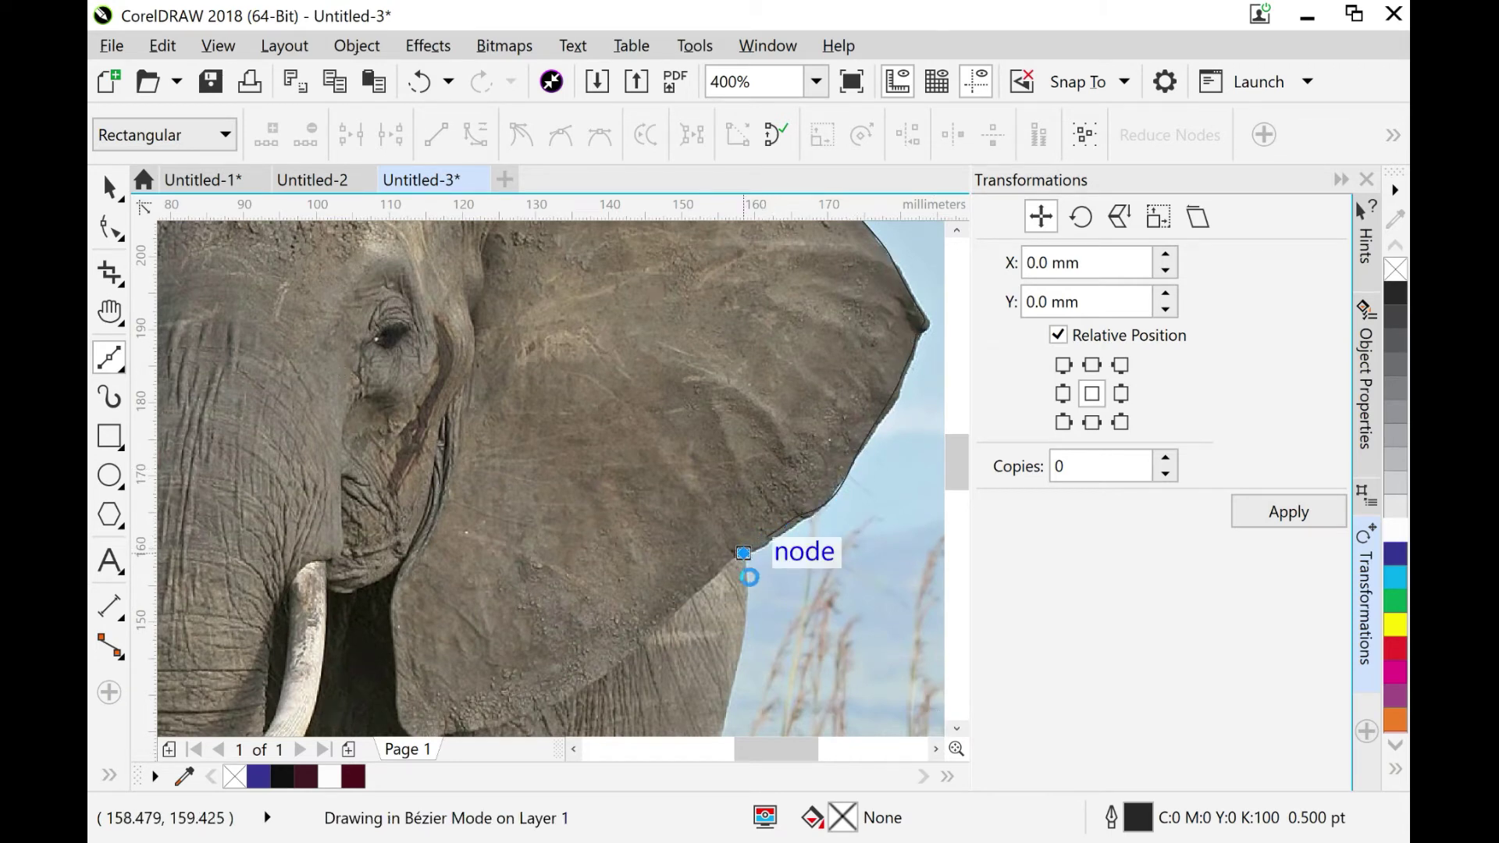
pyautogui.click(743, 553)
# Undo the last three outline nodes and retrace the right ear's lower edge to the body with better-fitting points
pyautogui.click(160, 45)
pyautogui.click(209, 77)
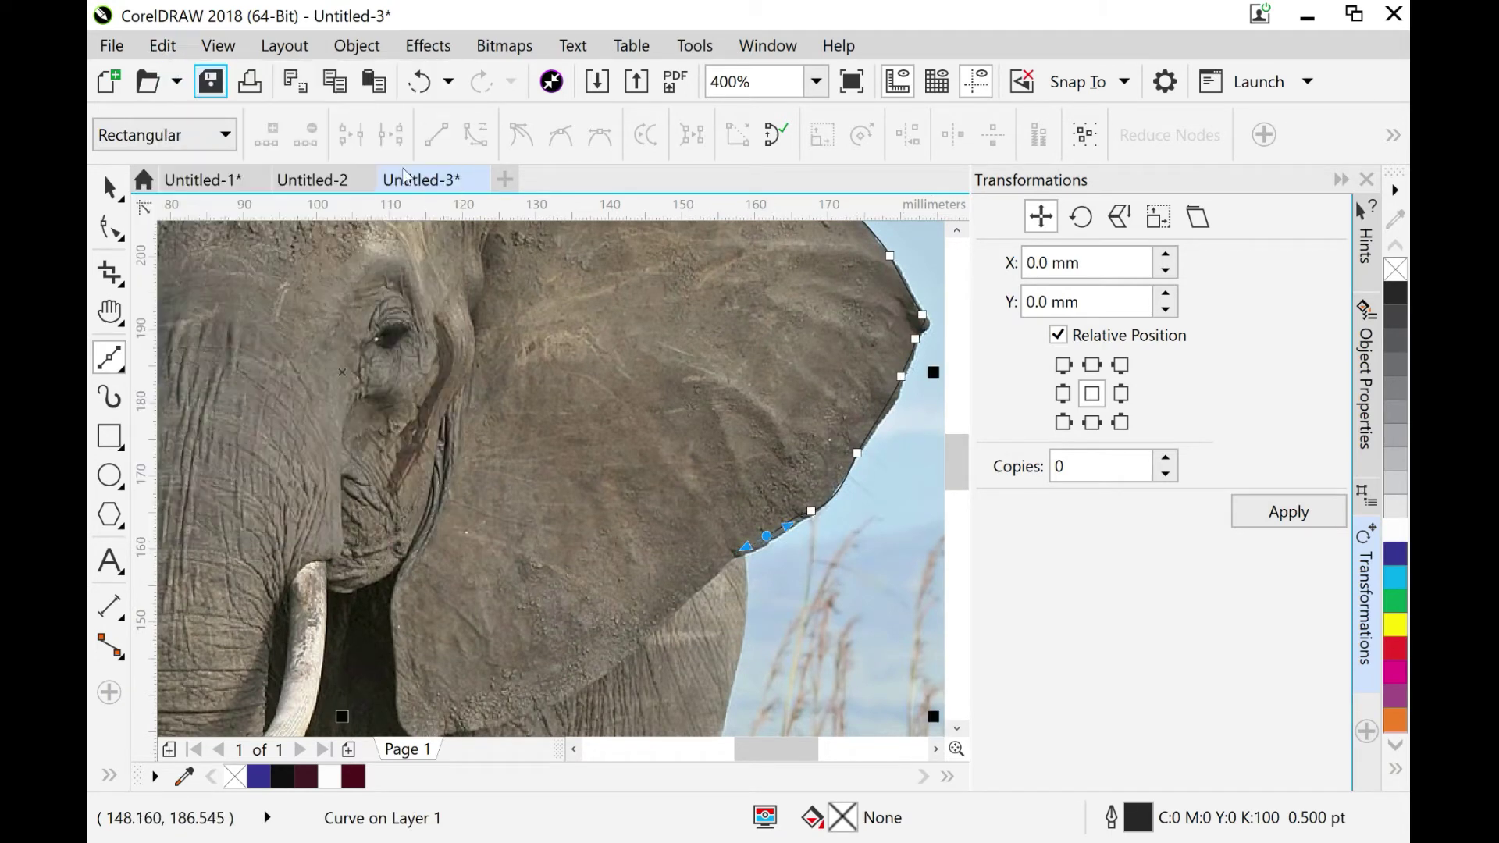
pyautogui.click(161, 45)
pyautogui.click(195, 76)
pyautogui.click(160, 45)
pyautogui.click(195, 77)
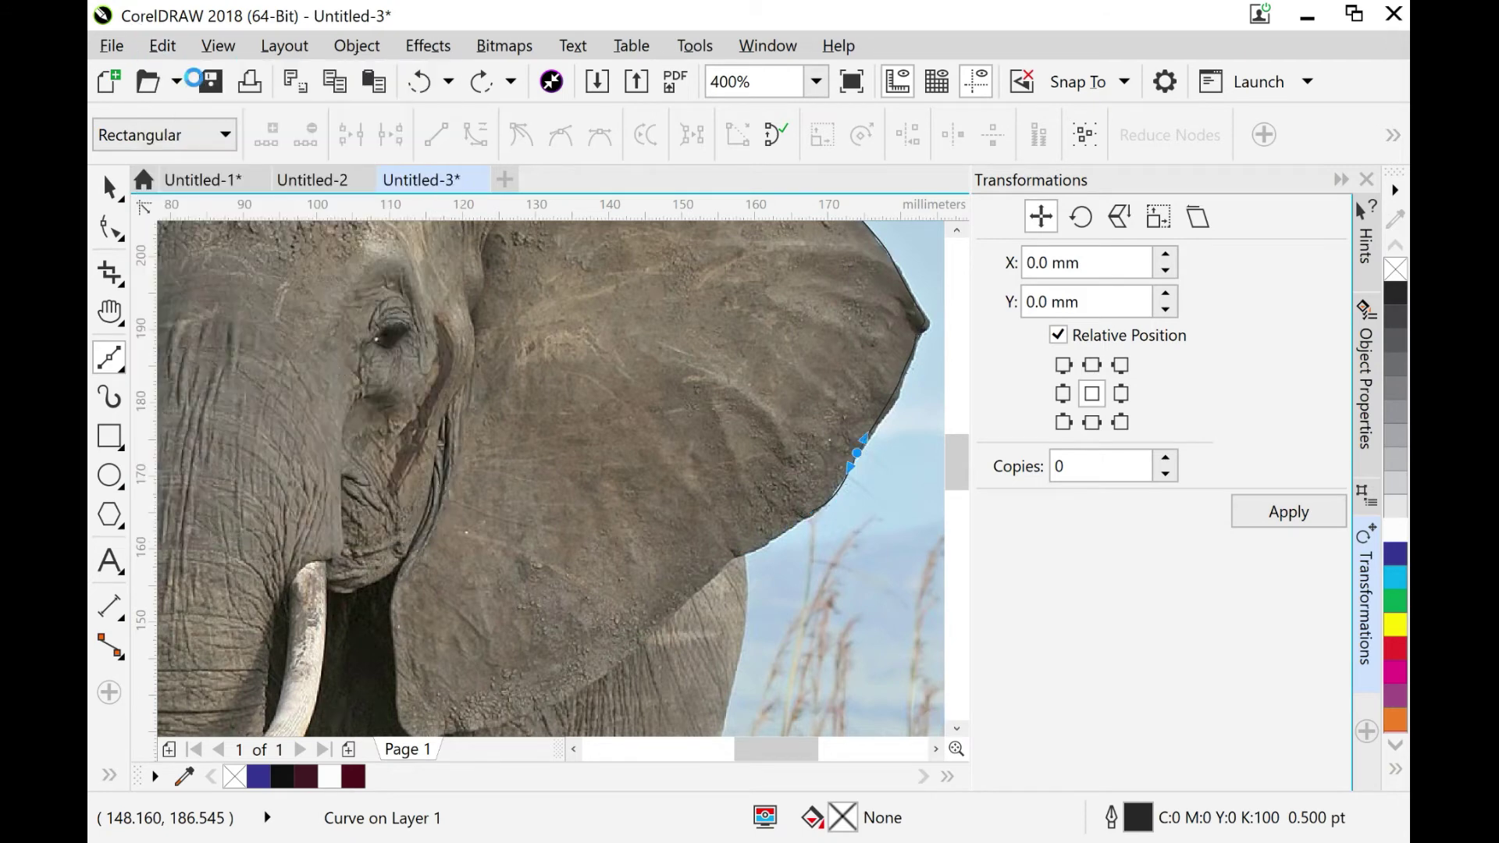
pyautogui.click(822, 492)
pyautogui.click(751, 546)
pyautogui.click(743, 552)
# Continue the outline down the elephant's flank to the point where it meets the right front leg
pyautogui.moveTo(957, 468); pyautogui.dragTo(957, 505)
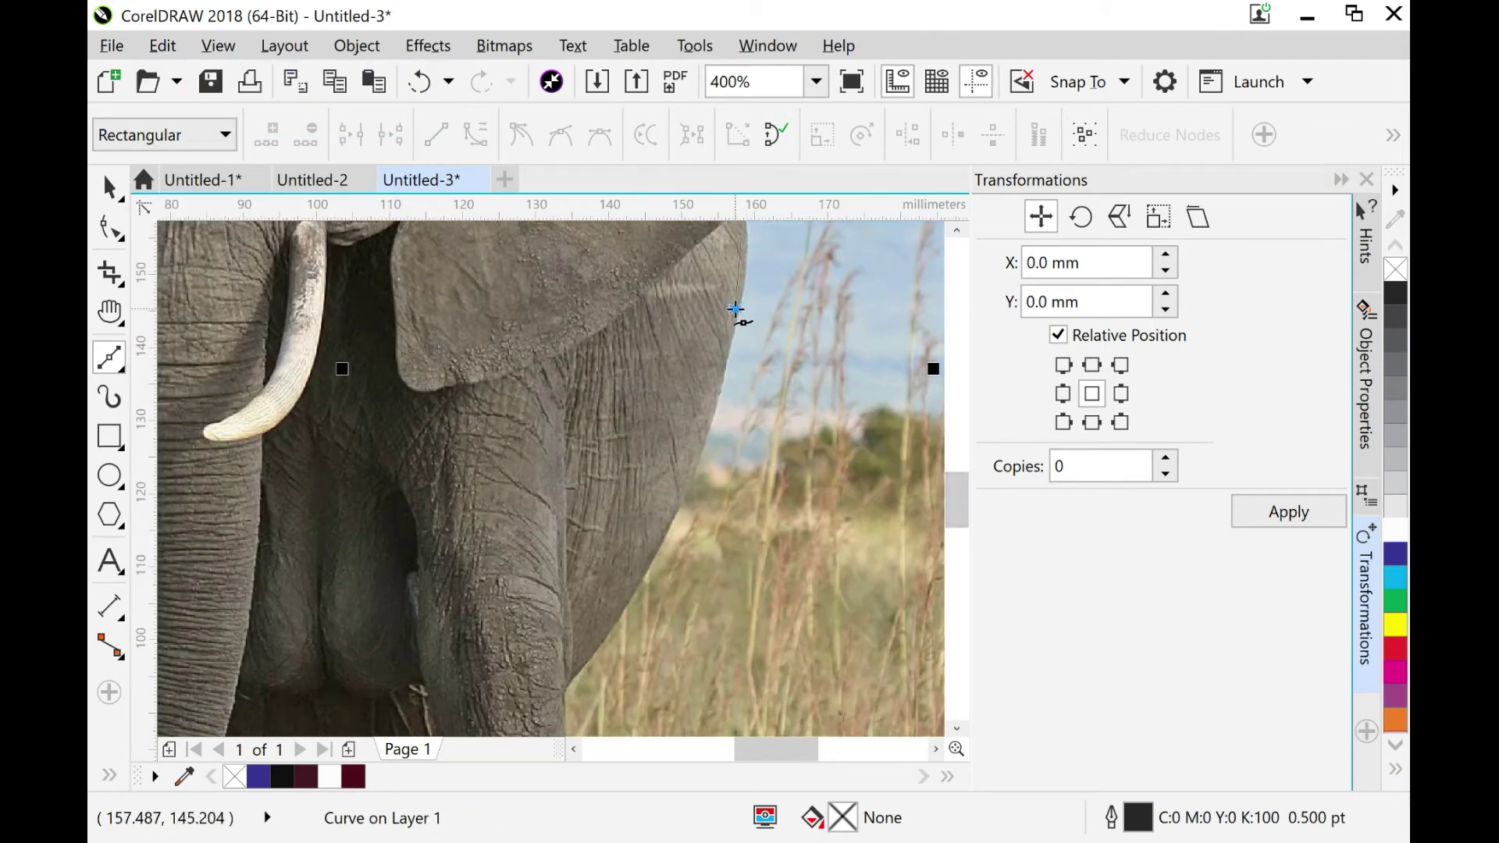
pyautogui.moveTo(735, 310); pyautogui.dragTo(725, 355)
pyautogui.press('space')
pyautogui.moveTo(650, 559); pyautogui.dragTo(599, 636)
pyautogui.click(565, 692)
# Trace the outline down the outer side of the right front leg and around its foot
pyautogui.moveTo(957, 509); pyautogui.dragTo(957, 546)
pyautogui.moveTo(569, 498); pyautogui.dragTo(571, 546)
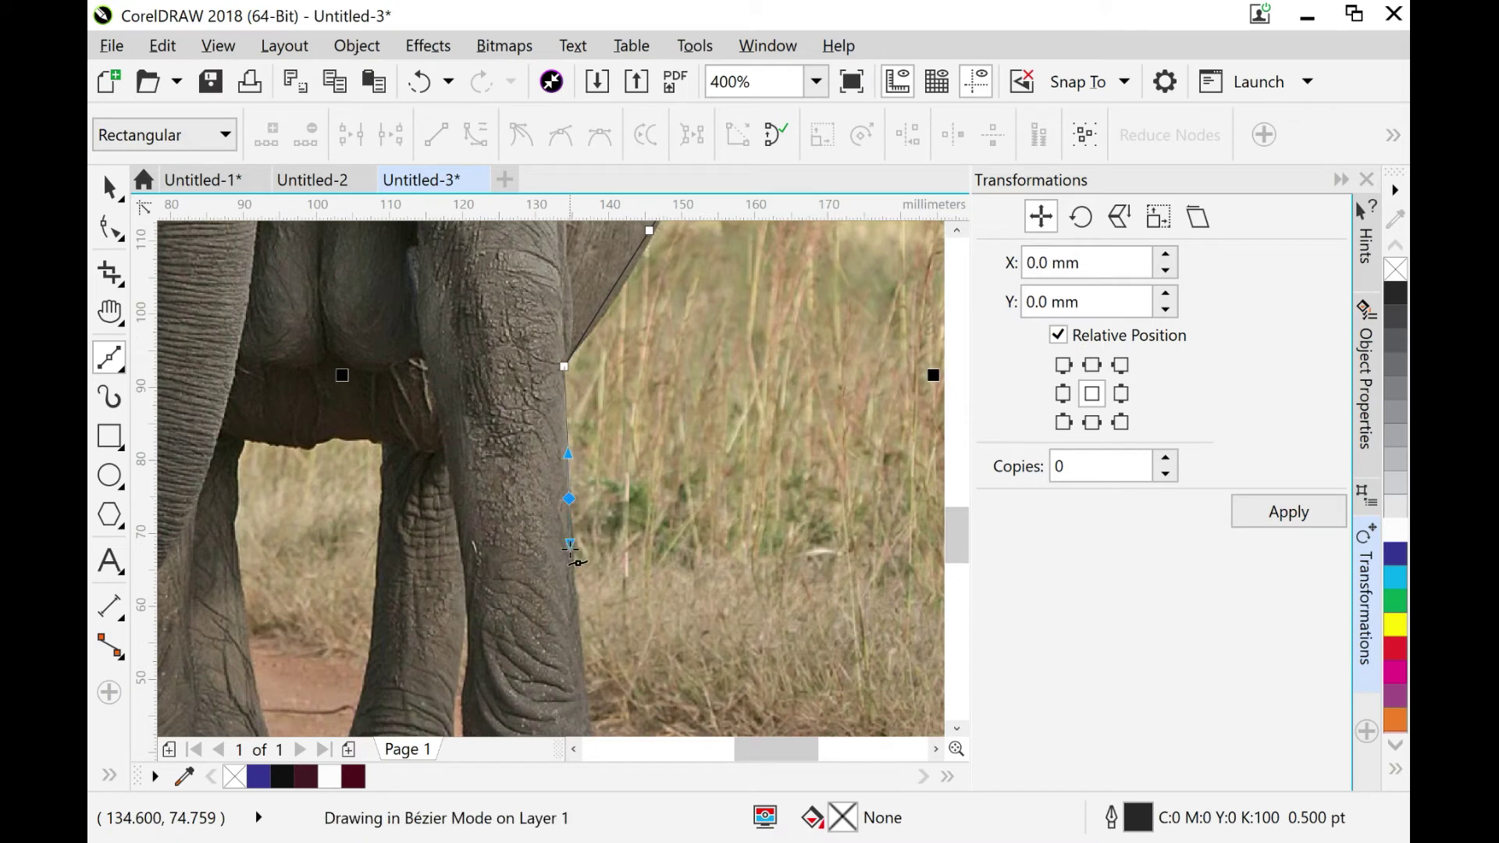
pyautogui.moveTo(957, 535); pyautogui.dragTo(957, 571)
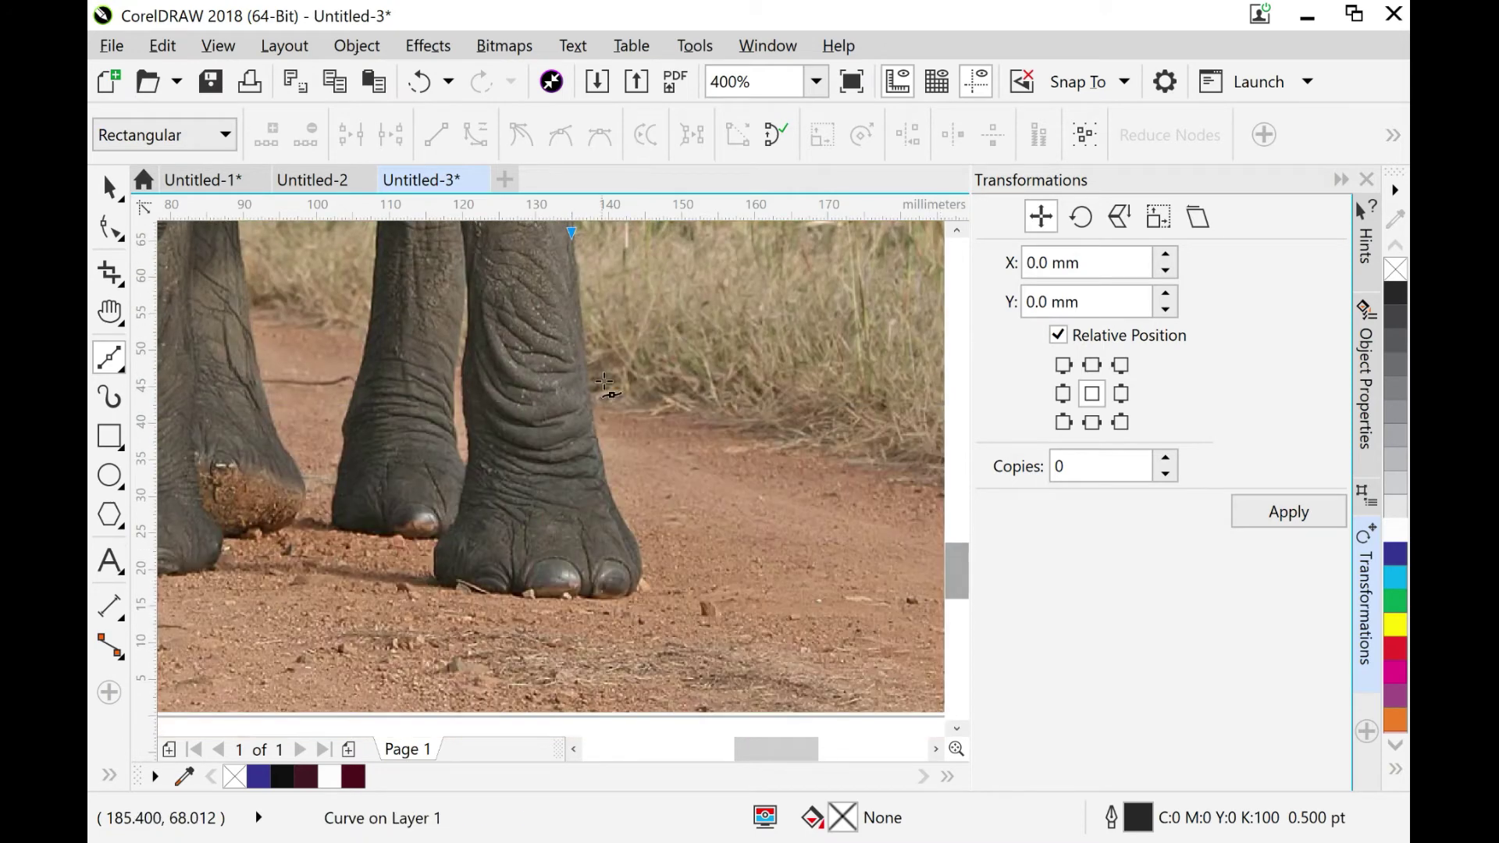
pyautogui.moveTo(592, 414); pyautogui.dragTo(607, 466)
pyautogui.moveTo(627, 525)
pyautogui.mouseDown()
pyautogui.moveTo(645, 570)
pyautogui.moveTo(595, 605)
pyautogui.moveTo(471, 590)
pyautogui.moveTo(442, 574)
pyautogui.moveTo(445, 532)
pyautogui.mouseUp()
# Extend the outline up the inner side of the right front leg, undoing and restoring the last node
pyautogui.moveTo(474, 456); pyautogui.dragTo(472, 441)
pyautogui.moveTo(471, 442); pyautogui.dragTo(470, 317)
pyautogui.click(142, 61)
pyautogui.click(201, 73)
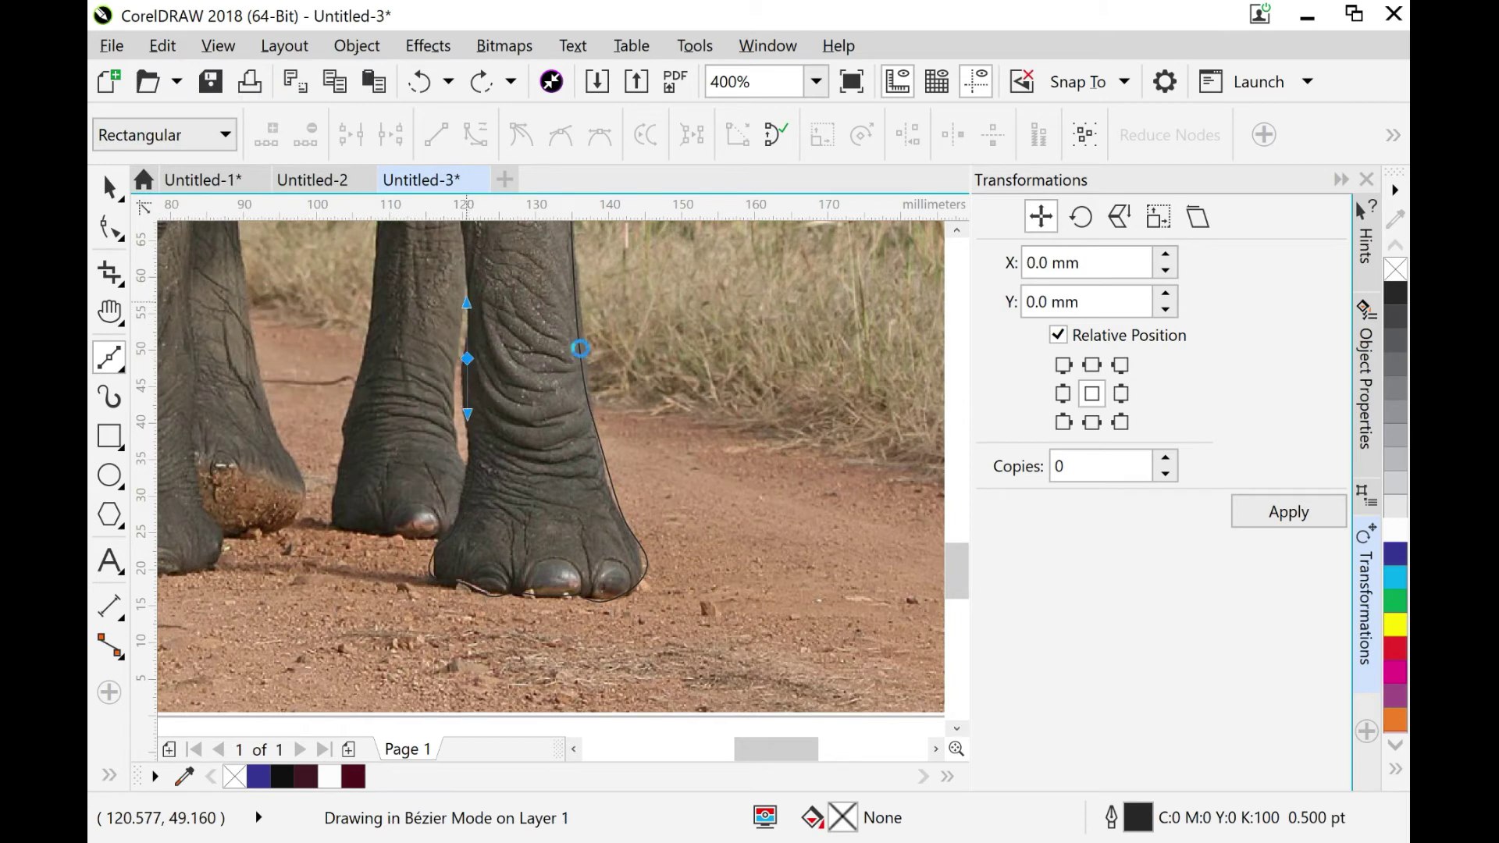
pyautogui.hotkey('ctrl', 'shift', 'z')
# Trace the outline back down the hind leg's edge along the narrow gap beside the front leg
pyautogui.scroll(3, 472, 390)
pyautogui.click(467, 515)
pyautogui.click(454, 600)
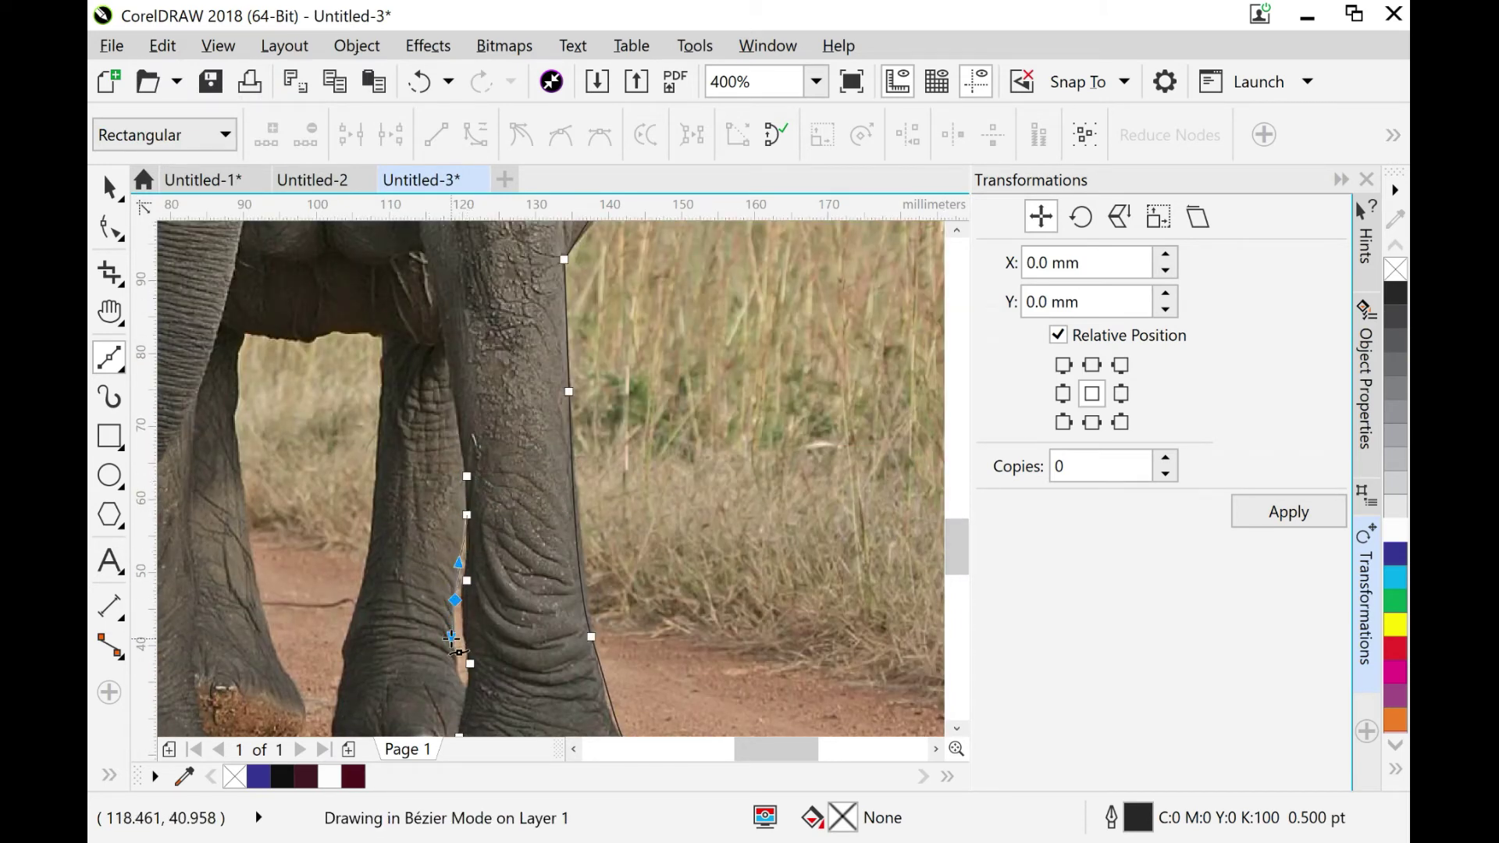
pyautogui.click(452, 664)
pyautogui.click(464, 691)
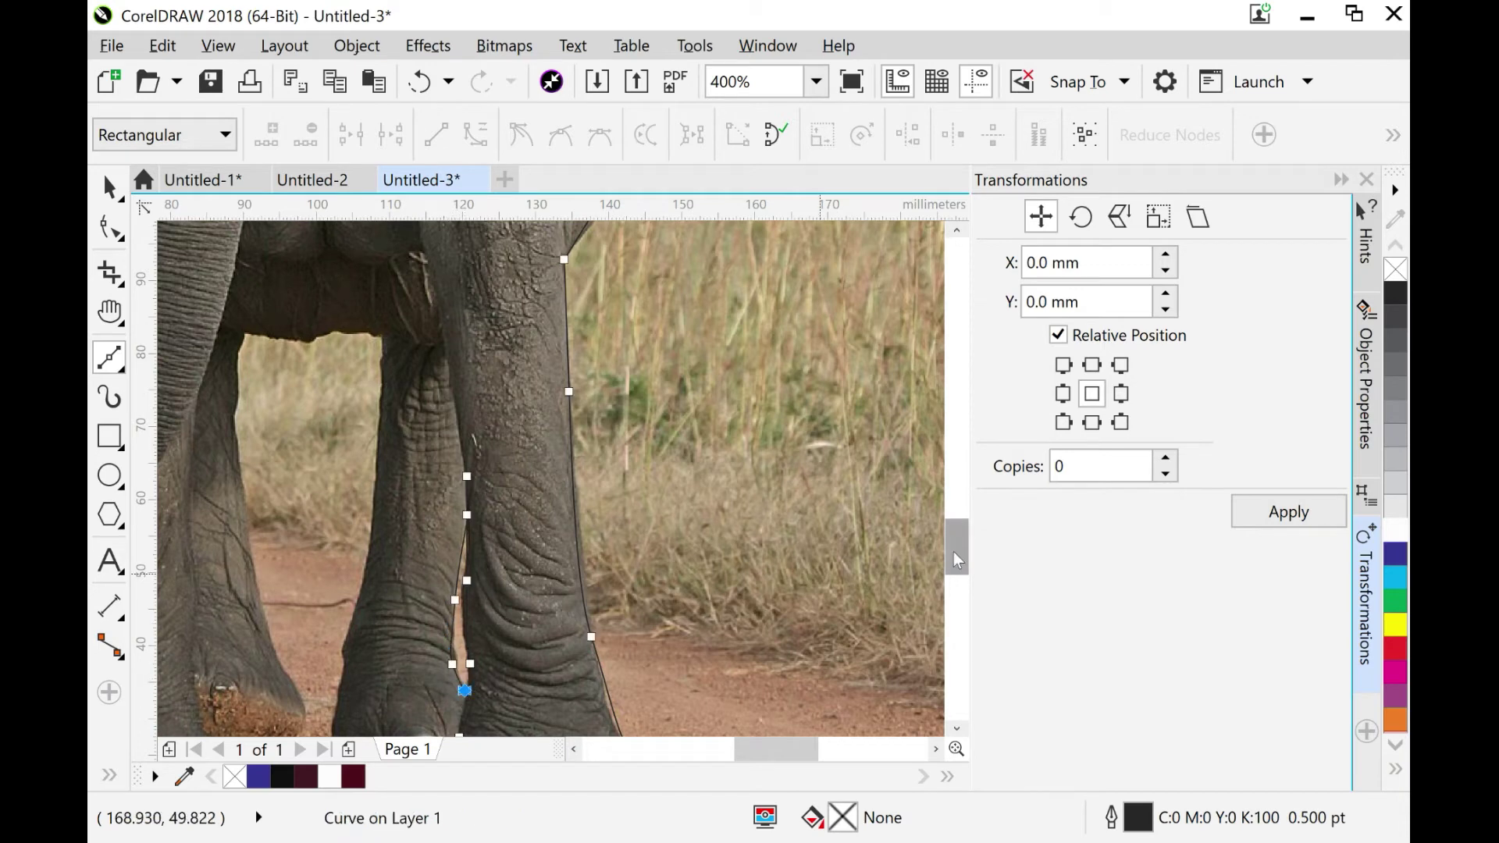
# Trace the outline under the right hind foot and up around its inner edge to the ankle
pyautogui.moveTo(956, 559); pyautogui.dragTo(956, 597)
pyautogui.click(439, 418)
pyautogui.click(394, 412)
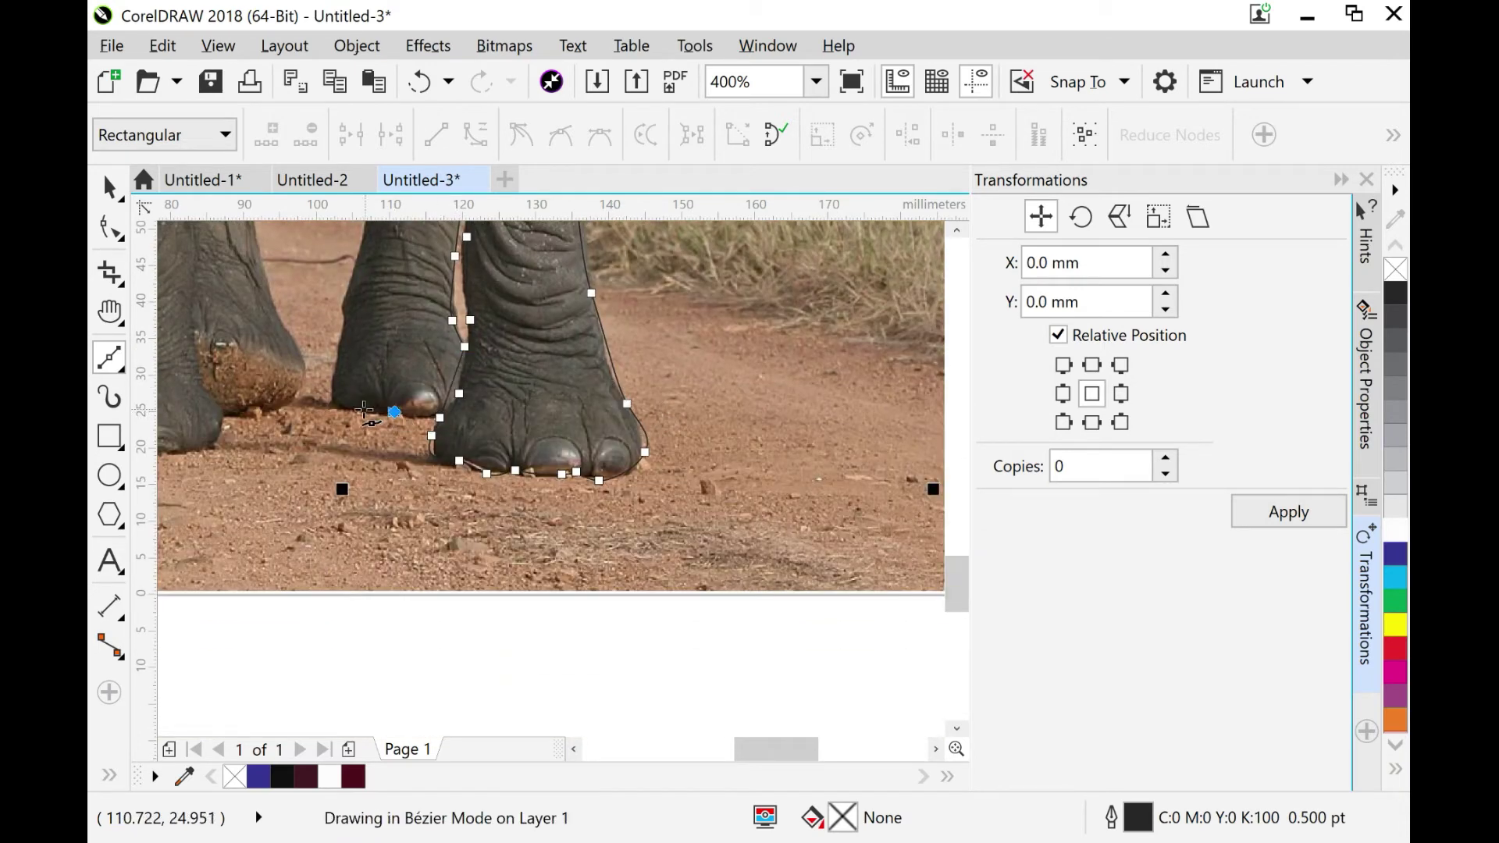
pyautogui.click(334, 404)
pyautogui.click(339, 356)
pyautogui.click(345, 320)
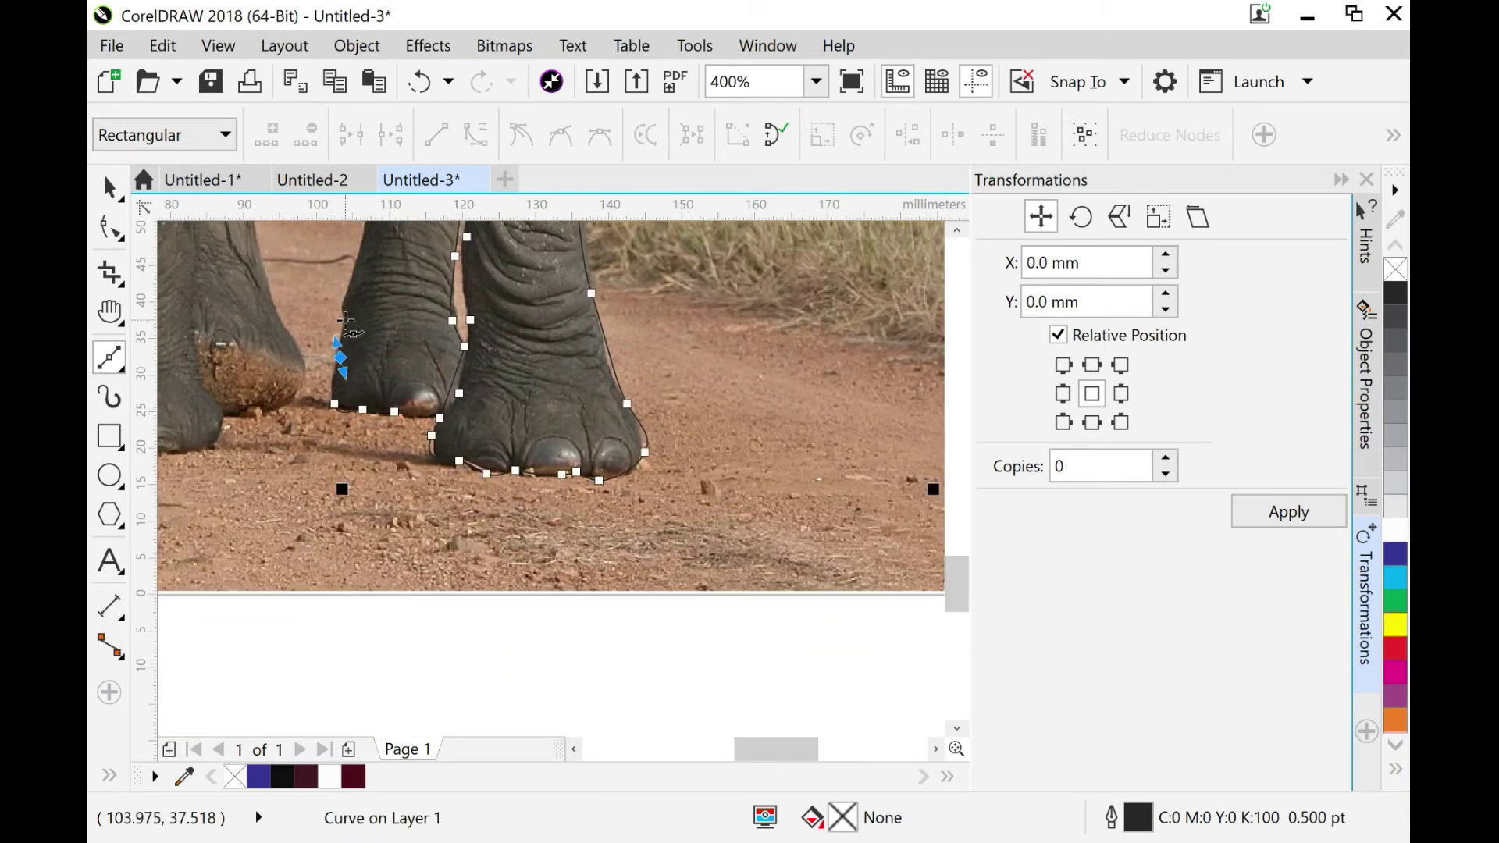
pyautogui.click(344, 299)
# Trace the outline up the inner edge of the right hind leg to the belly
pyautogui.scroll(3, 343, 411)
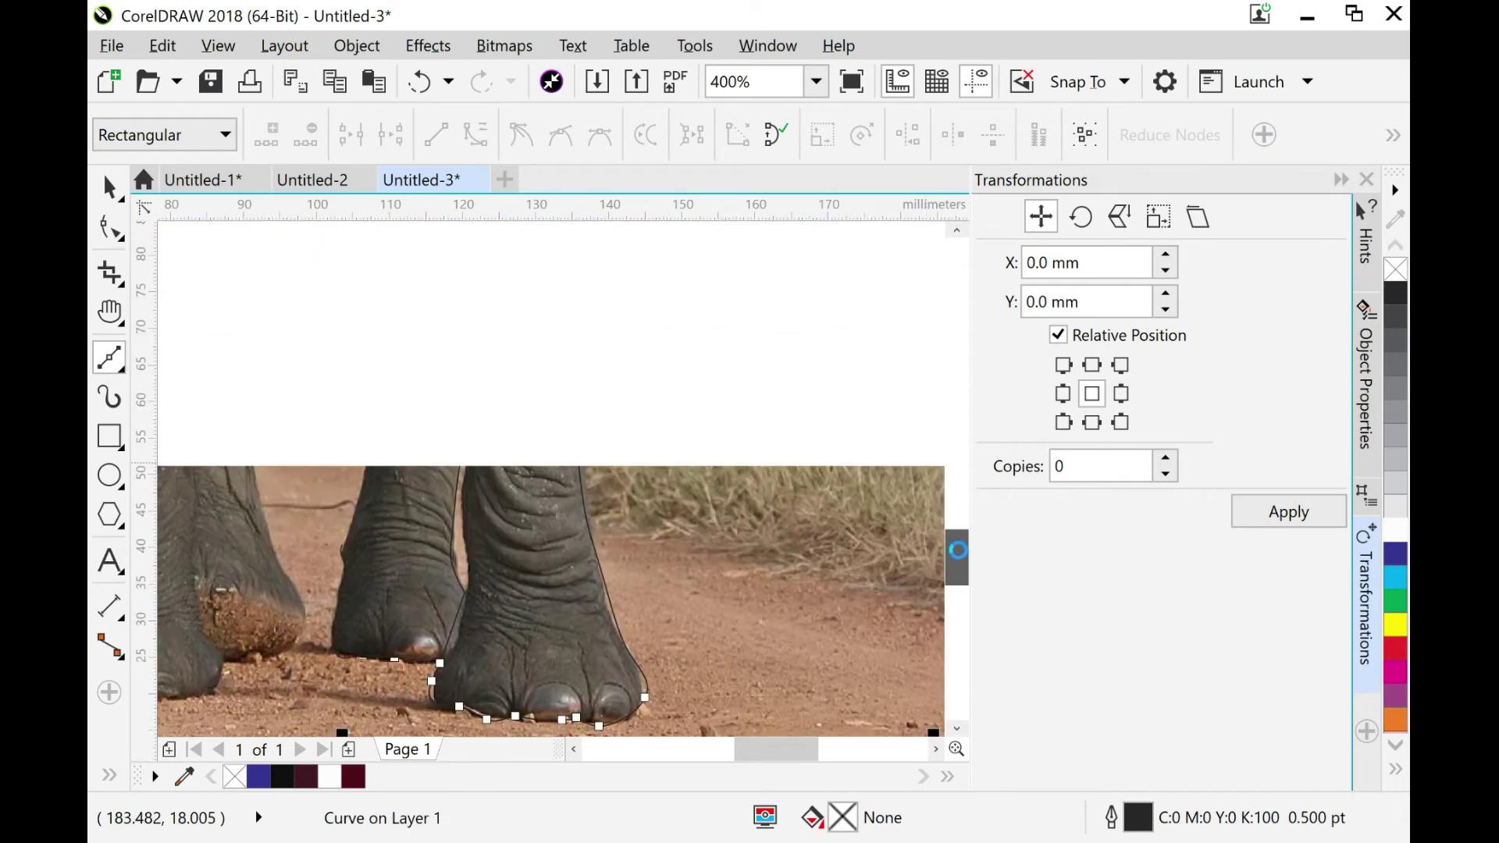
pyautogui.click(372, 428)
pyautogui.click(381, 299)
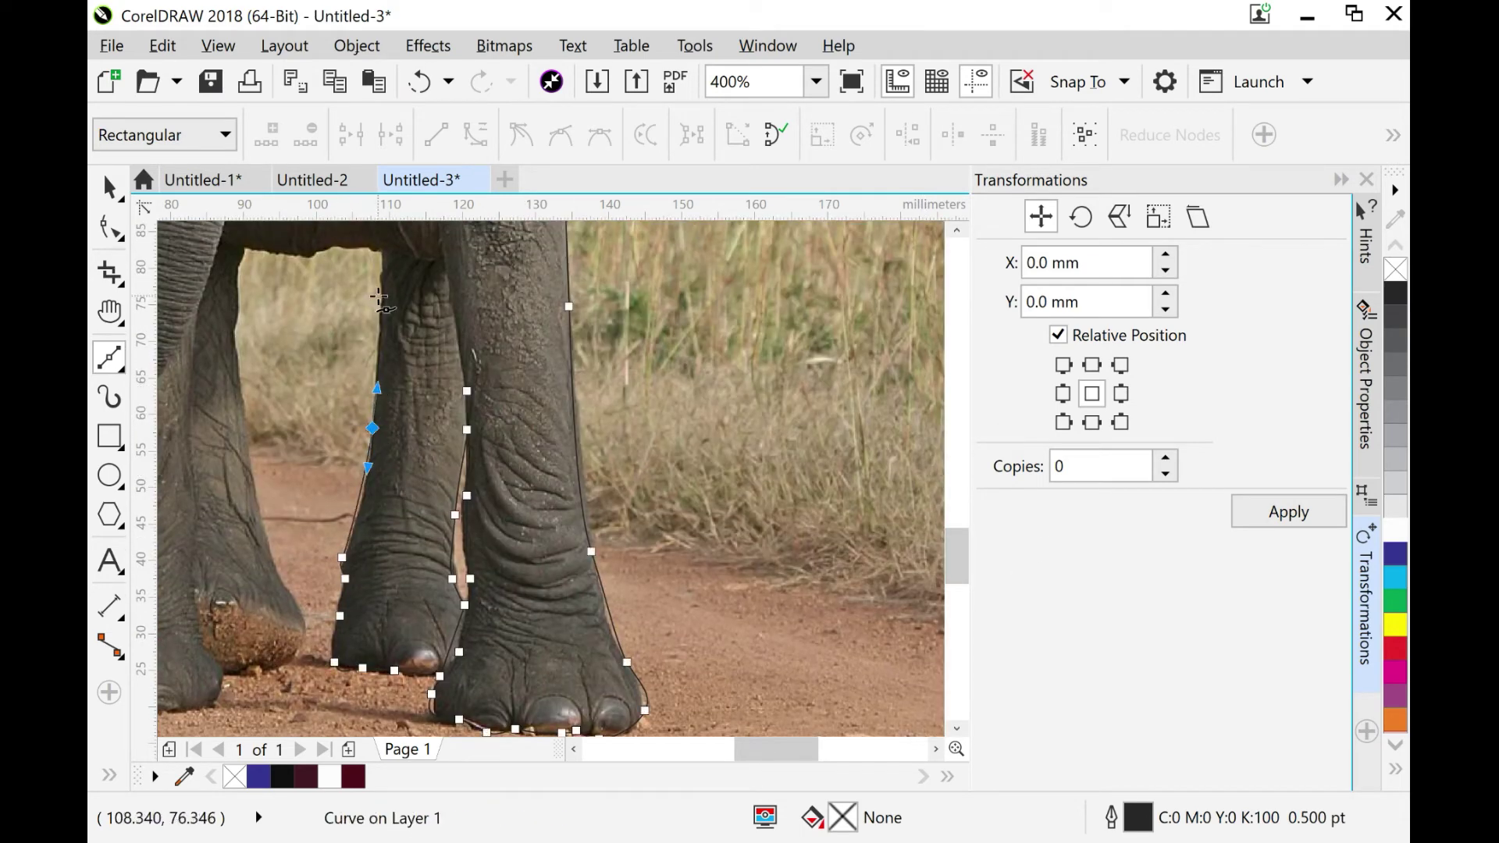
pyautogui.click(386, 255)
# Trace the outline along the underside of the belly between the two pairs of legs
pyautogui.click(374, 250)
pyautogui.click(350, 247)
pyautogui.click(328, 244)
pyautogui.click(311, 249)
pyautogui.click(300, 252)
pyautogui.click(268, 250)
pyautogui.click(244, 247)
# Trace the outline down the inner edge of the left hind leg to just above its foot
pyautogui.click(239, 259)
pyautogui.click(235, 292)
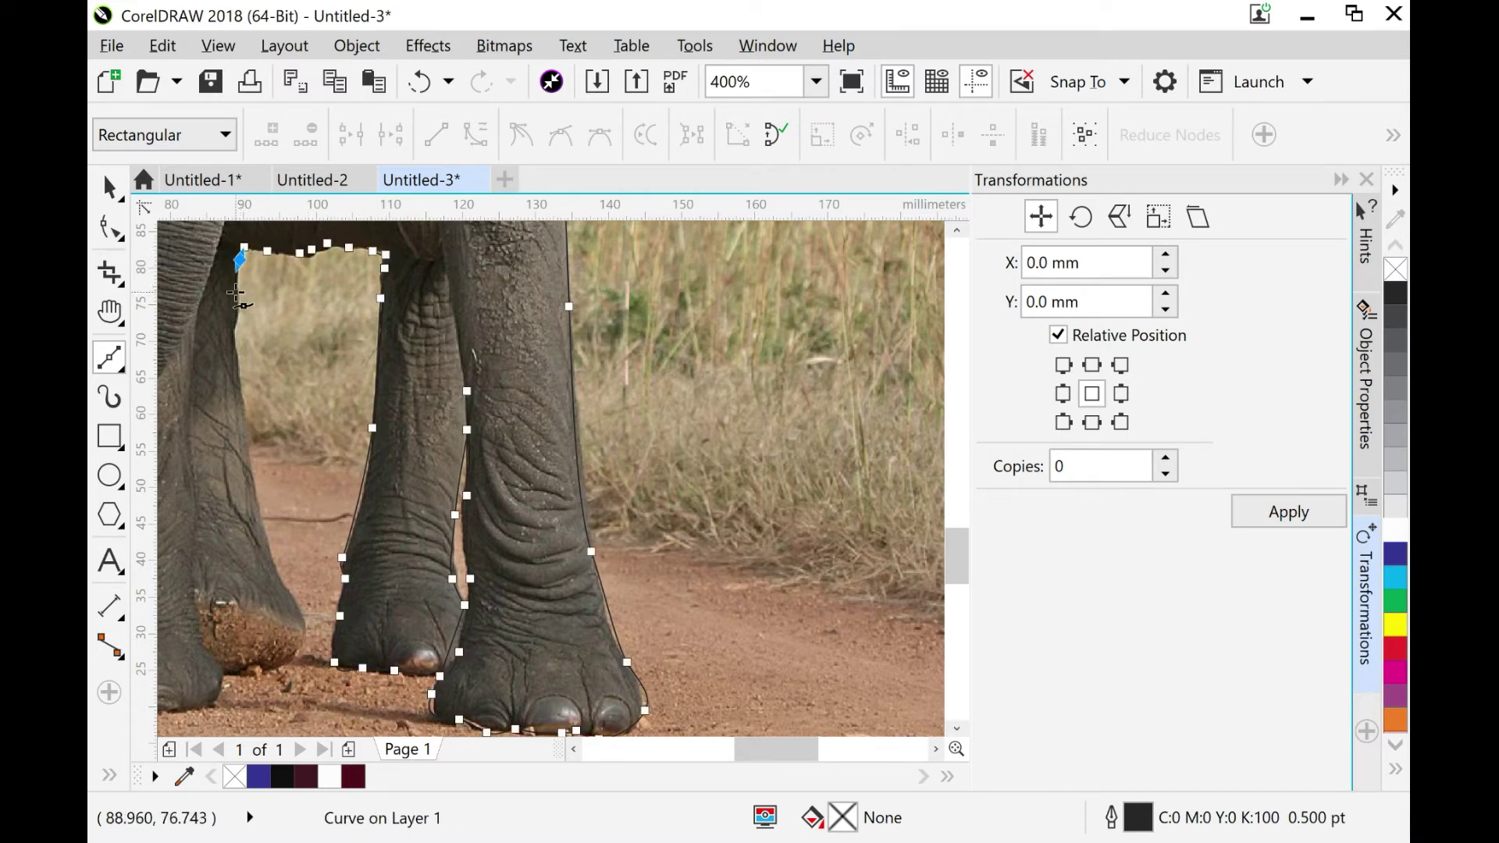
pyautogui.click(232, 337)
pyautogui.click(243, 407)
pyautogui.moveTo(255, 505); pyautogui.dragTo(268, 533)
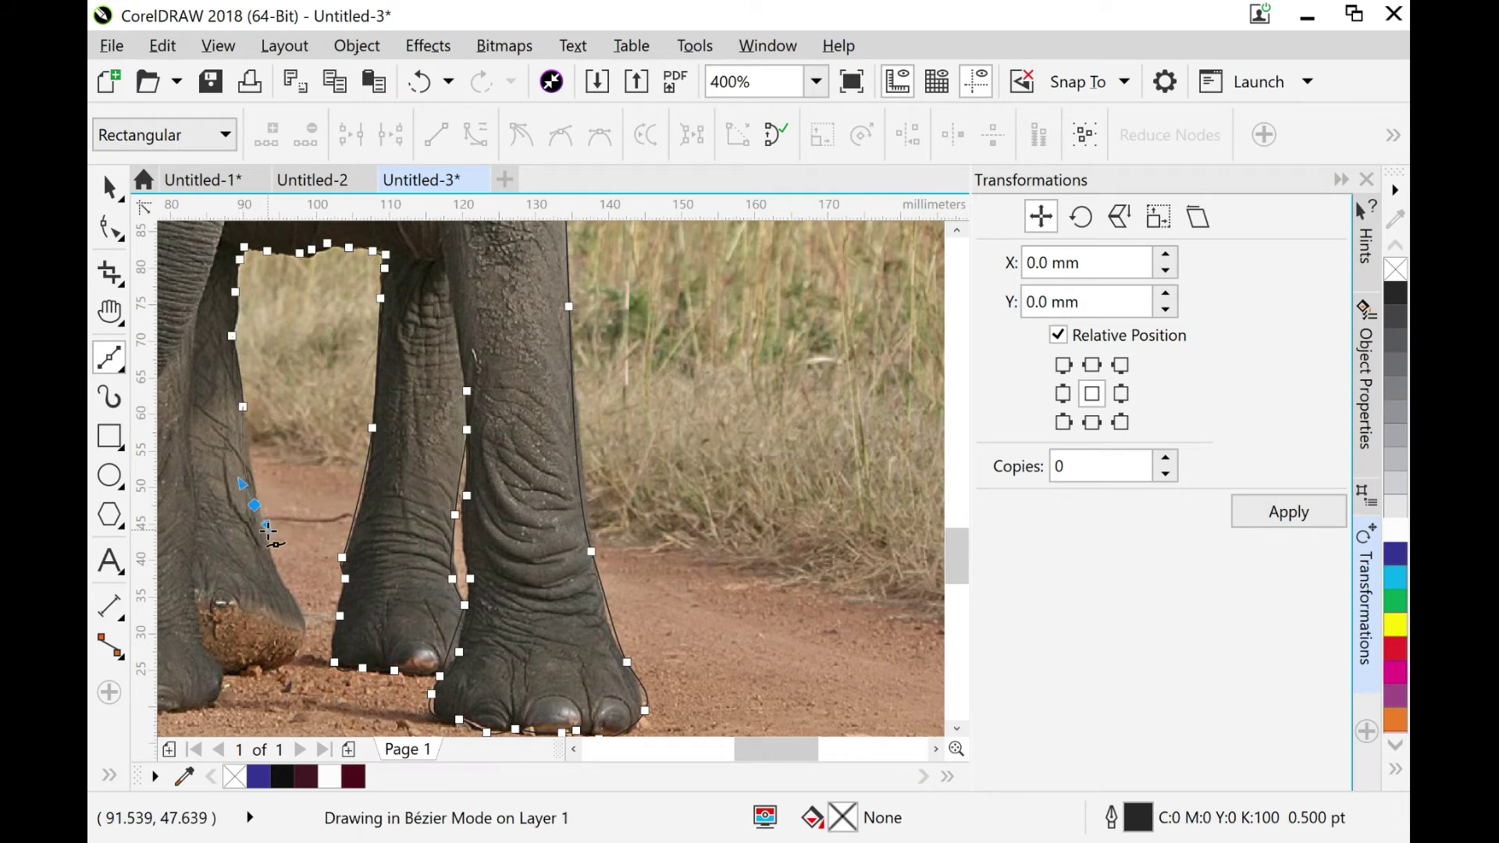
pyautogui.click(273, 570)
# Trace around the raised left hind foot to where it meets the front foot, undoing the nodes placed beyond that point
pyautogui.moveTo(295, 599); pyautogui.dragTo(172, 712)
pyautogui.click(224, 672)
pyautogui.moveTo(768, 753); pyautogui.dragTo(743, 754)
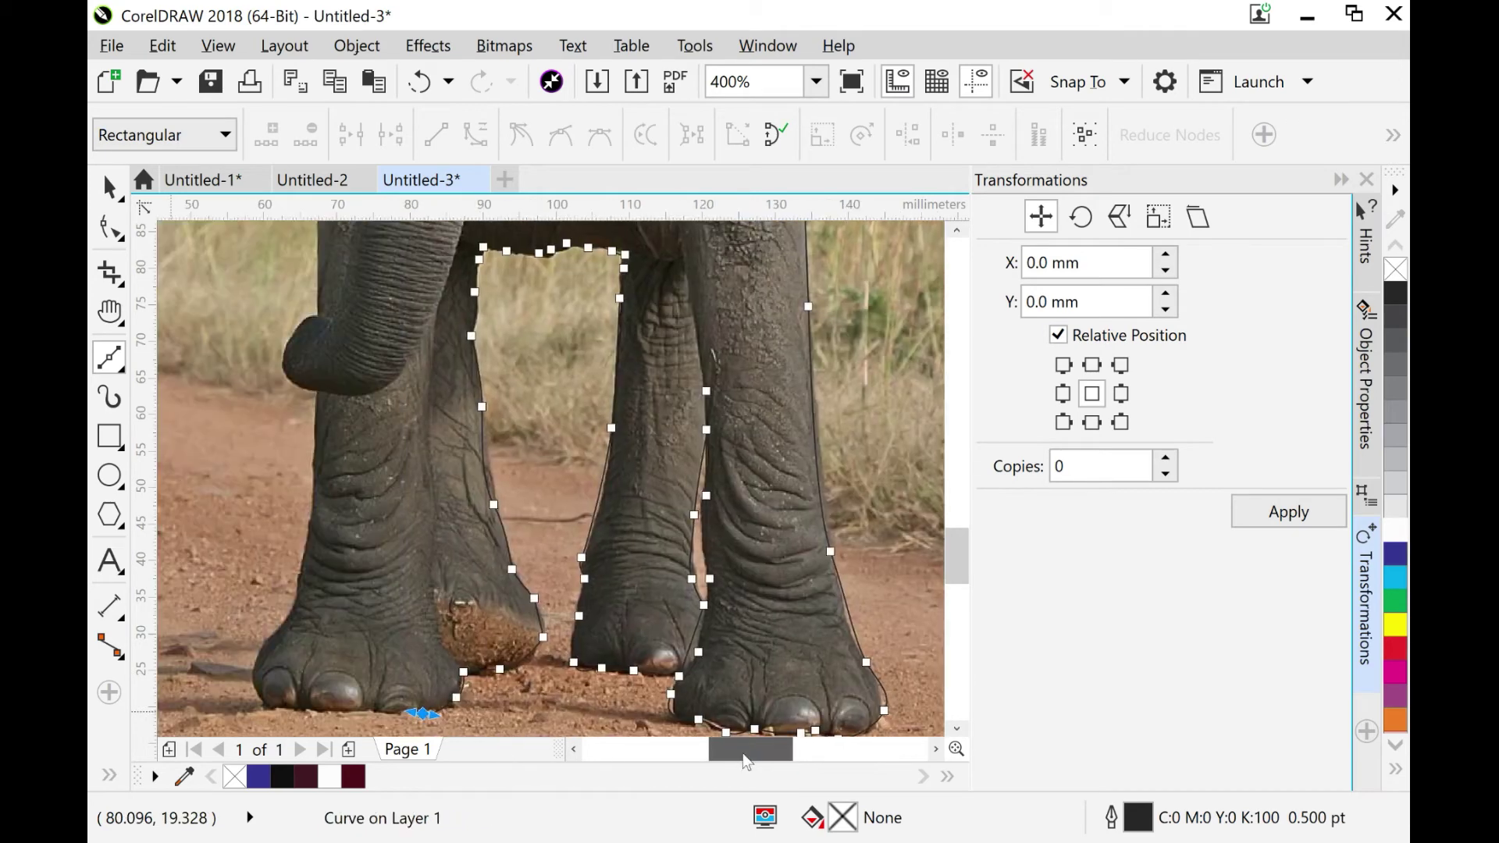
pyautogui.click(163, 48)
pyautogui.click(178, 78)
pyautogui.click(163, 50)
pyautogui.click(176, 79)
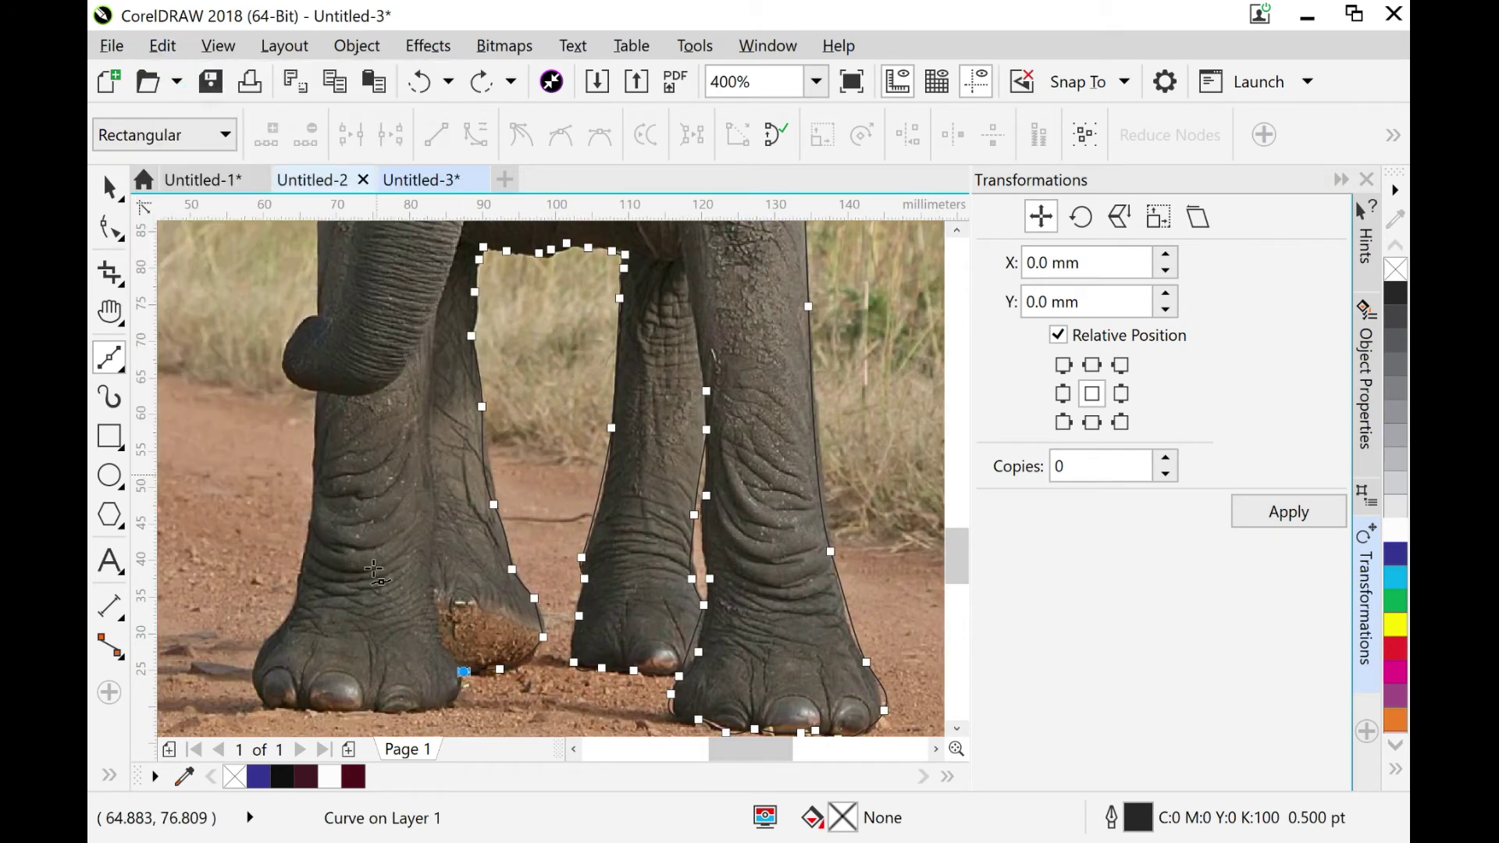
# Trace the outline under the toes of the left front foot and around its outer side
pyautogui.click(448, 692)
pyautogui.moveTo(422, 709); pyautogui.dragTo(410, 711)
pyautogui.click(380, 711)
pyautogui.click(342, 710)
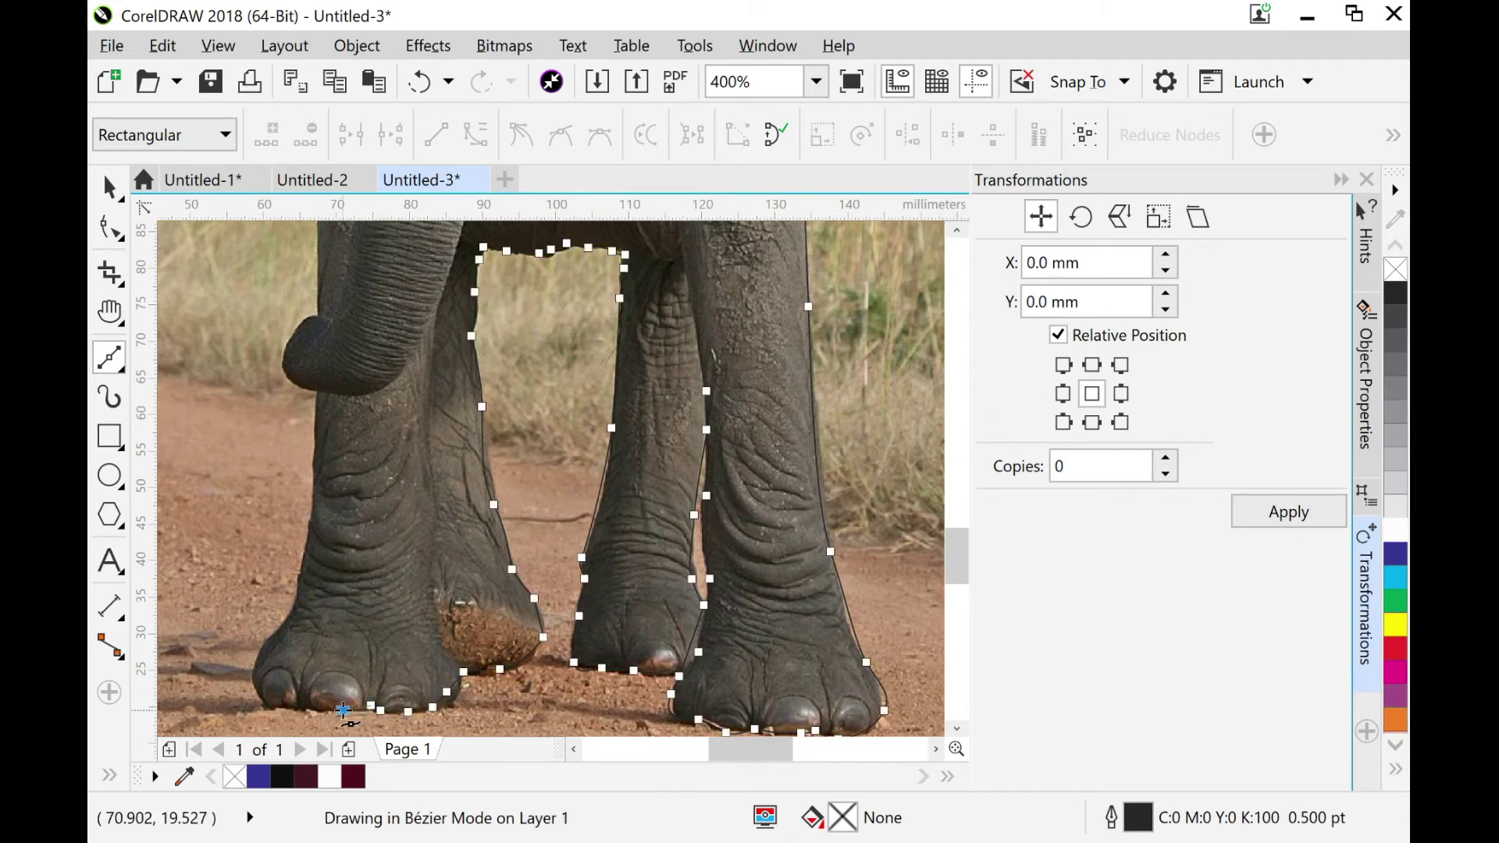
pyautogui.click(300, 705)
pyautogui.click(265, 705)
pyautogui.click(252, 677)
# Trace the outline up the outer edge of the left front leg toward the trunk, undoing the misplaced node
pyautogui.moveTo(263, 640); pyautogui.dragTo(304, 577)
pyautogui.click(162, 46)
pyautogui.click(218, 77)
pyautogui.moveTo(316, 444); pyautogui.dragTo(315, 443)
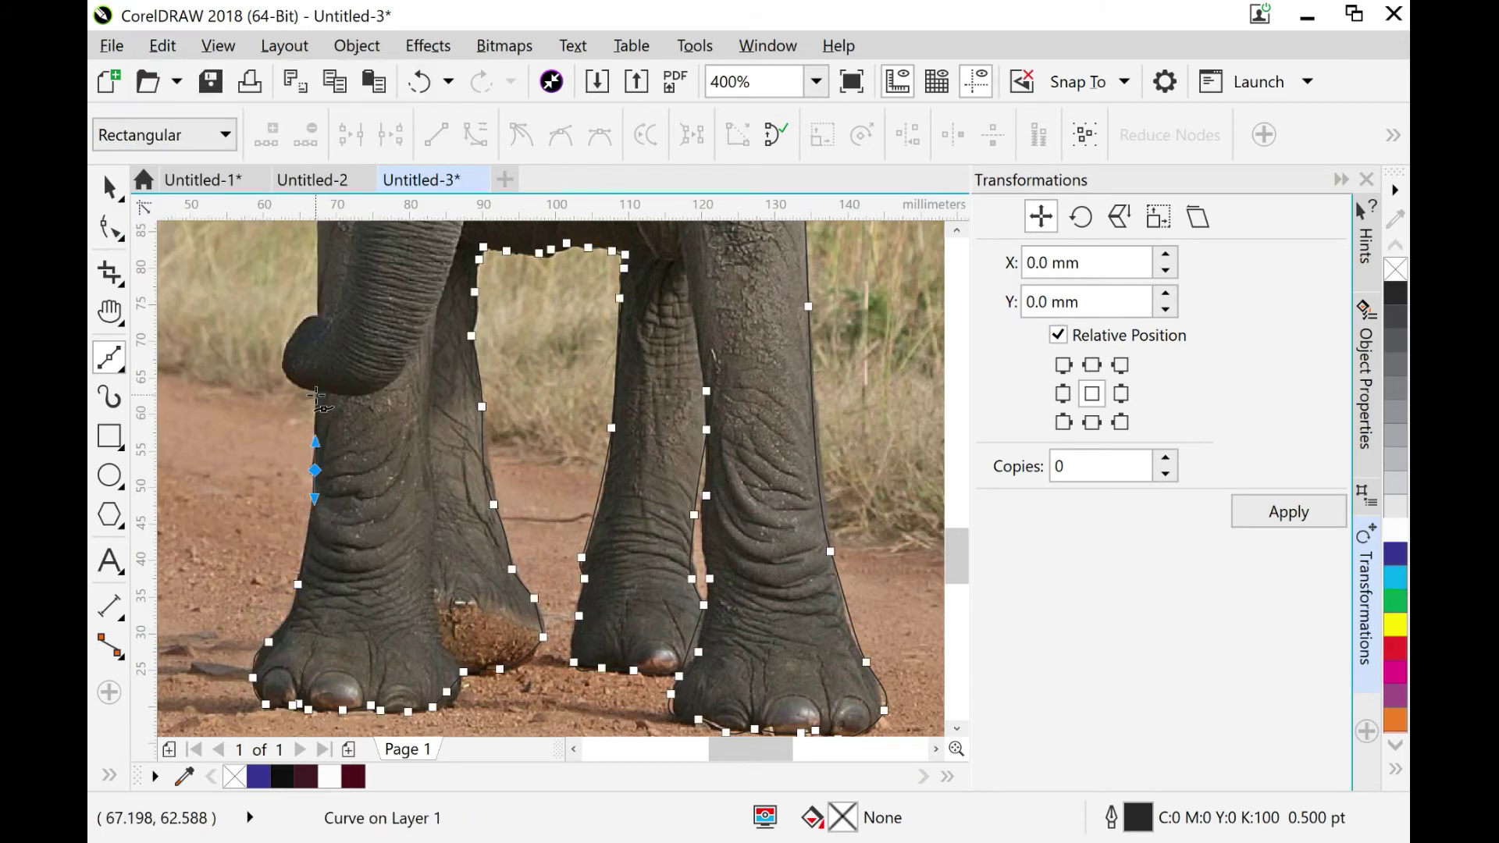
pyautogui.moveTo(286, 374); pyautogui.dragTo(335, 300)
pyautogui.click(162, 46)
pyautogui.click(195, 77)
pyautogui.click(162, 46)
pyautogui.click(195, 77)
pyautogui.moveTo(285, 371); pyautogui.dragTo(298, 338)
pyautogui.click(162, 46)
pyautogui.click(196, 75)
# Undo the stray nodes at the trunk and trace around the curled trunk tip at 800% zoom
pyautogui.click(815, 81)
pyautogui.click(726, 371)
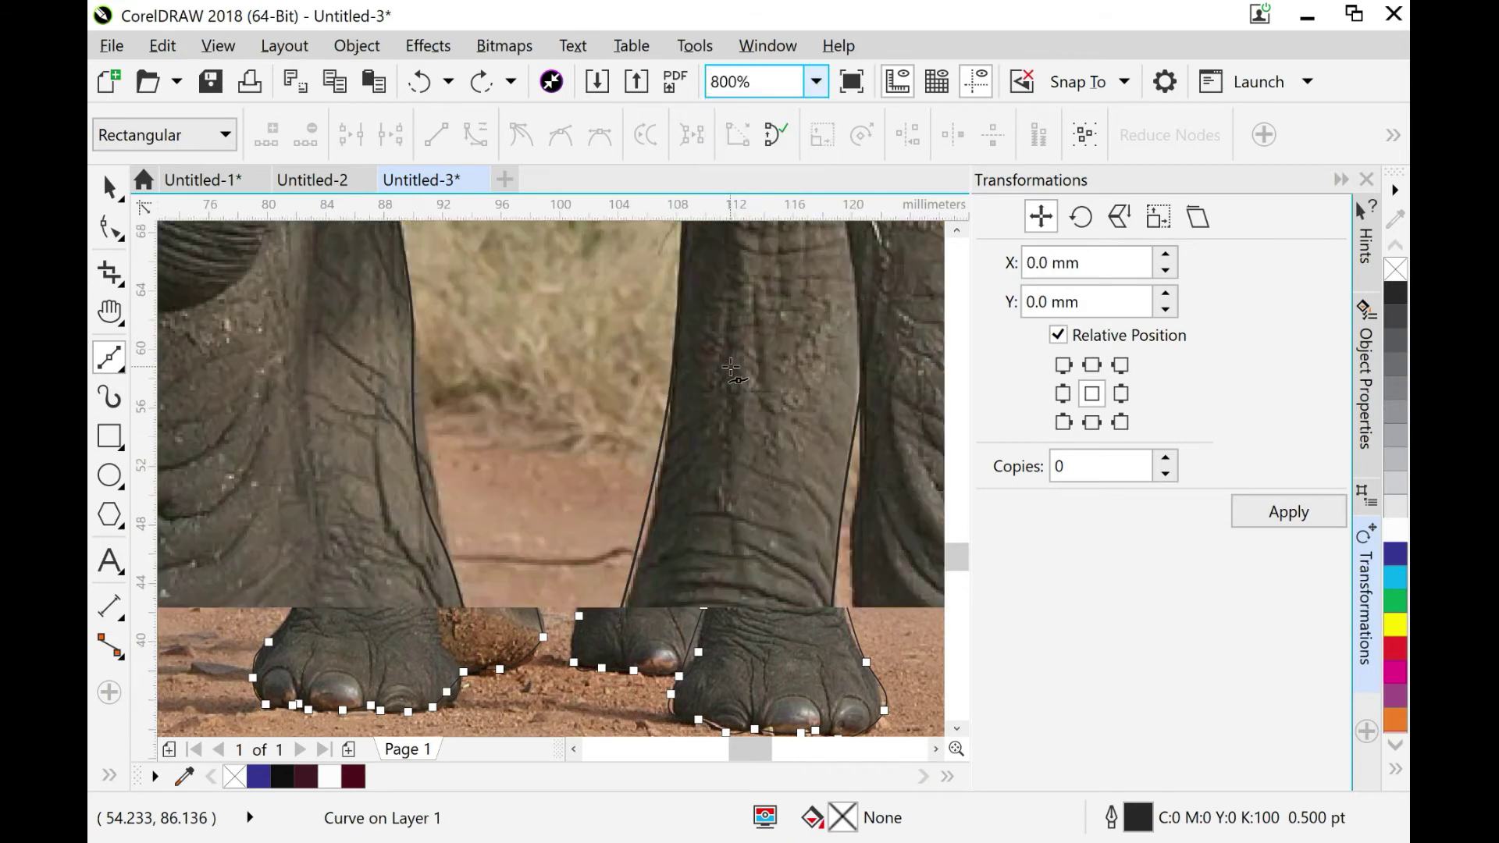
pyautogui.click(575, 748)
pyautogui.click(164, 47)
pyautogui.click(192, 78)
pyautogui.click(166, 47)
pyautogui.click(177, 82)
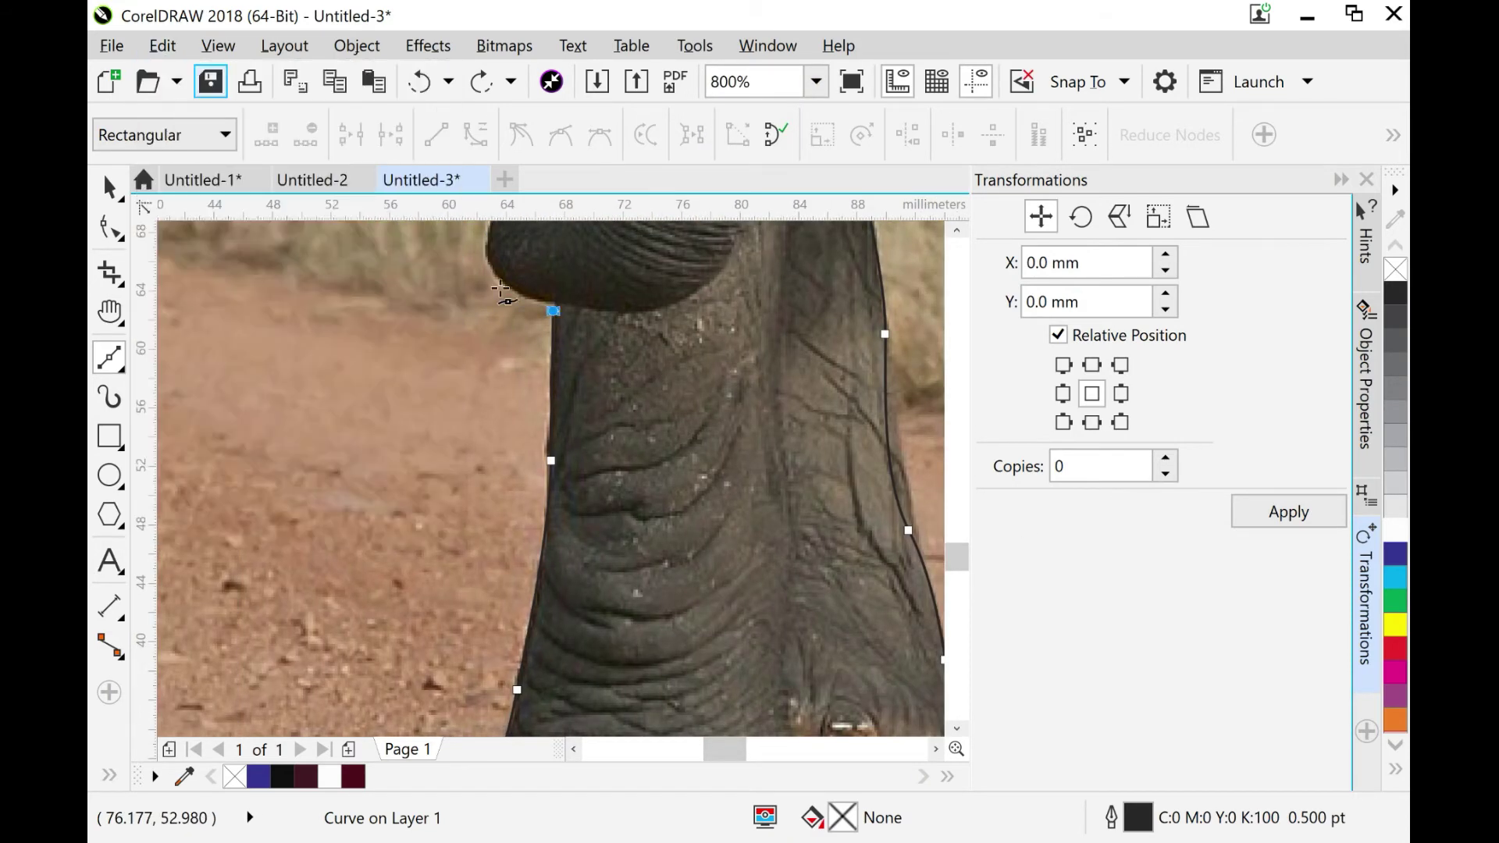
pyautogui.click(561, 299)
pyautogui.moveTo(500, 278); pyautogui.dragTo(487, 255)
pyautogui.moveTo(961, 540)
pyautogui.mouseDown()
pyautogui.moveTo(959, 524)
pyautogui.moveTo(957, 539)
pyautogui.mouseUp()
pyautogui.moveTo(503, 535); pyautogui.dragTo(550, 487)
pyautogui.click(562, 489)
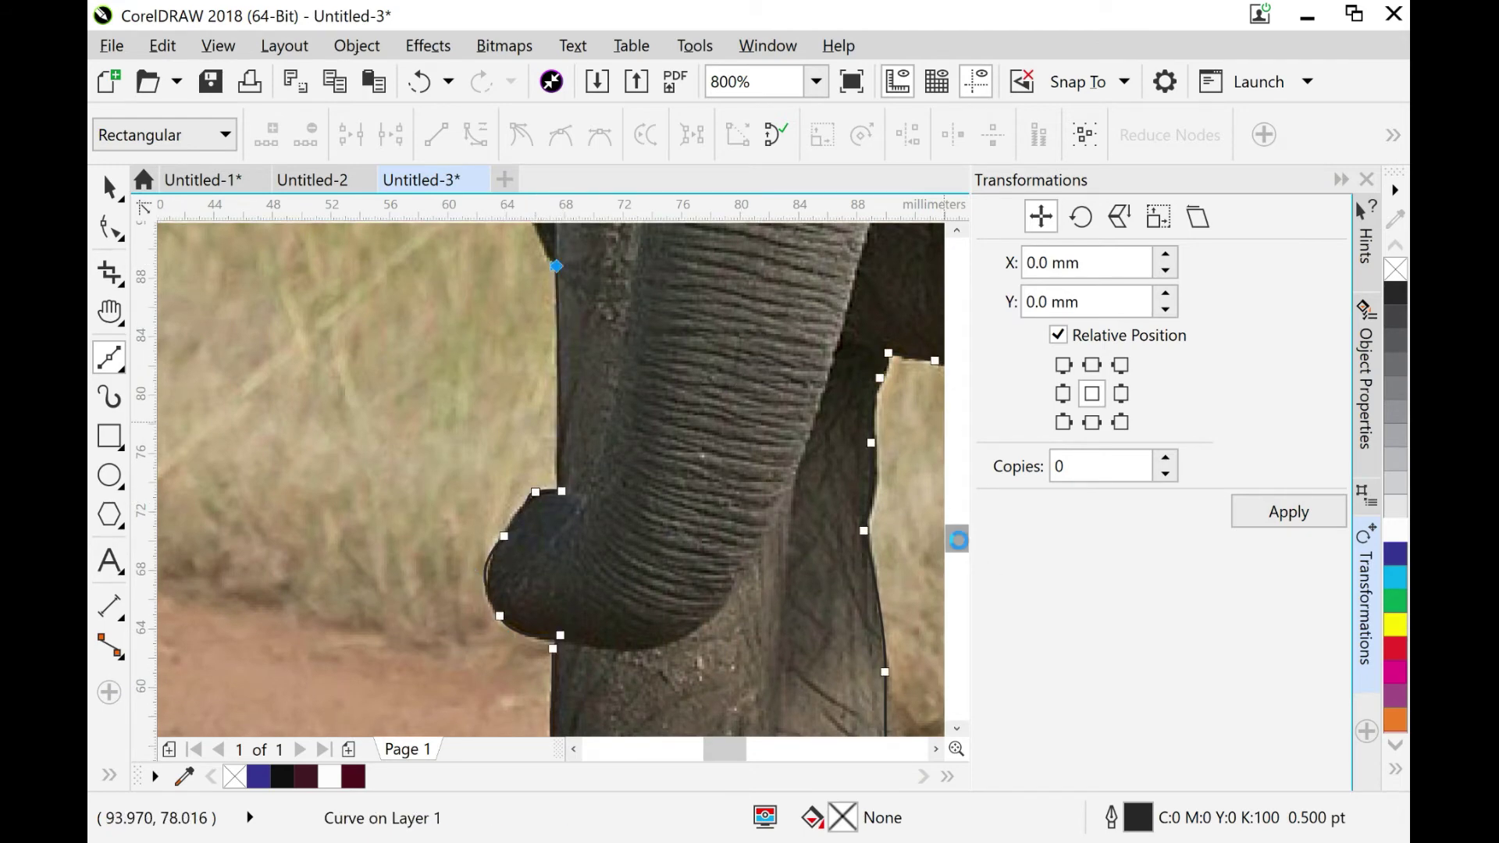
# Trace the outline up around the bulge beside the trunk toward the left tusk
pyautogui.moveTo(954, 528); pyautogui.dragTo(955, 506)
pyautogui.click(513, 574)
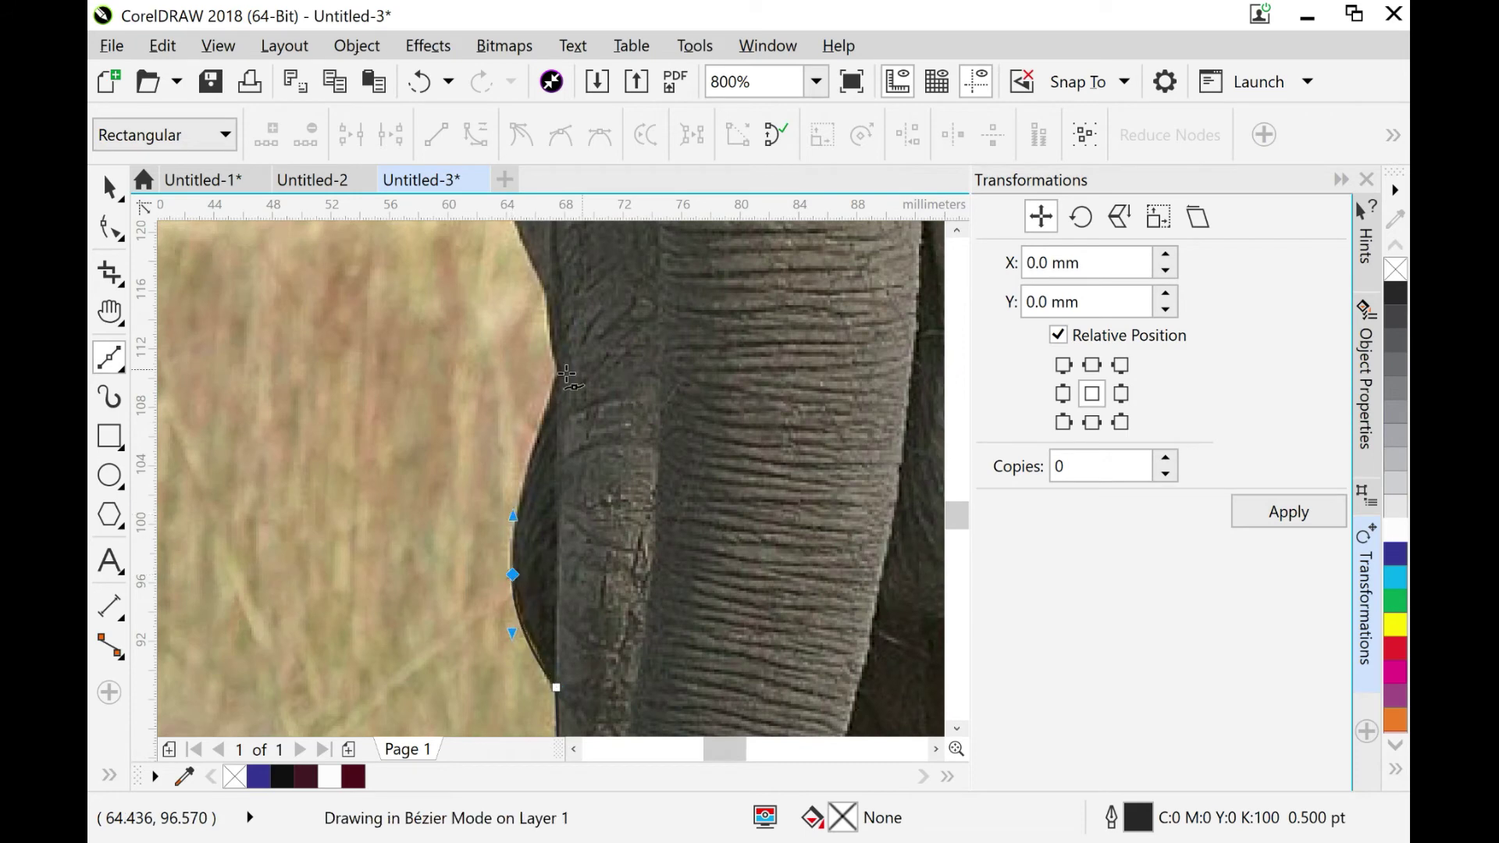
pyautogui.moveTo(556, 371); pyautogui.dragTo(549, 334)
pyautogui.moveTo(957, 516); pyautogui.dragTo(960, 499)
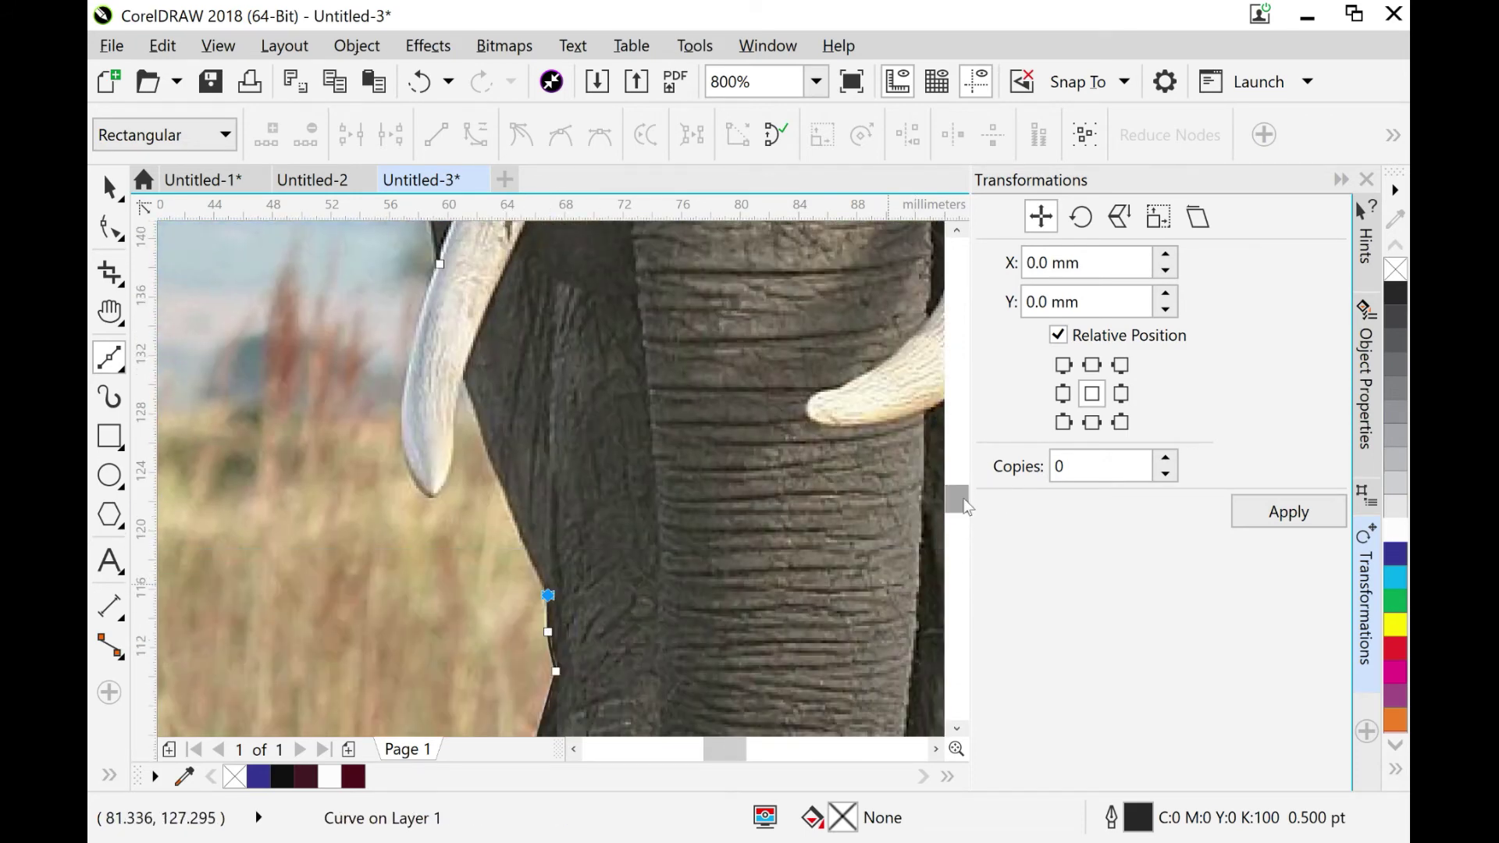
# Trace up to and around the left tusk and close the outline at its starting node
pyautogui.moveTo(510, 503); pyautogui.dragTo(503, 484)
pyautogui.click(462, 375)
pyautogui.click(453, 415)
pyautogui.click(434, 490)
pyautogui.moveTo(434, 489); pyautogui.dragTo(412, 466)
pyautogui.moveTo(403, 401); pyautogui.dragTo(406, 358)
pyautogui.click(440, 264)
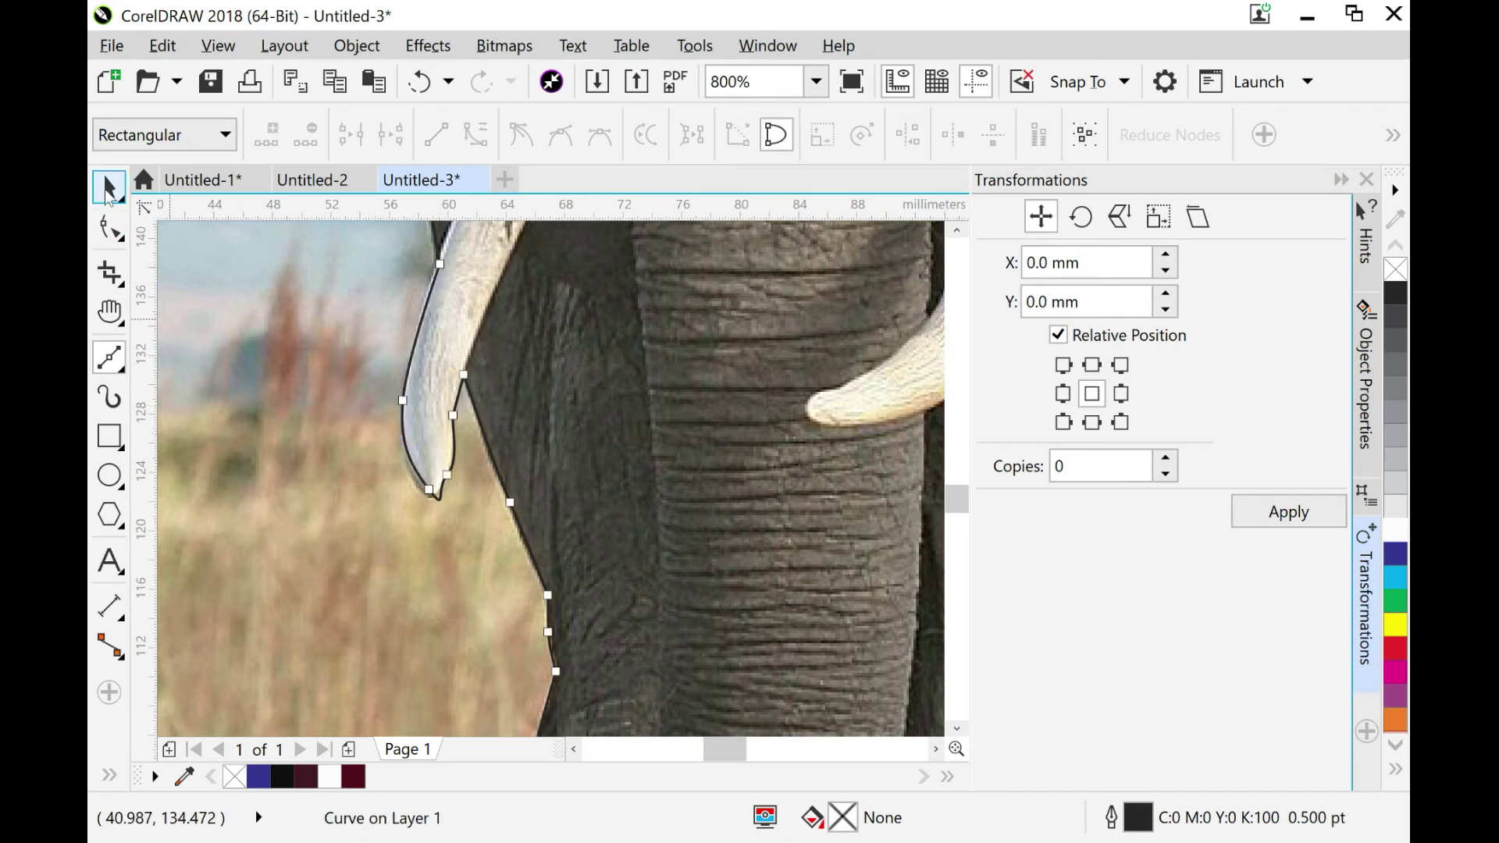
# Select the photo together with the traced outline and intersect them
pyautogui.click(109, 187)
pyautogui.click(816, 82)
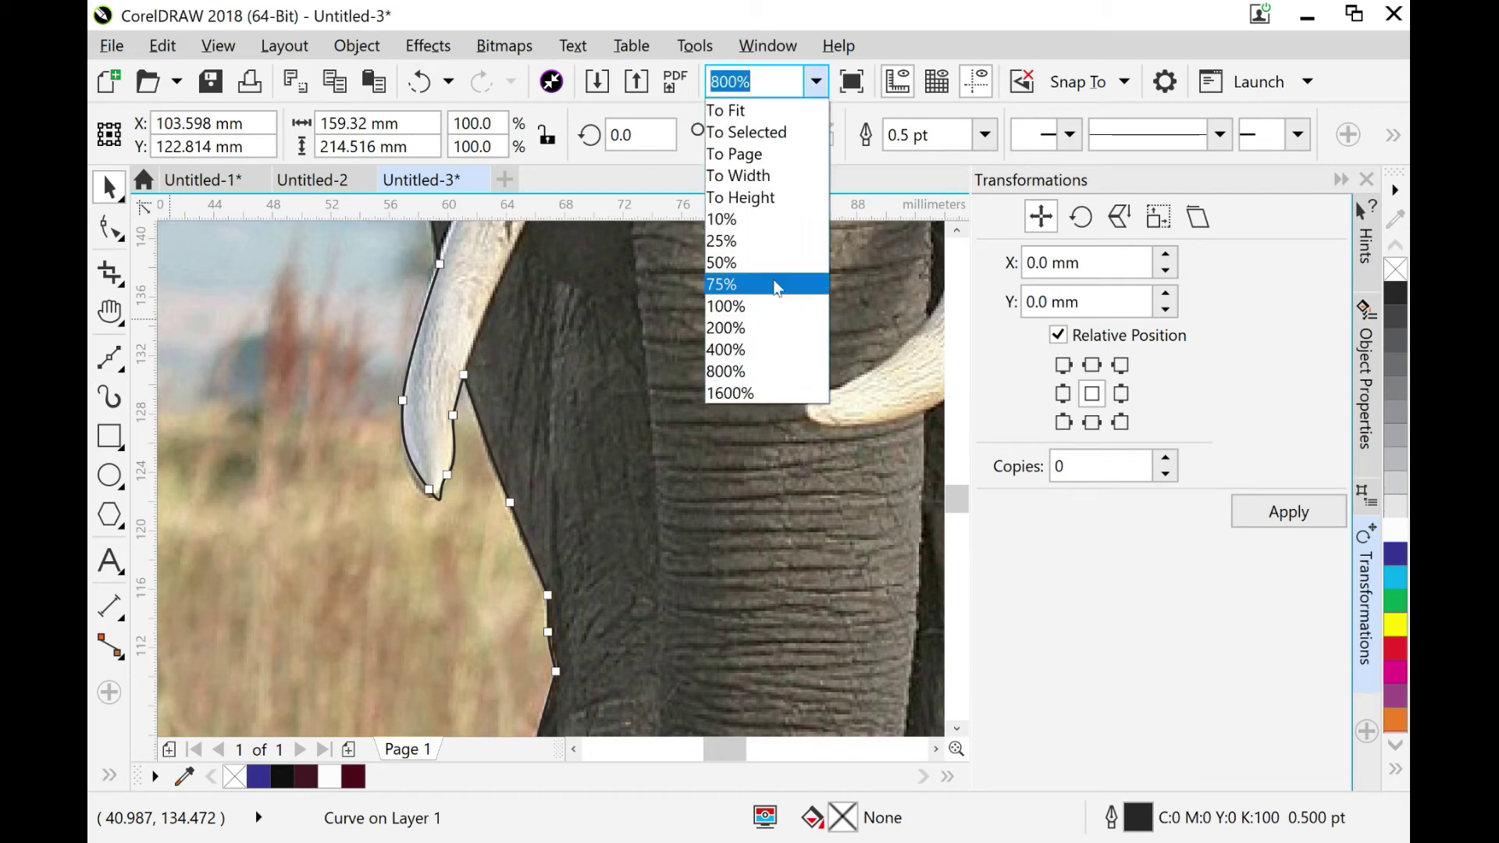
pyautogui.click(743, 307)
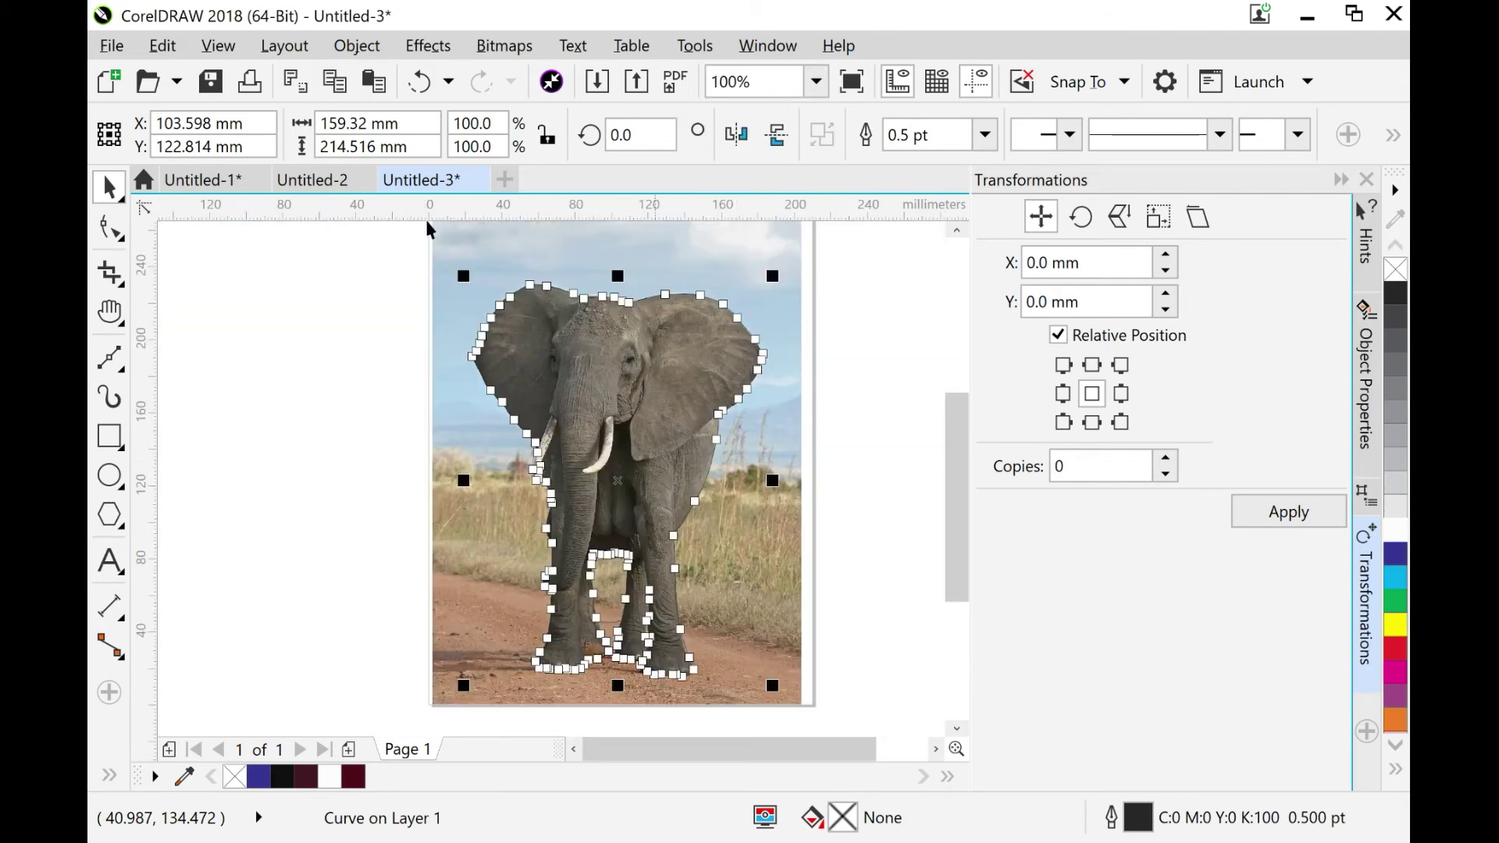
pyautogui.click(815, 81)
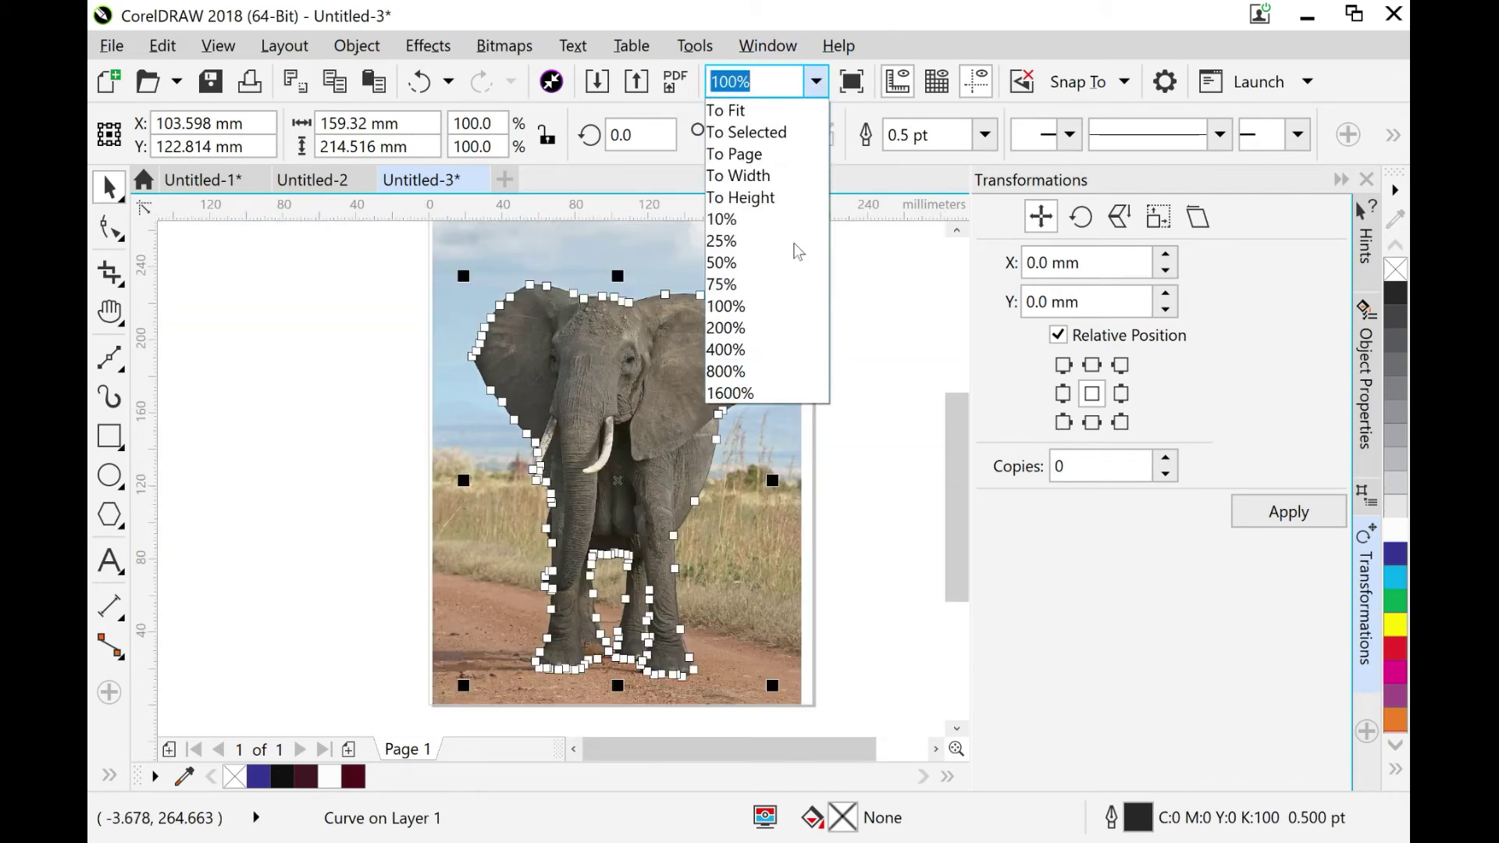
pyautogui.click(766, 287)
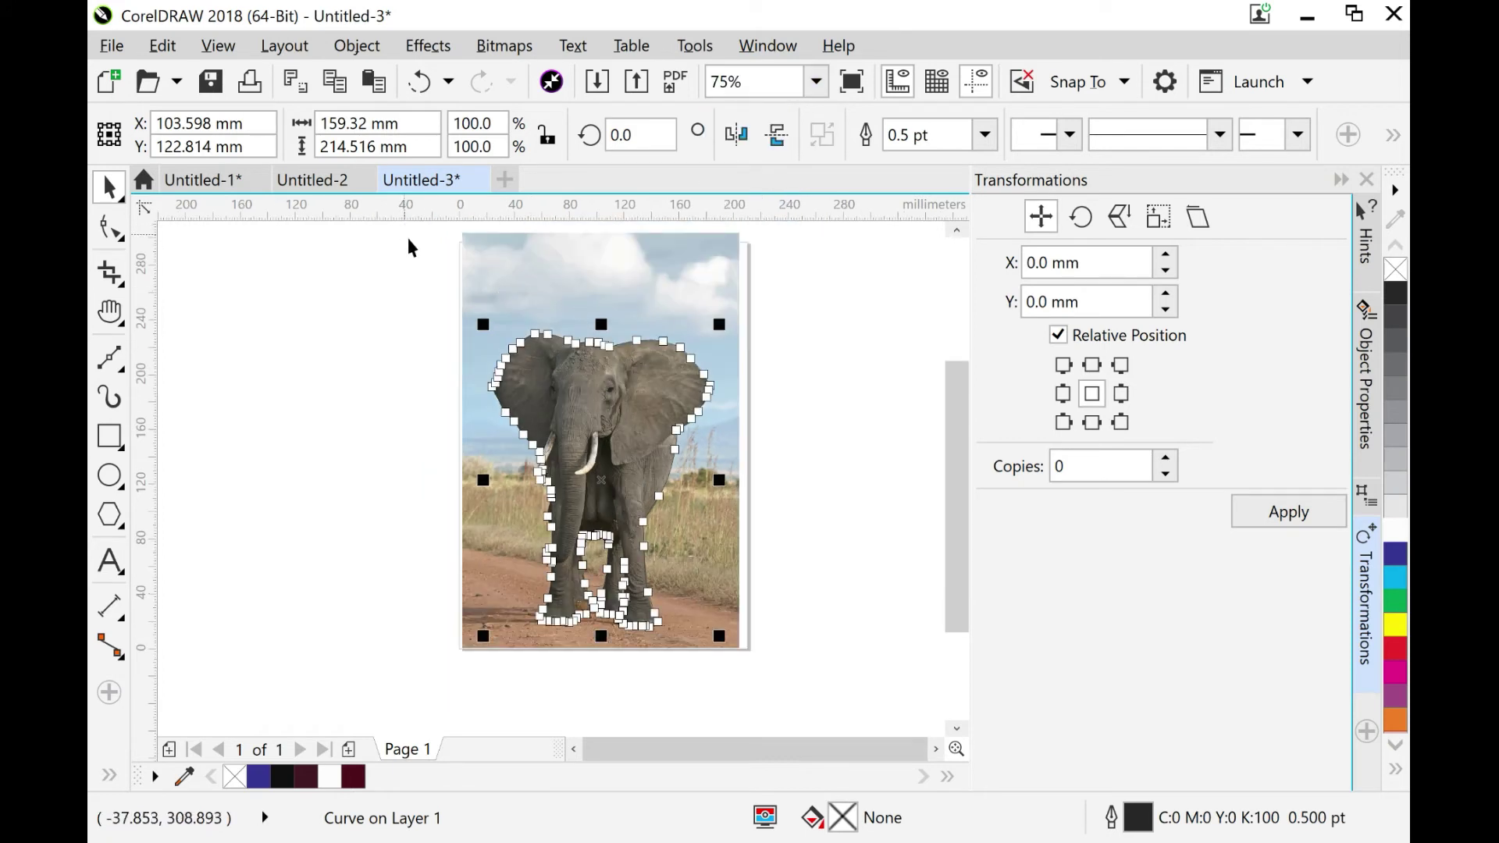
pyautogui.moveTo(953, 401); pyautogui.dragTo(959, 375)
pyautogui.click(403, 255)
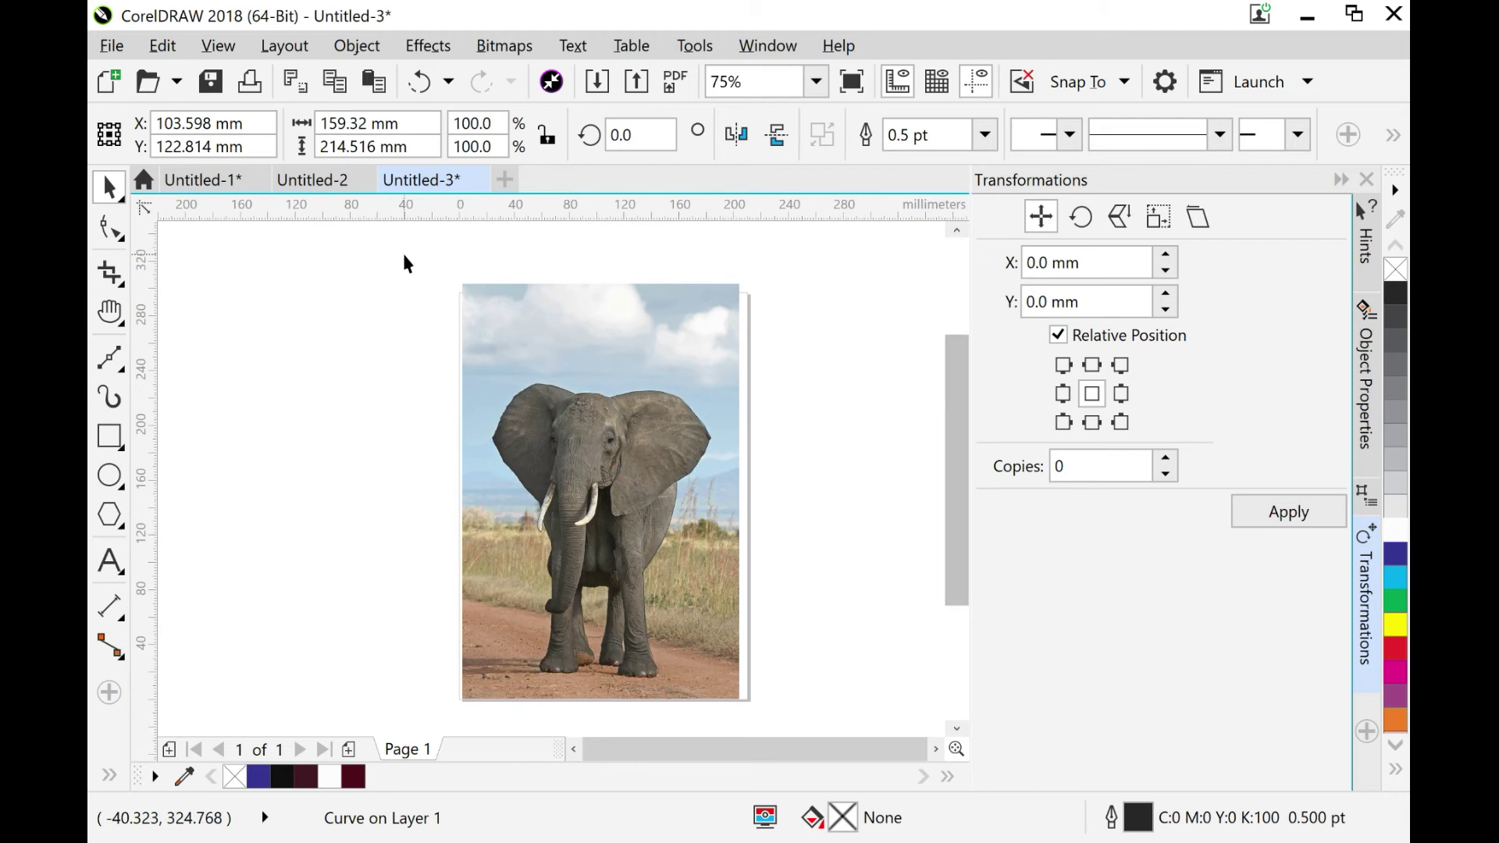
pyautogui.scroll(-2, 820, 702)
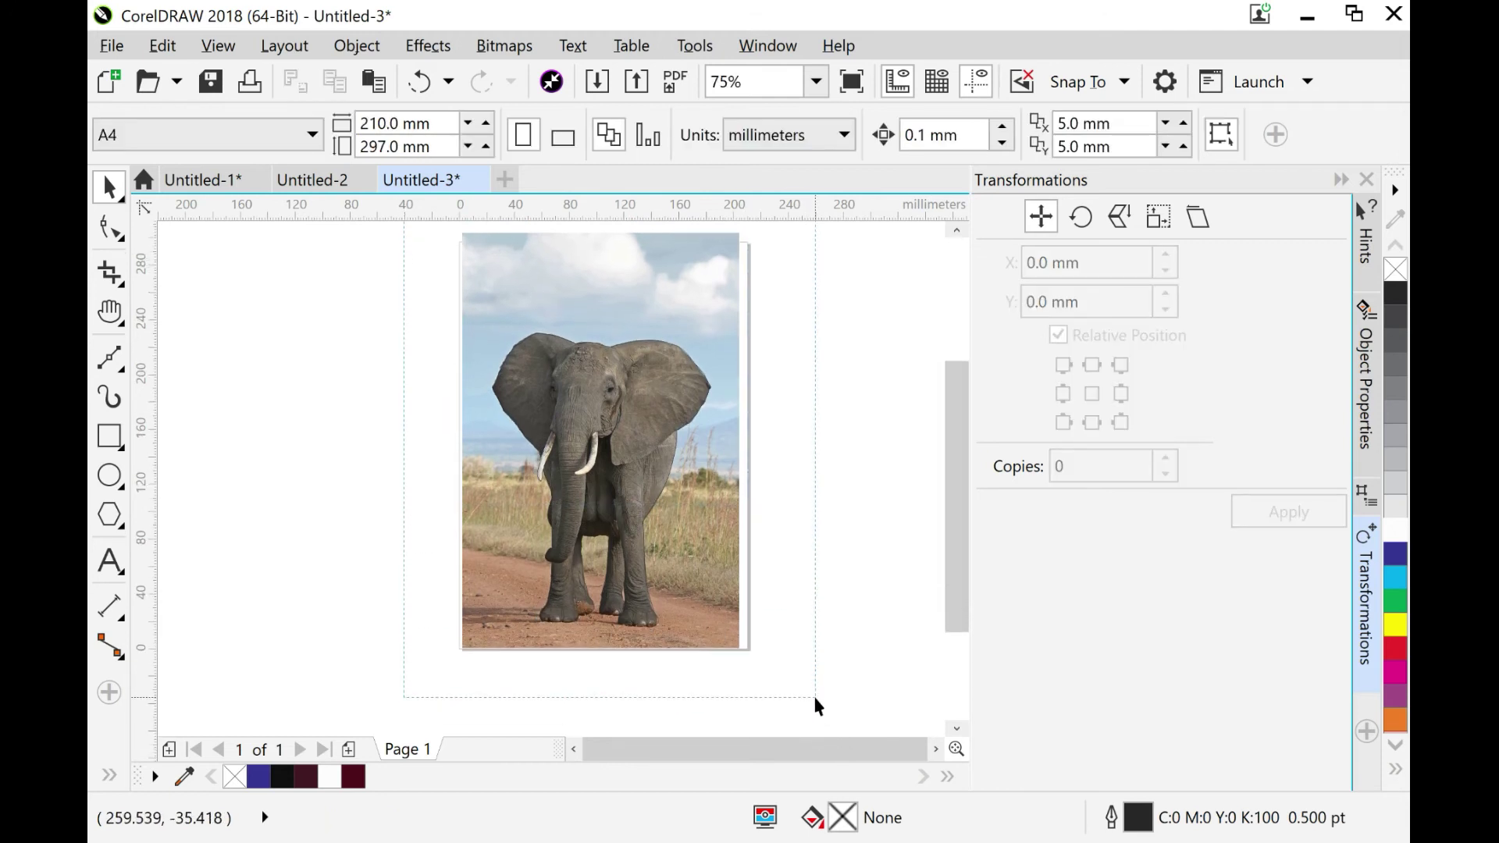
pyautogui.hotkey('ctrl', 'a')
pyautogui.click(356, 47)
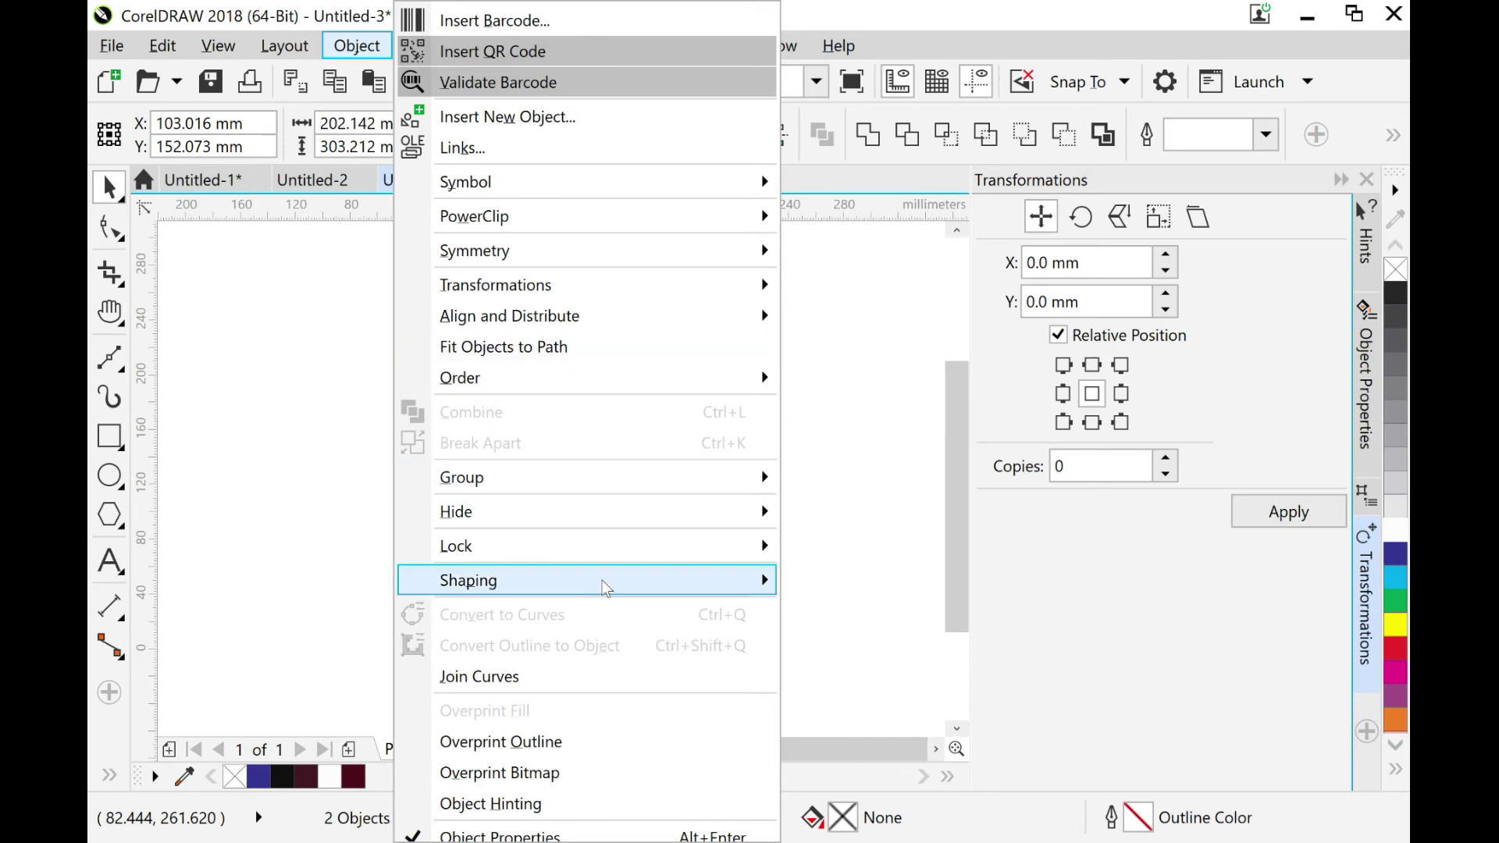
pyautogui.moveTo(606, 588)
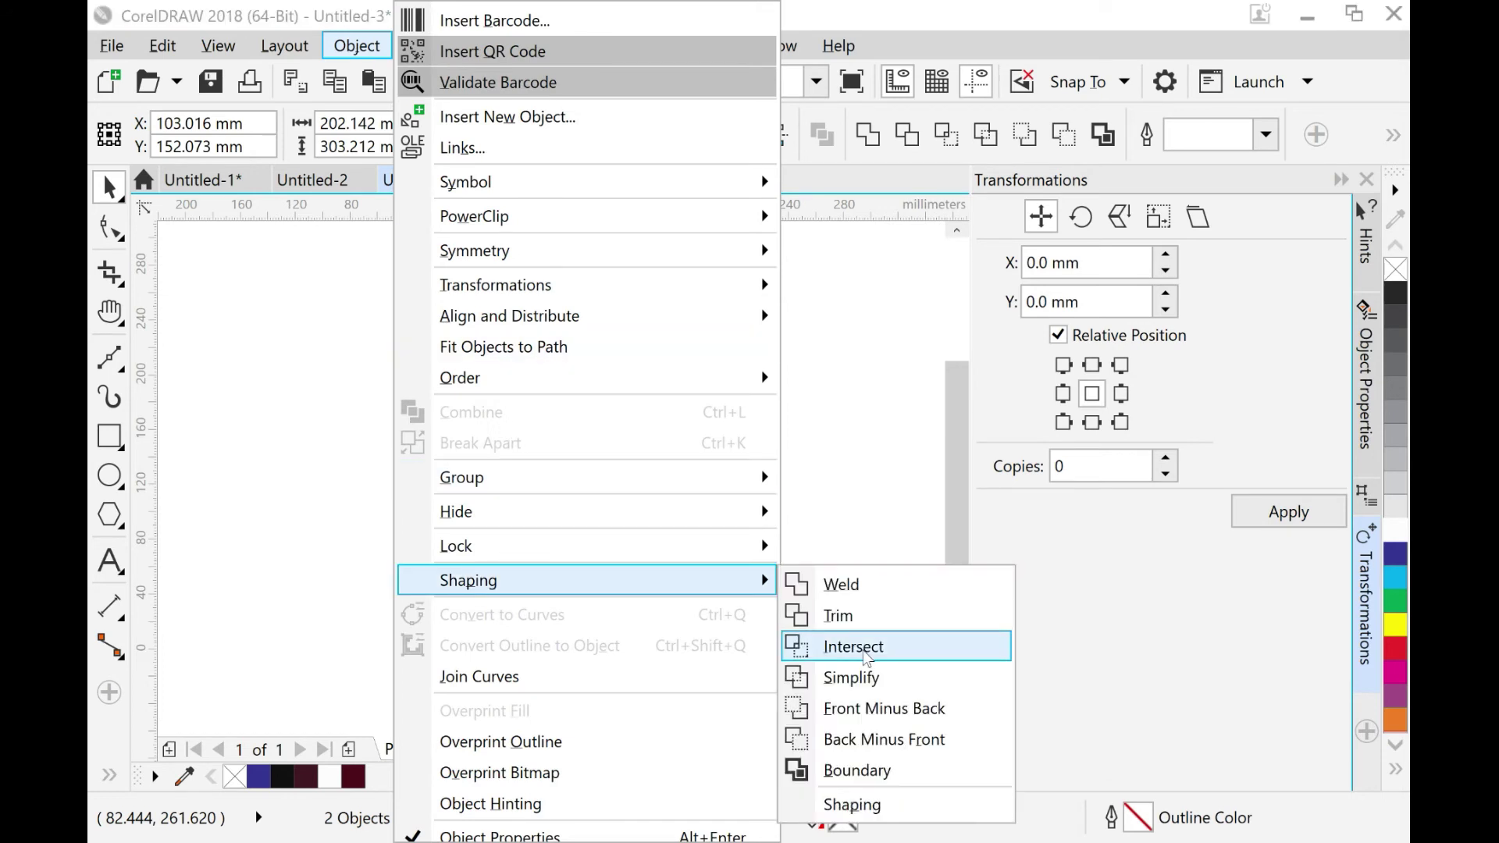
pyautogui.click(869, 659)
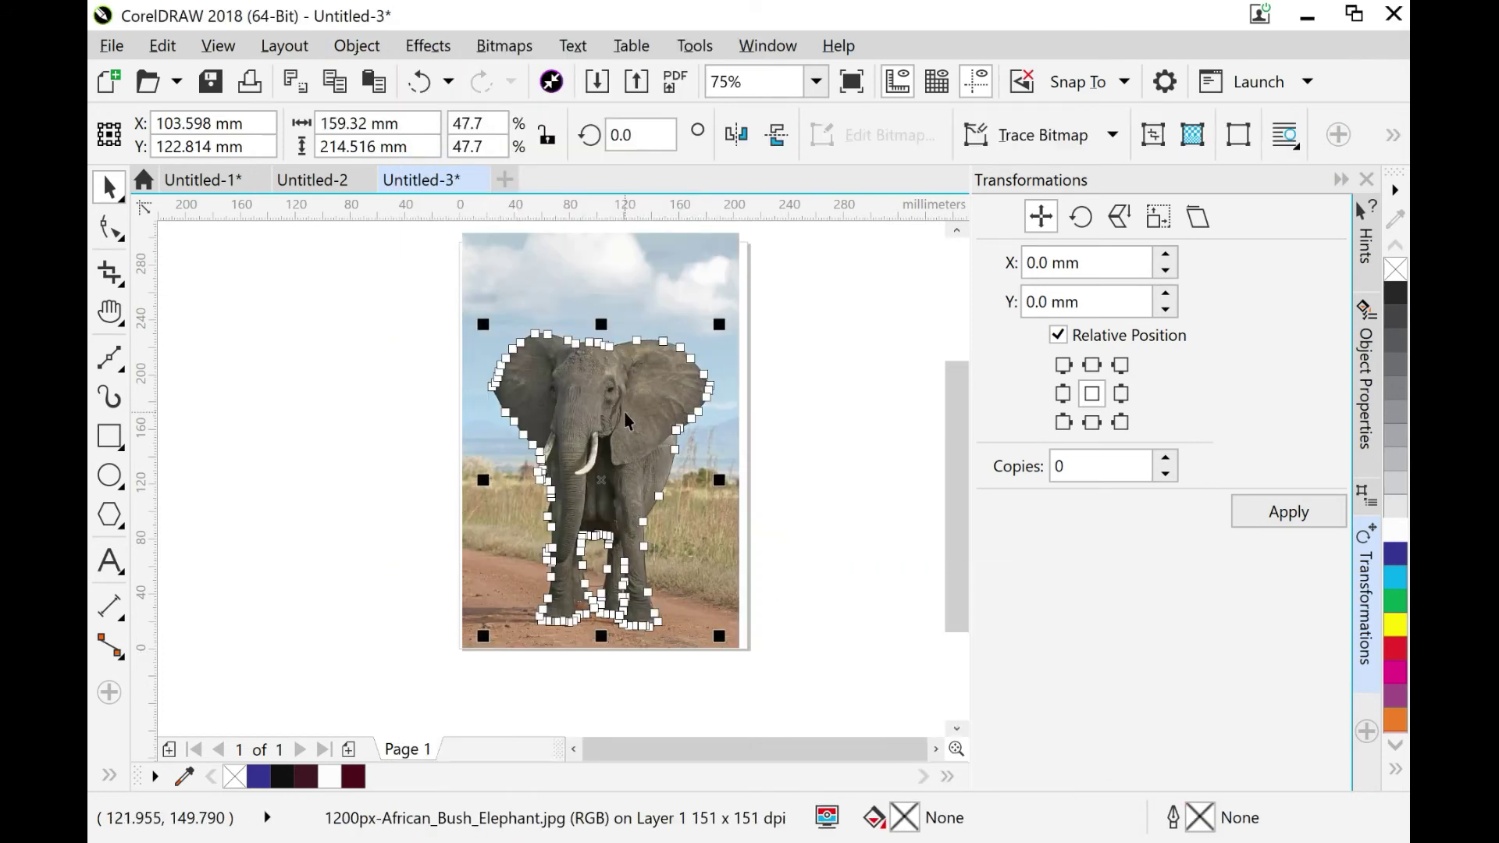
# Move the outline curve and the elephant cutout to opposite sides of the photo, and delete the outline curve
pyautogui.moveTo(386, 402); pyautogui.dragTo(350, 388)
pyautogui.moveTo(601, 409); pyautogui.dragTo(857, 422)
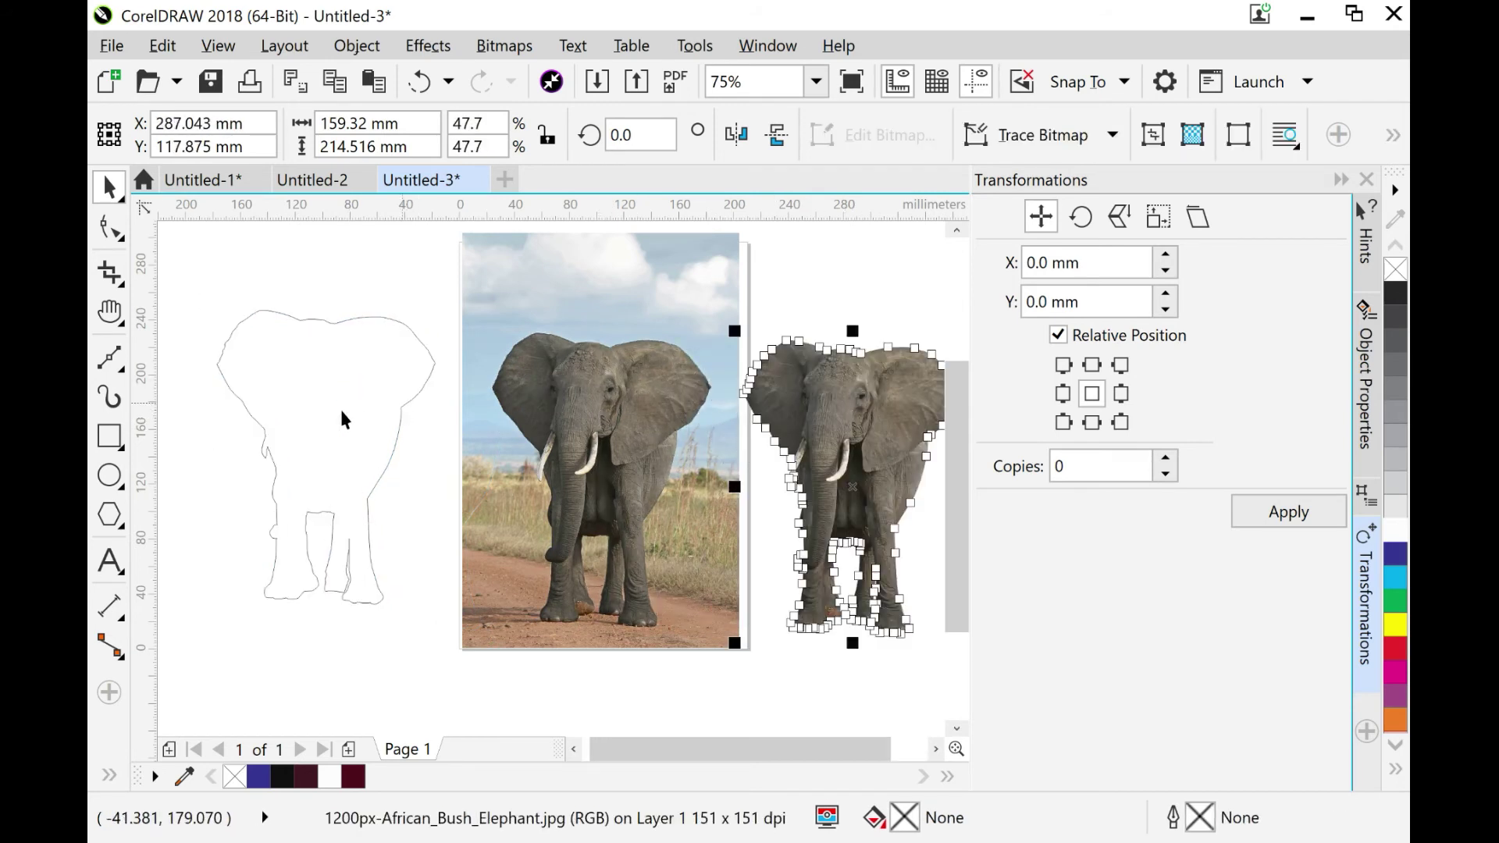
pyautogui.click(316, 423)
pyautogui.press('Delete')
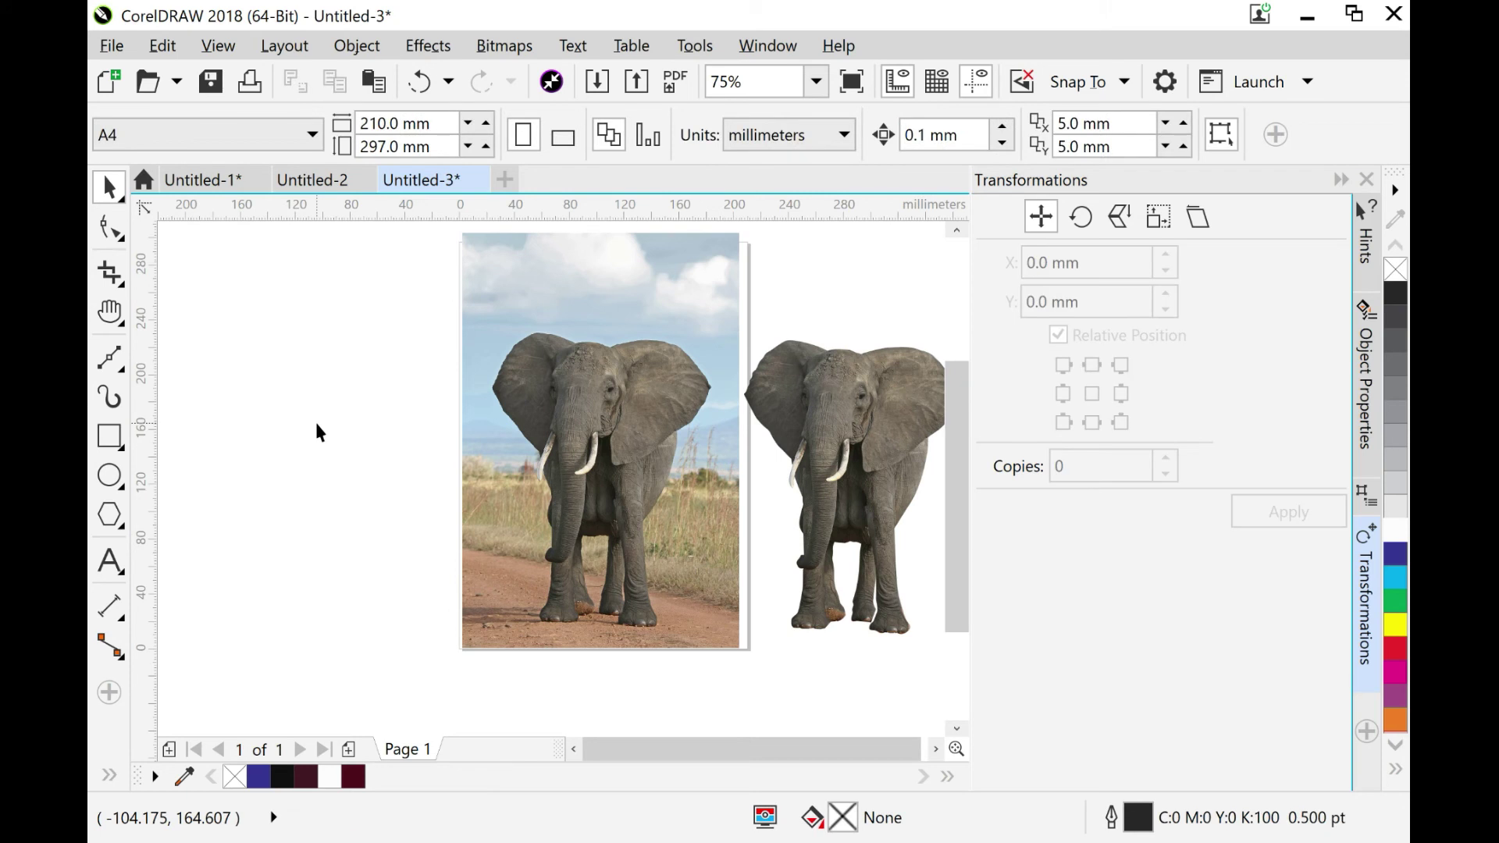
# Move the elephant cutout slightly farther from the original photo and deselect it
pyautogui.click(929, 753)
pyautogui.moveTo(710, 751); pyautogui.dragTo(690, 744)
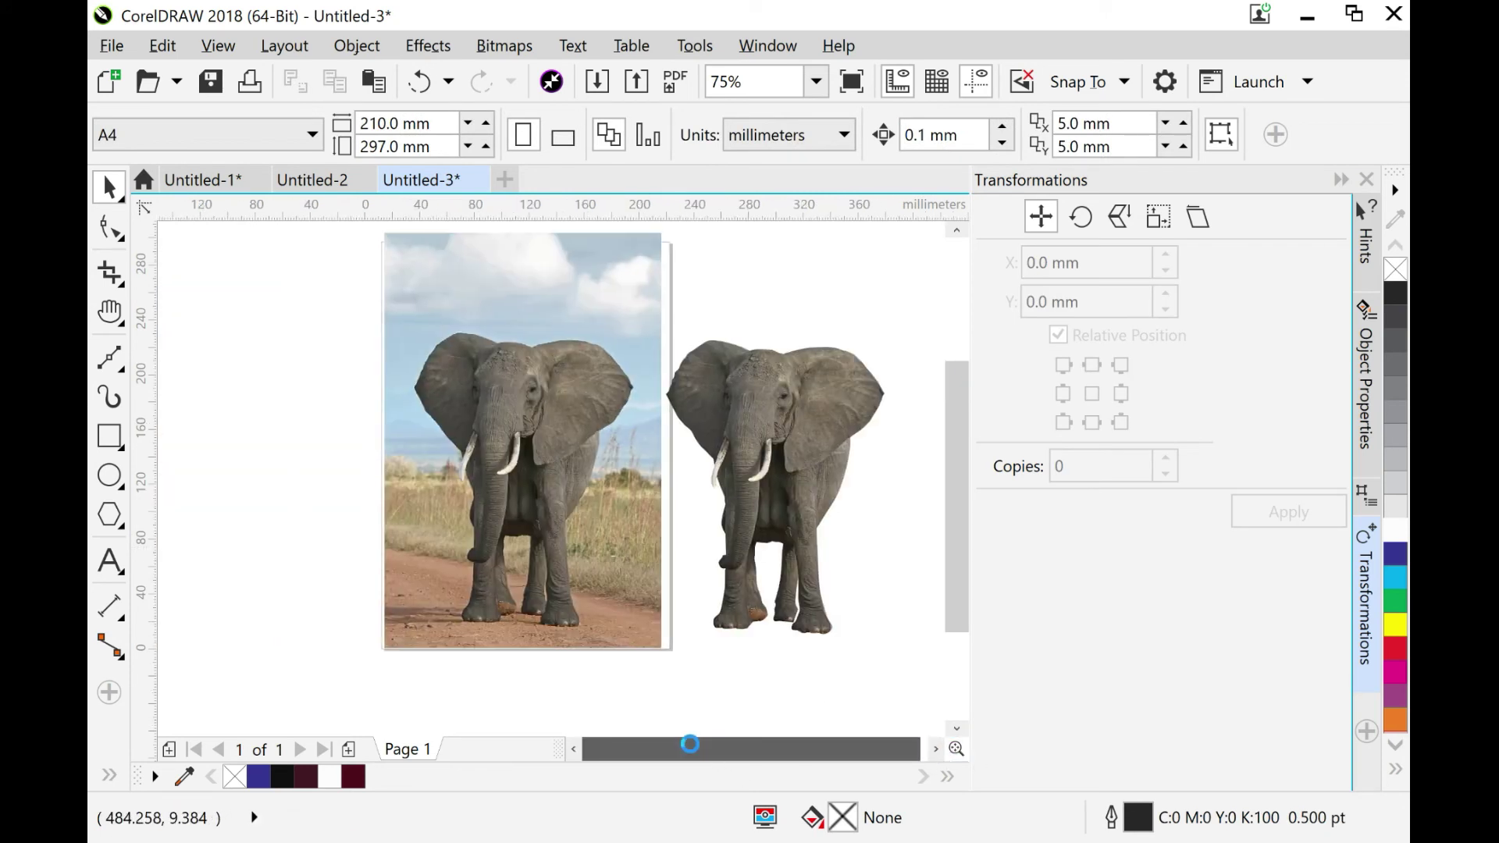
pyautogui.moveTo(786, 470); pyautogui.dragTo(804, 461)
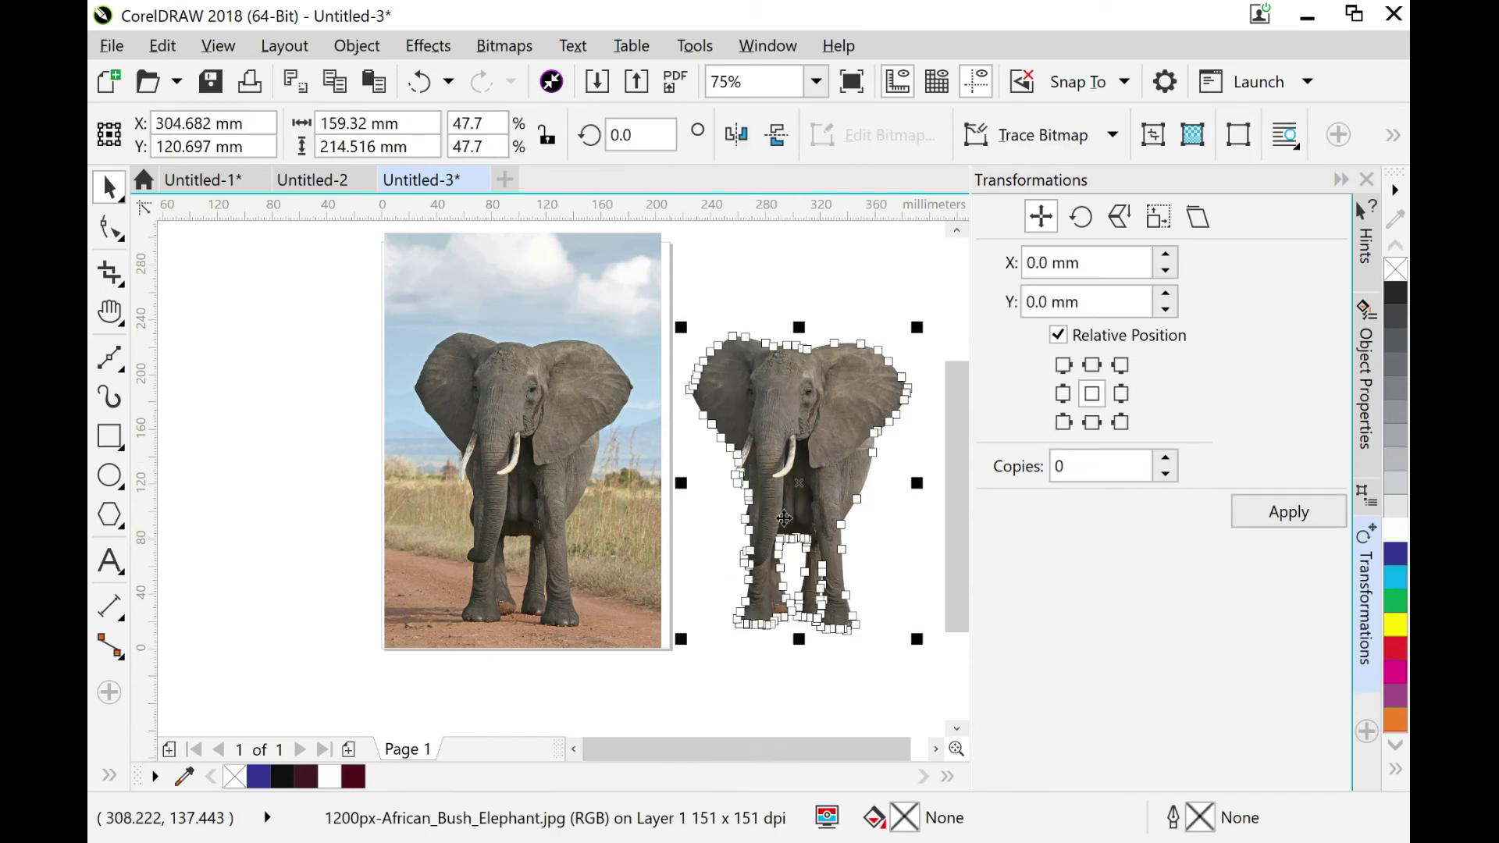
pyautogui.rightClick(785, 685)
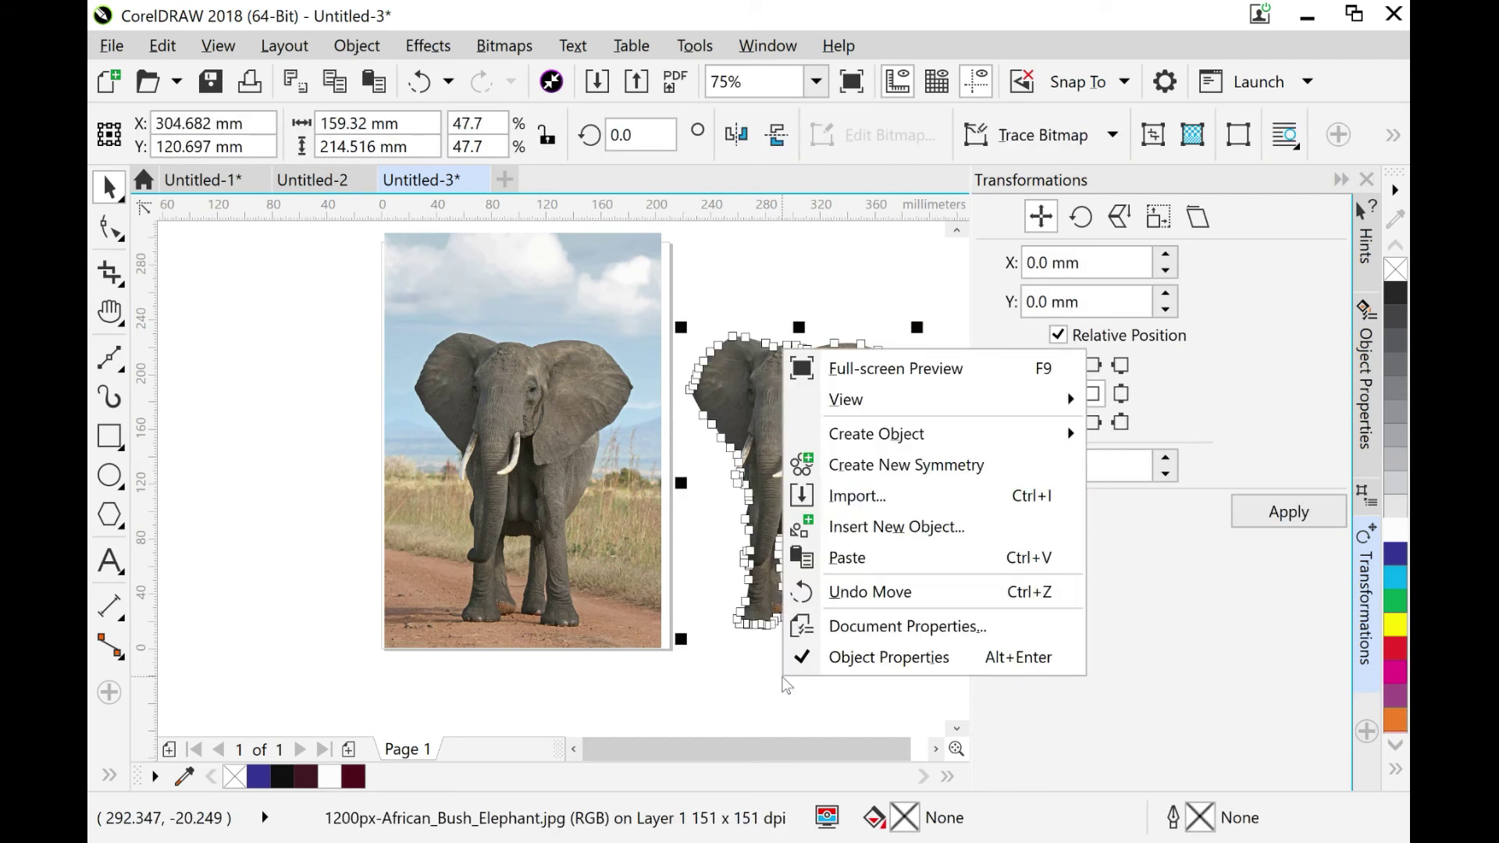
pyautogui.click(720, 681)
pyautogui.click(720, 680)
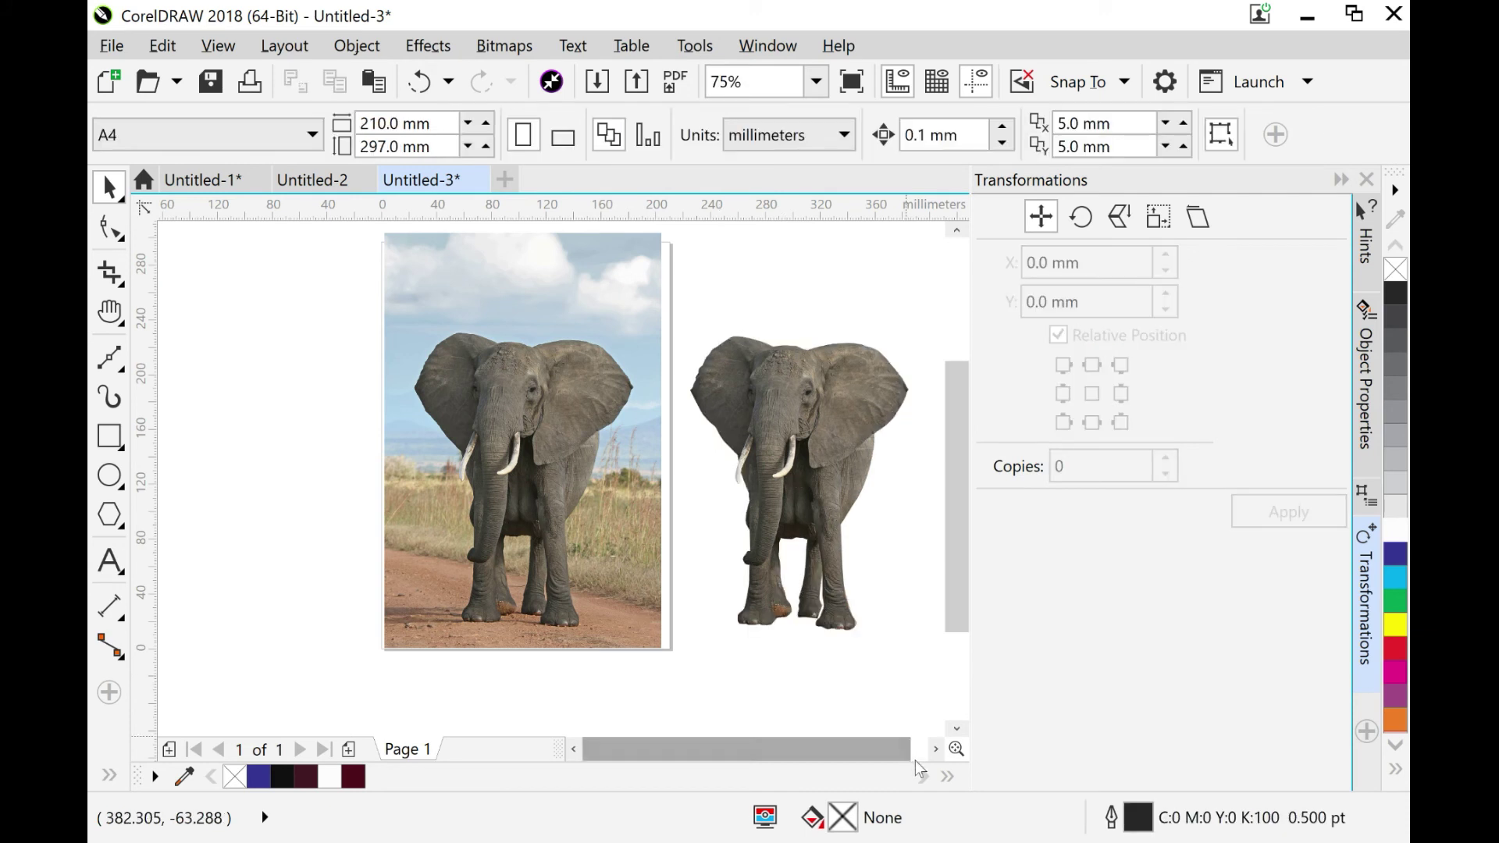
# Delete the original photo with the background and move the elephant cutout to the middle of the page
pyautogui.click(936, 751)
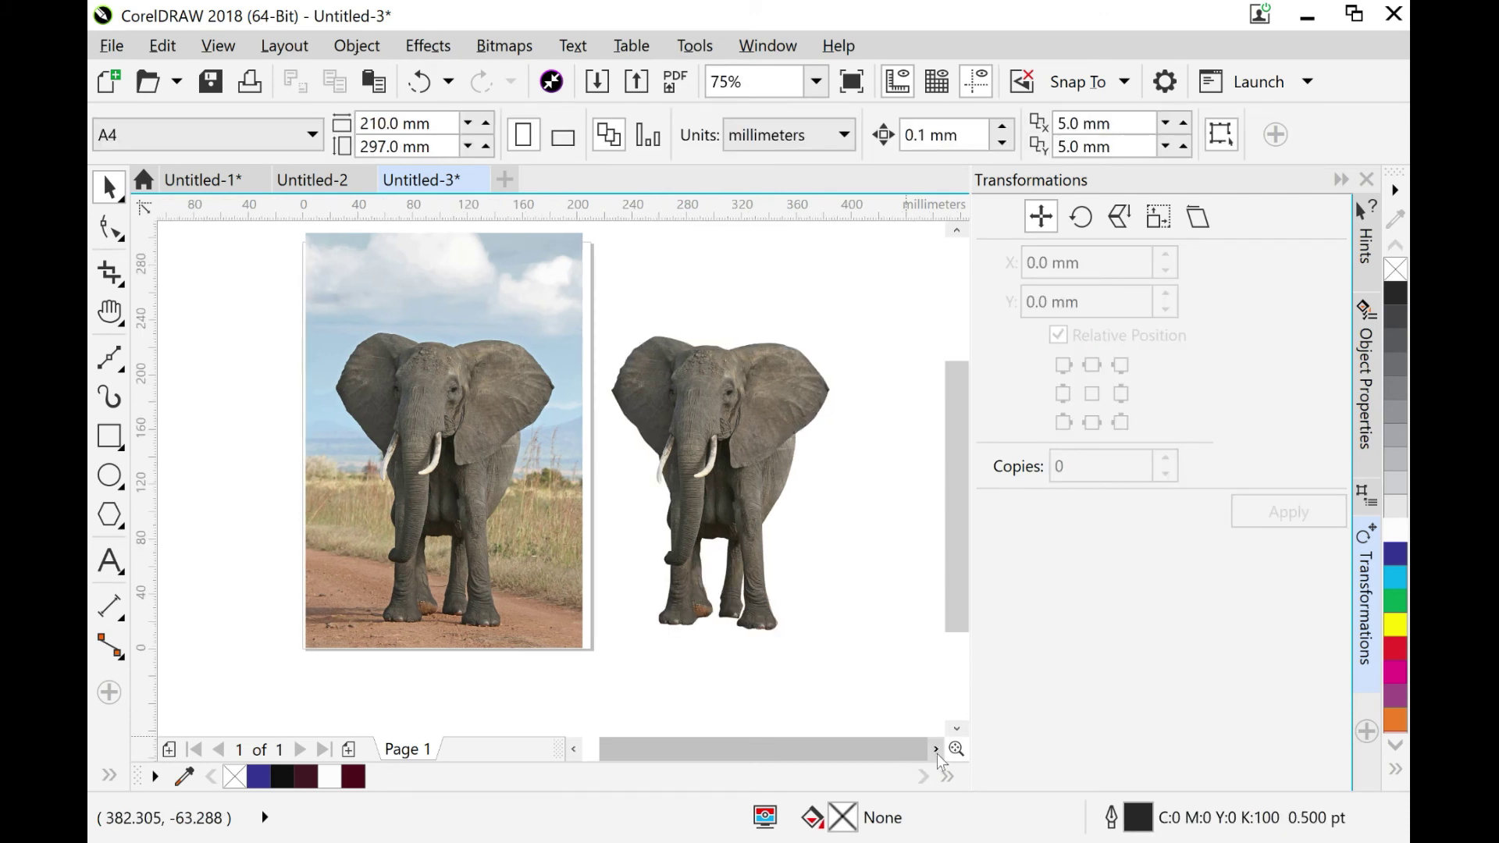
pyautogui.click(662, 422)
pyautogui.click(513, 432)
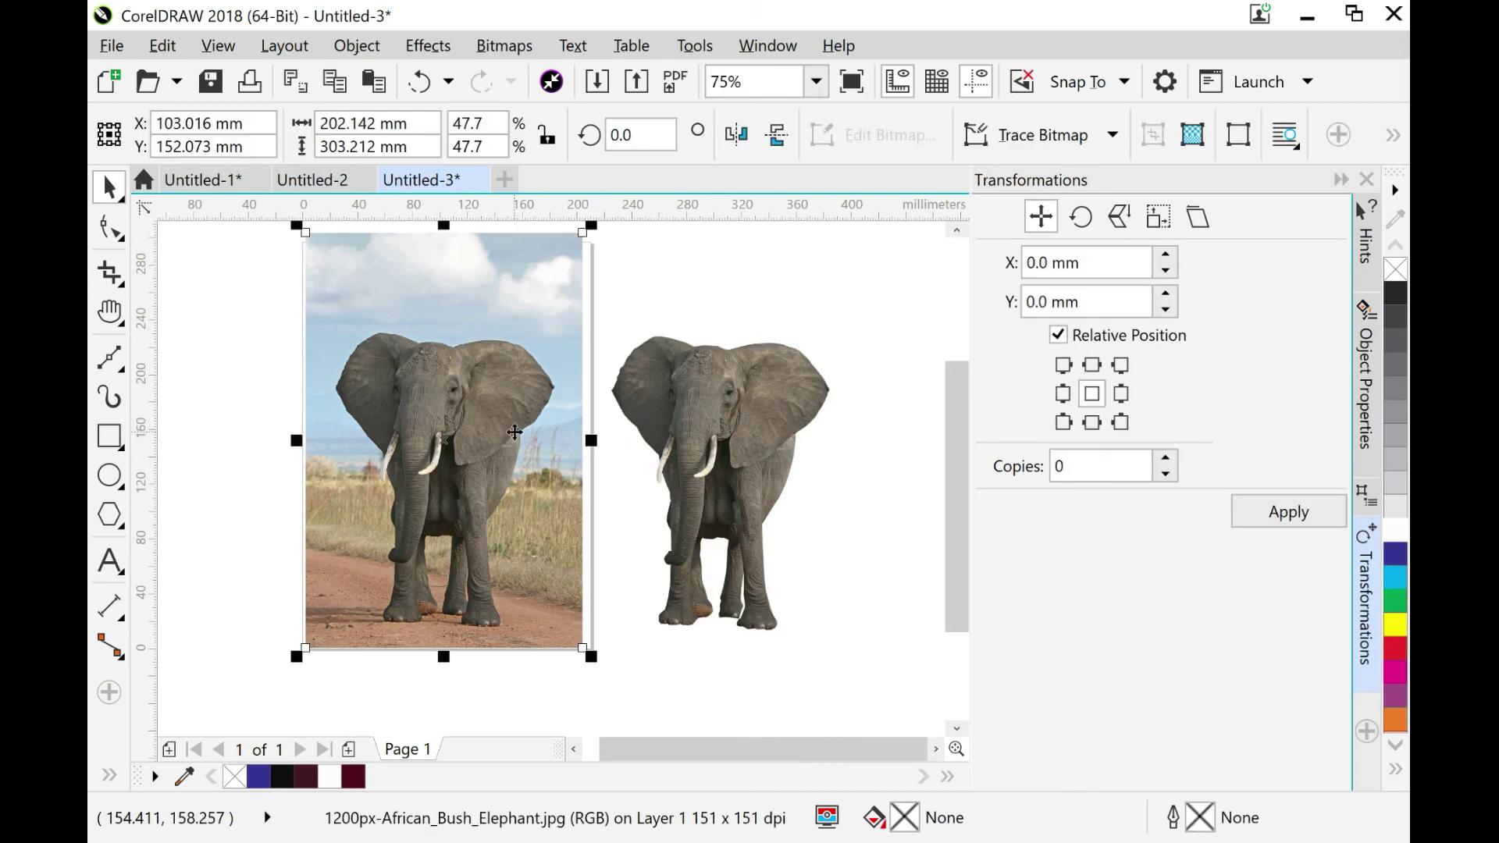
pyautogui.press('Delete')
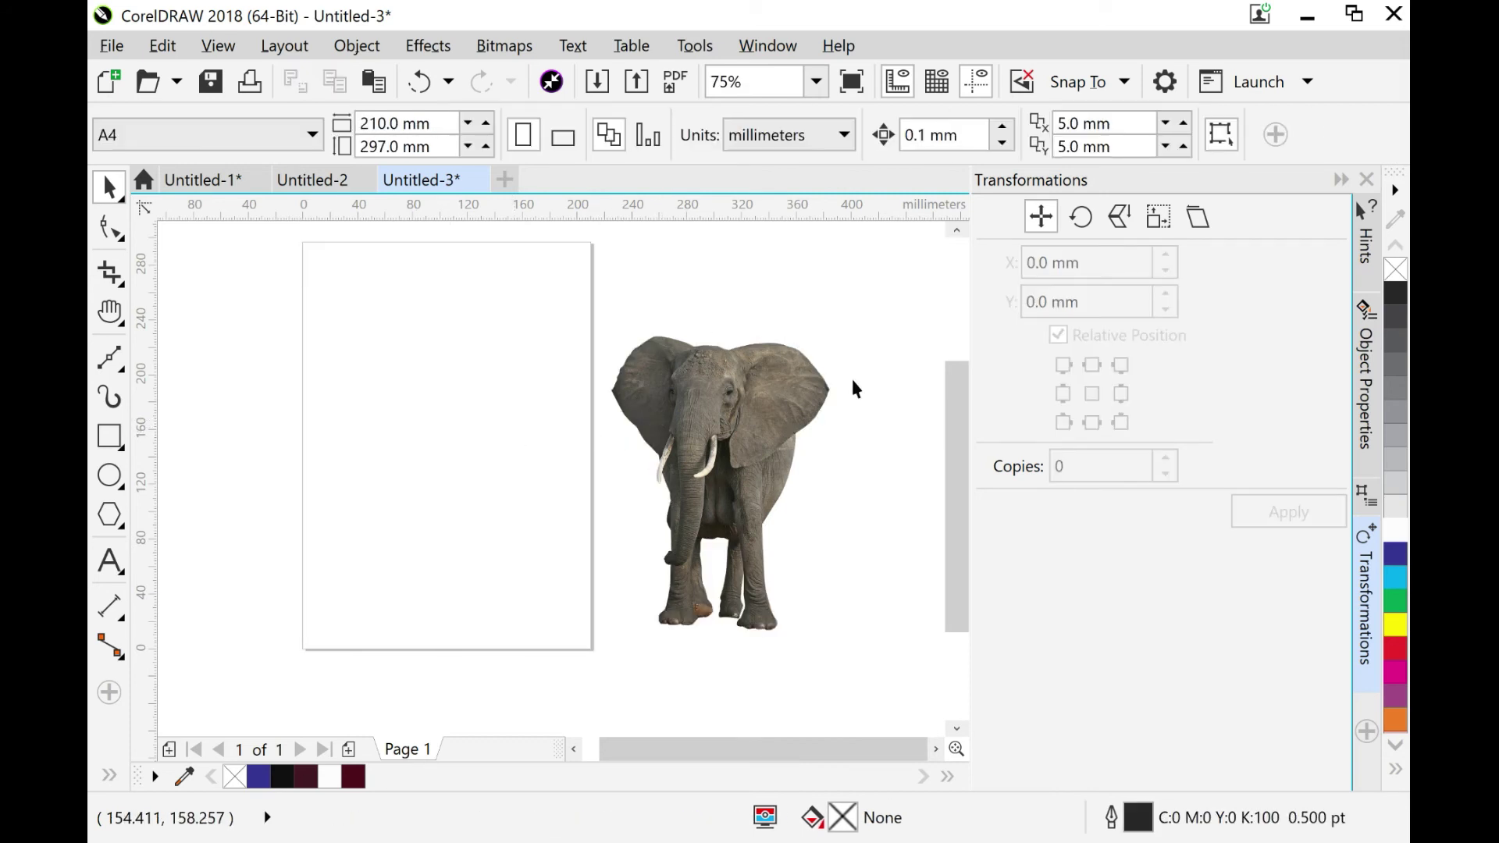
pyautogui.moveTo(753, 413); pyautogui.dragTo(429, 379)
pyautogui.click(220, 353)
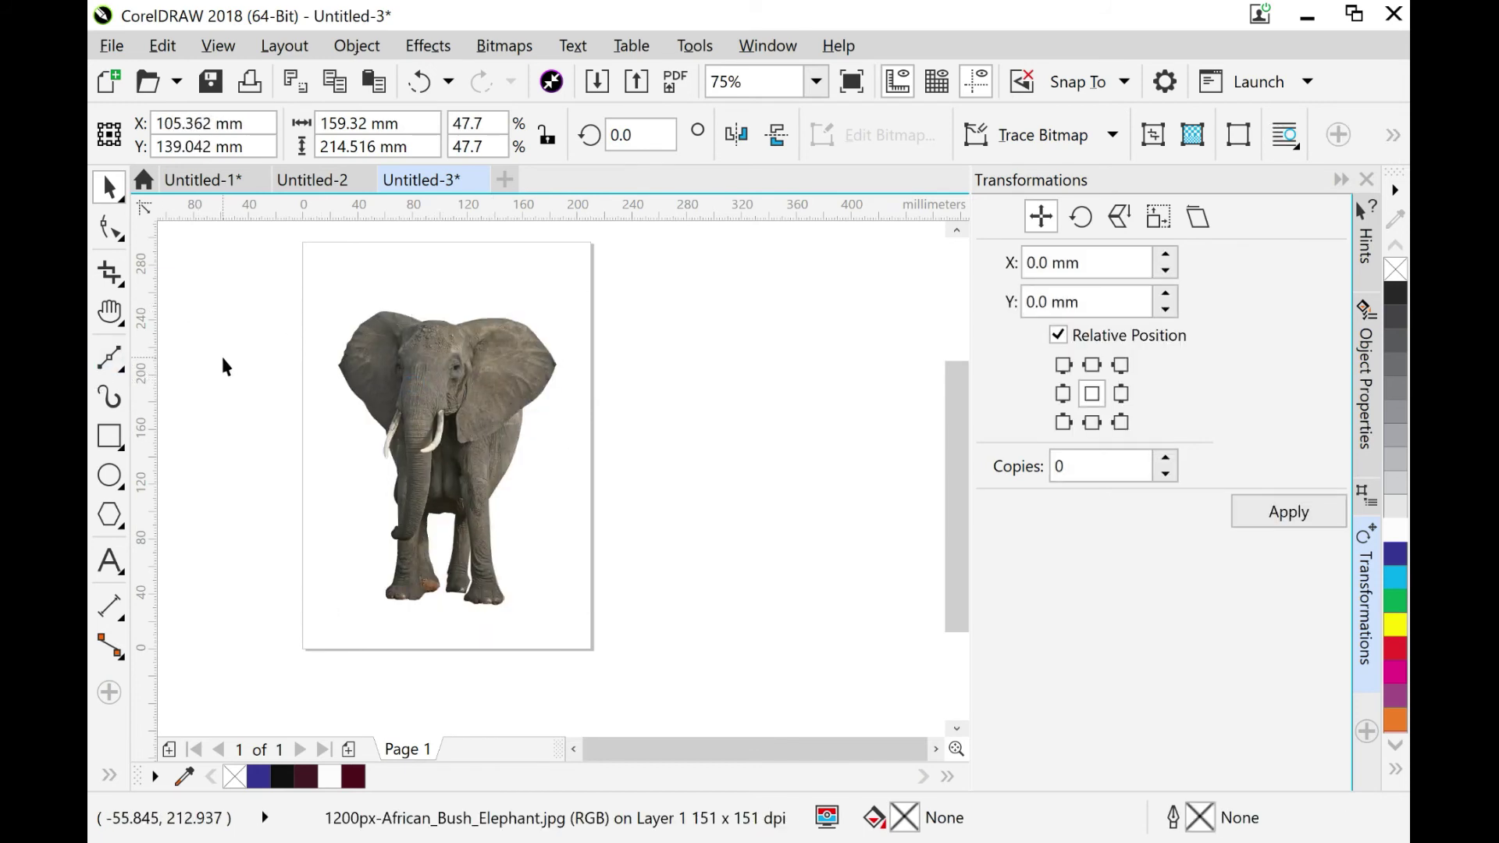
# Draw a rectangle of about 209.6 × 299.5 mm covering the page around the elephant
pyautogui.click(117, 442)
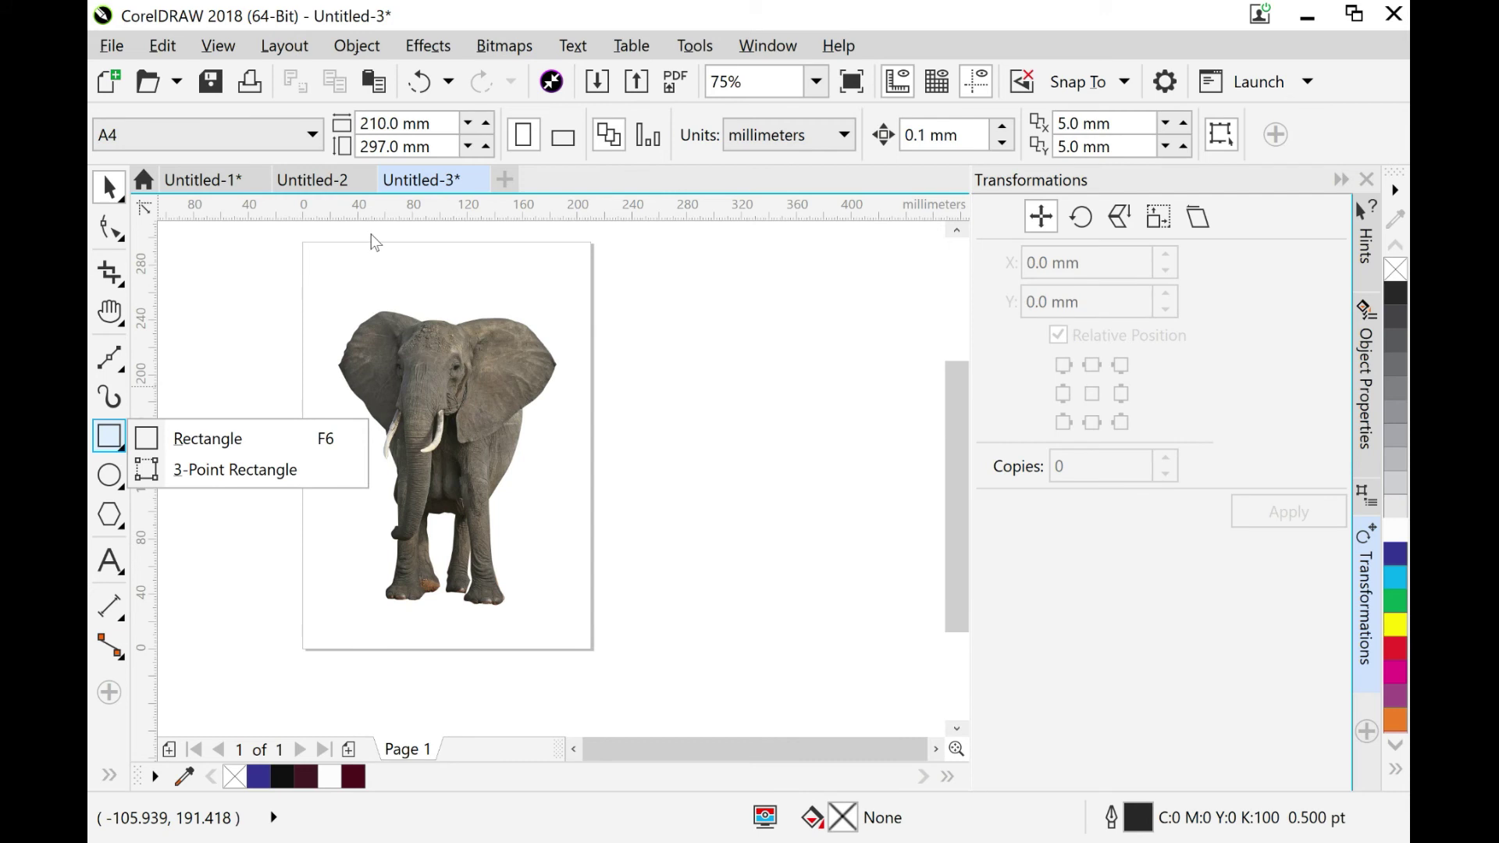
pyautogui.click(238, 441)
pyautogui.moveTo(305, 244); pyautogui.dragTo(592, 653)
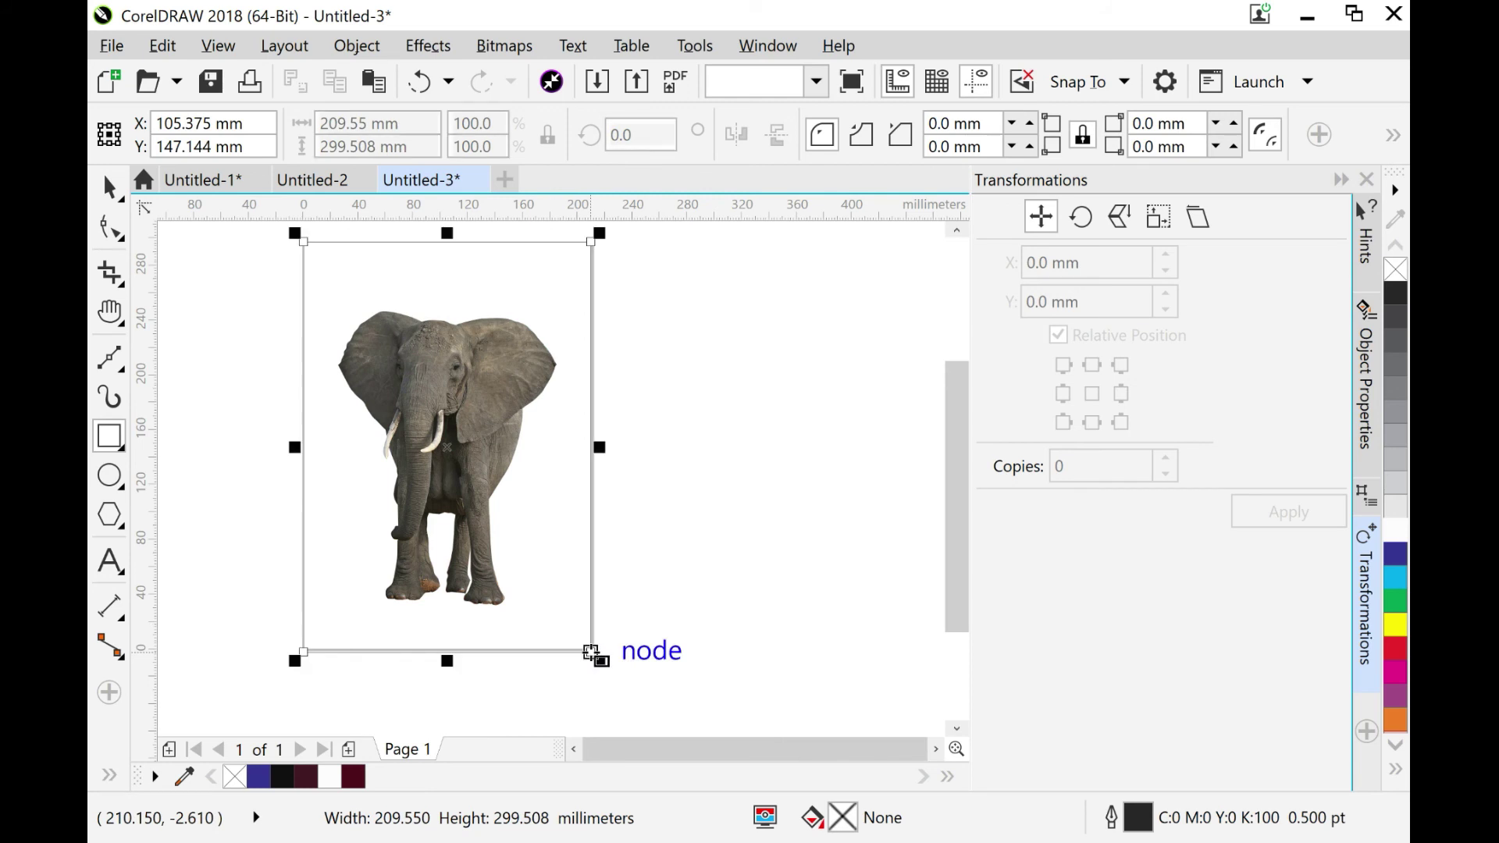
# Start exporting the page to the Documents folder as a JPG - JPEG Bitmaps file named "removing background"
pyautogui.click(112, 46)
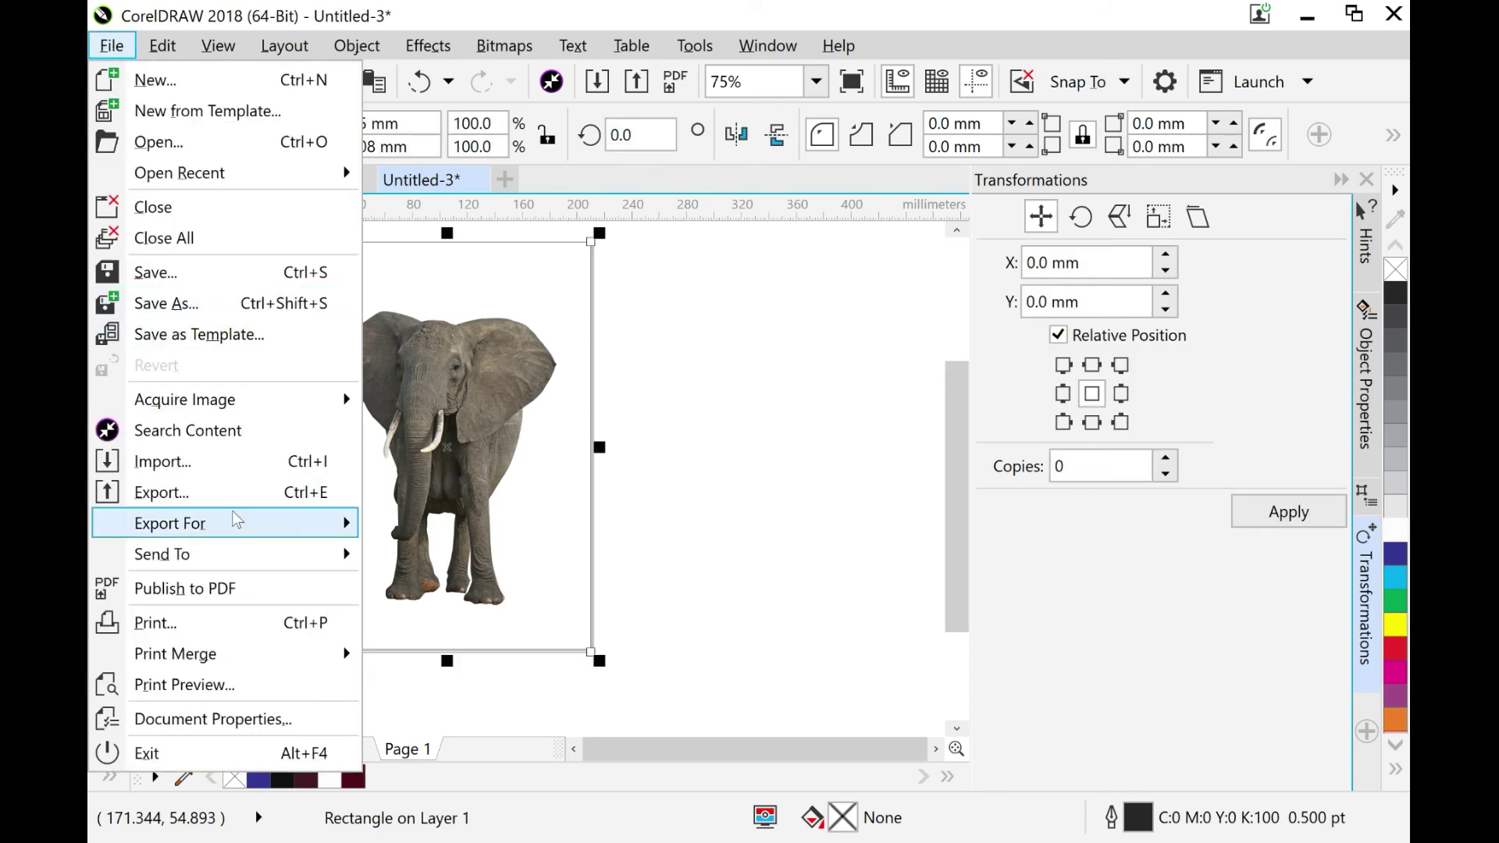
pyautogui.click(198, 492)
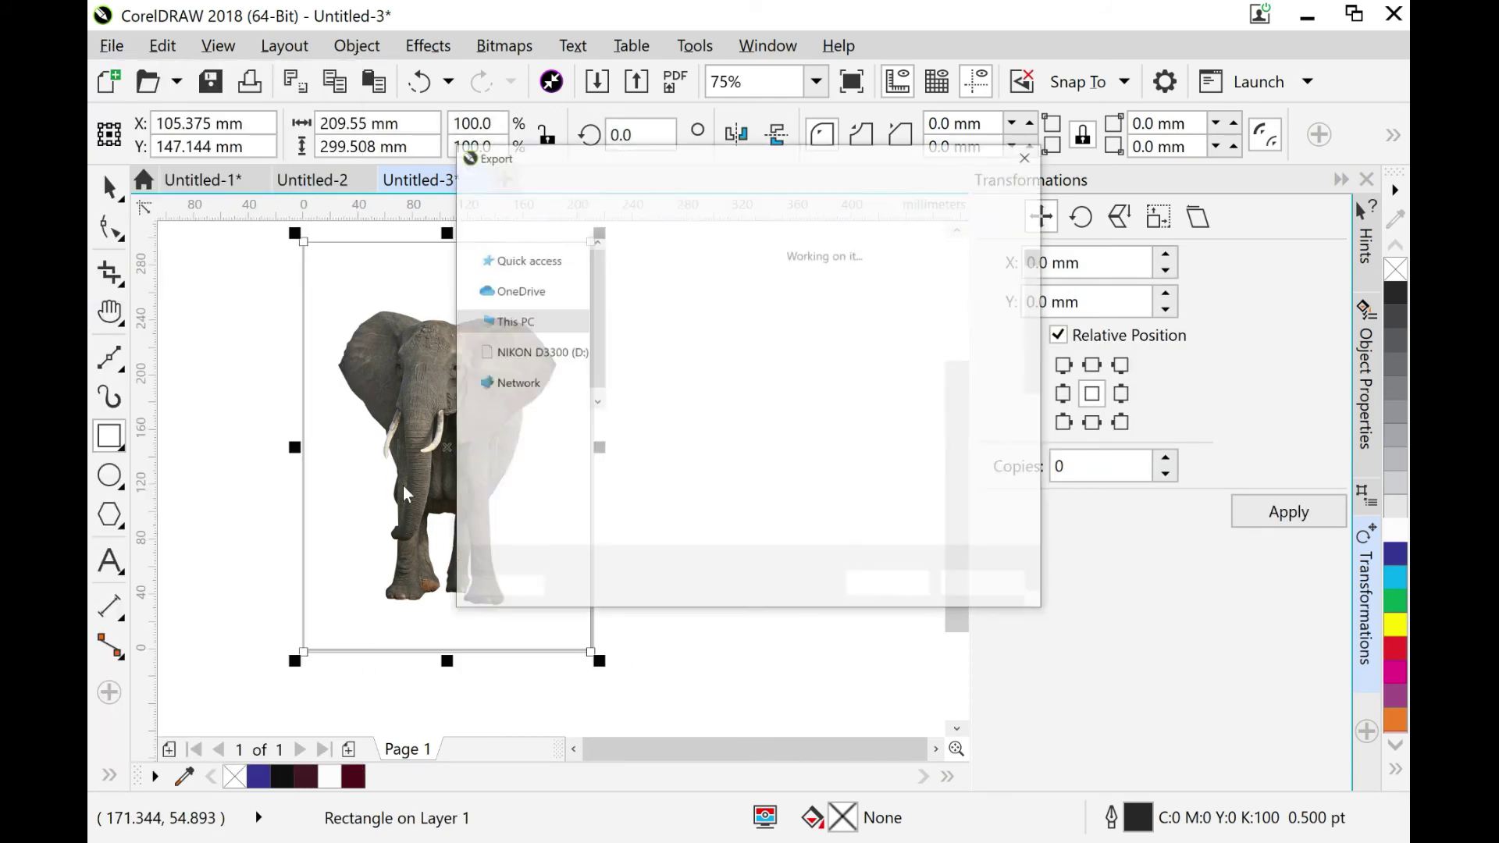
pyautogui.write('removing background')
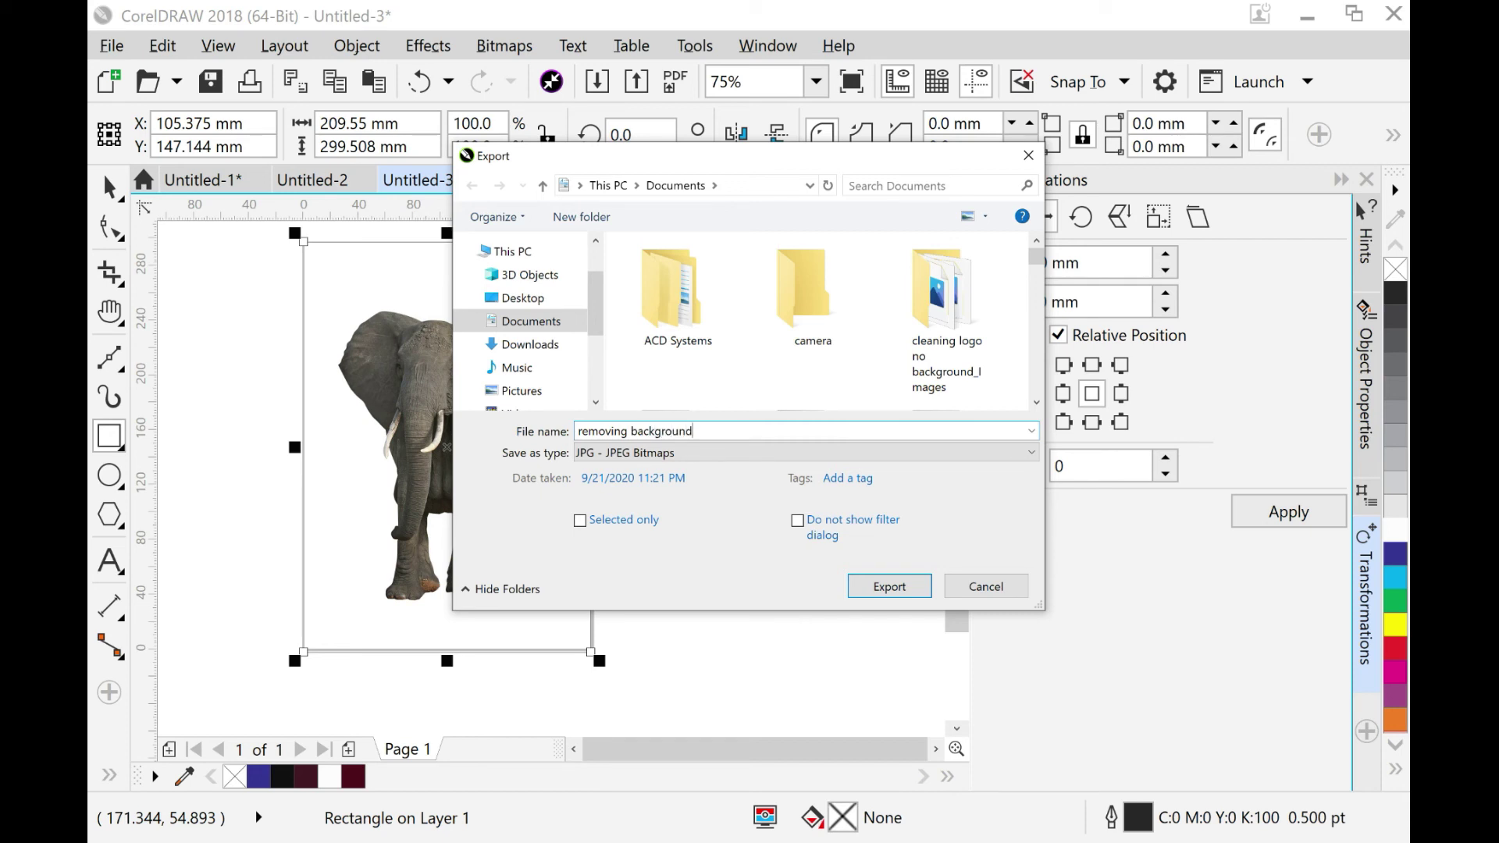
pyautogui.click(890, 587)
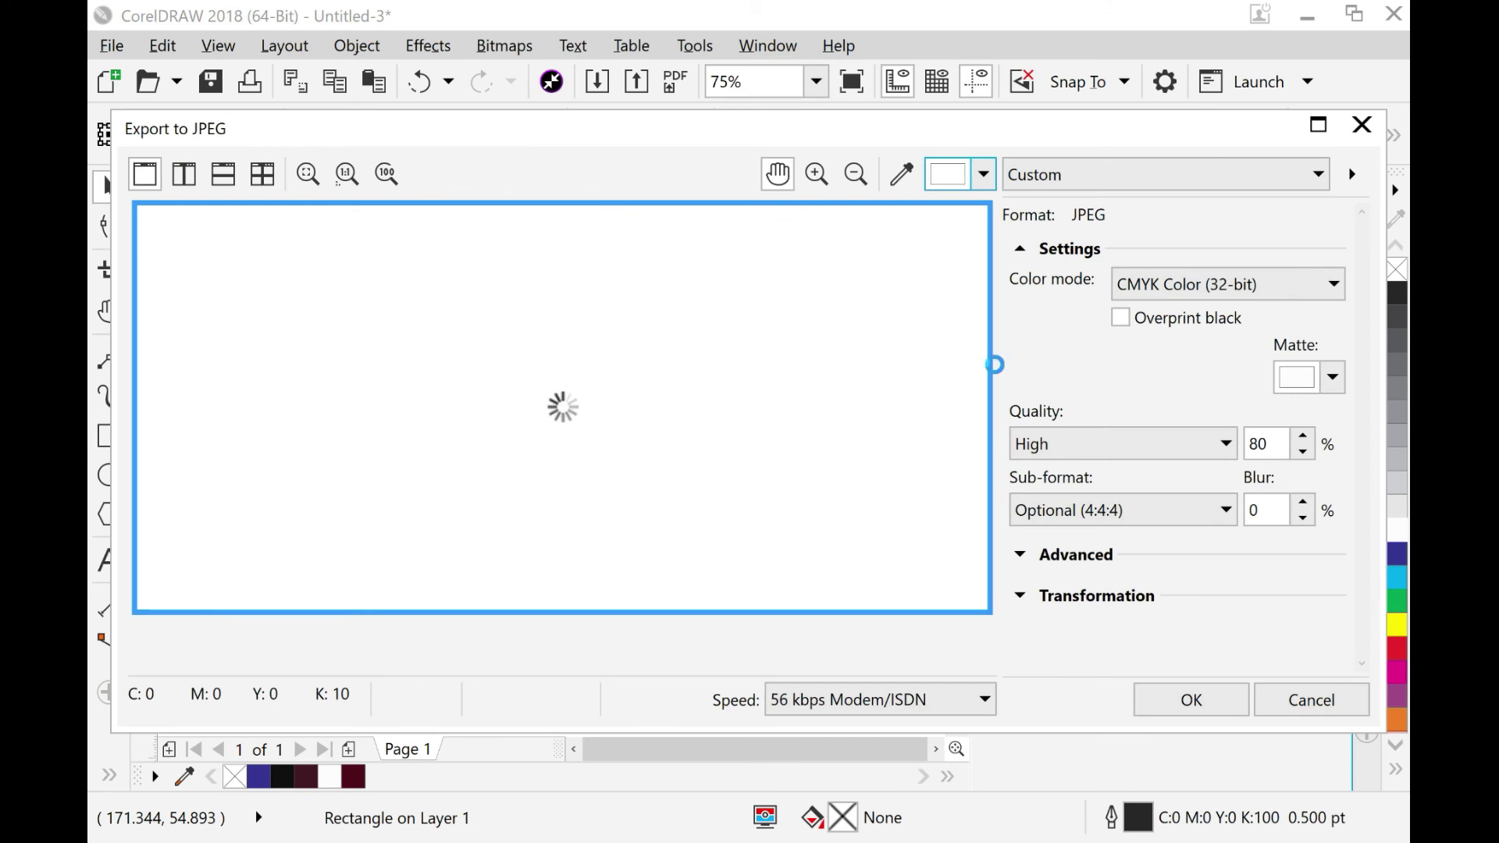
# Set the JPEG color mode to RGB Color (24-bit) and complete the export
pyautogui.click(1325, 288)
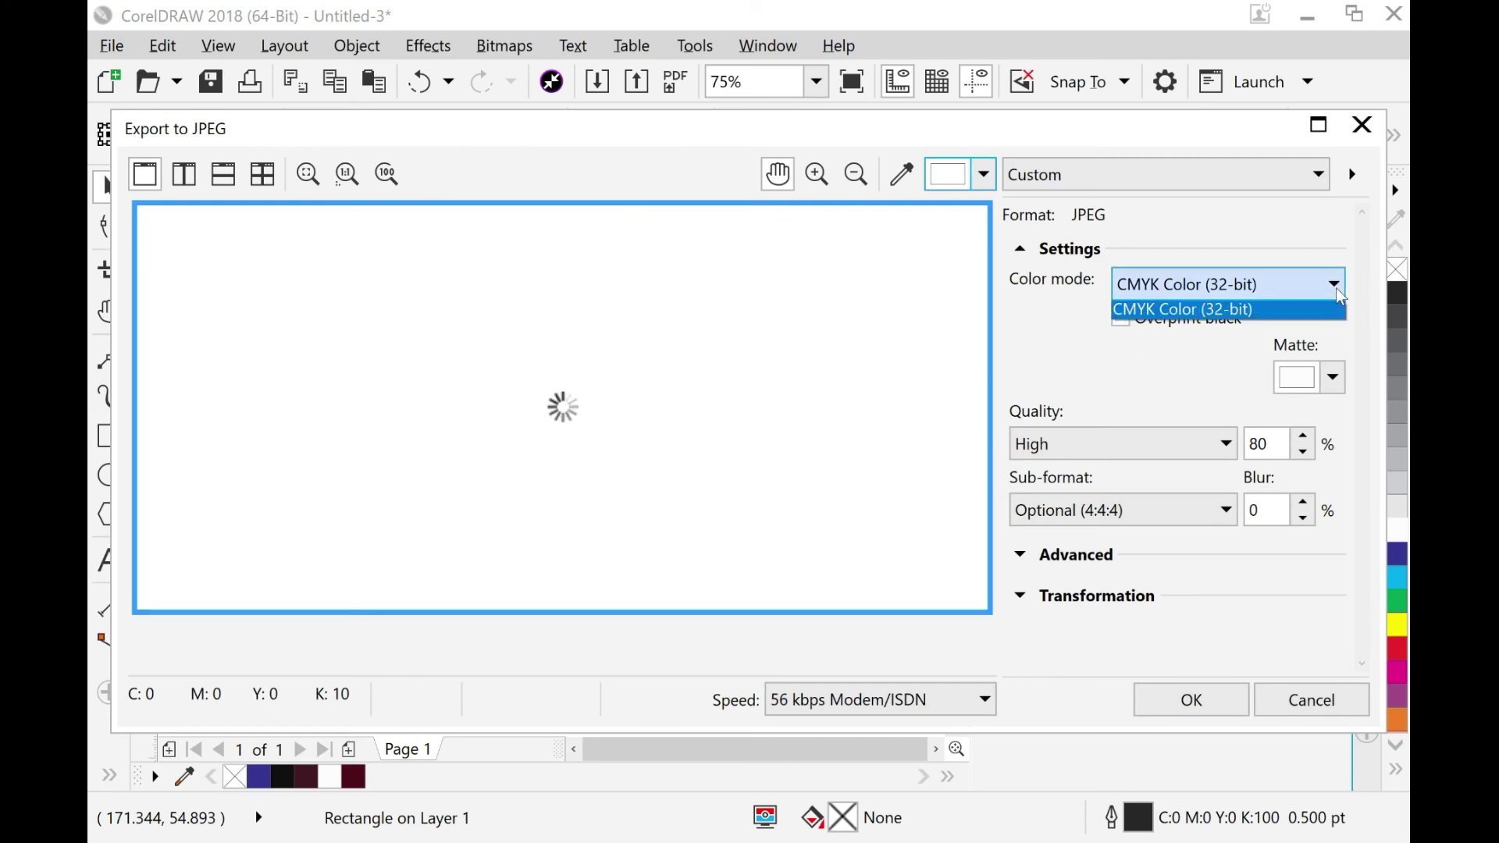
pyautogui.click(1211, 335)
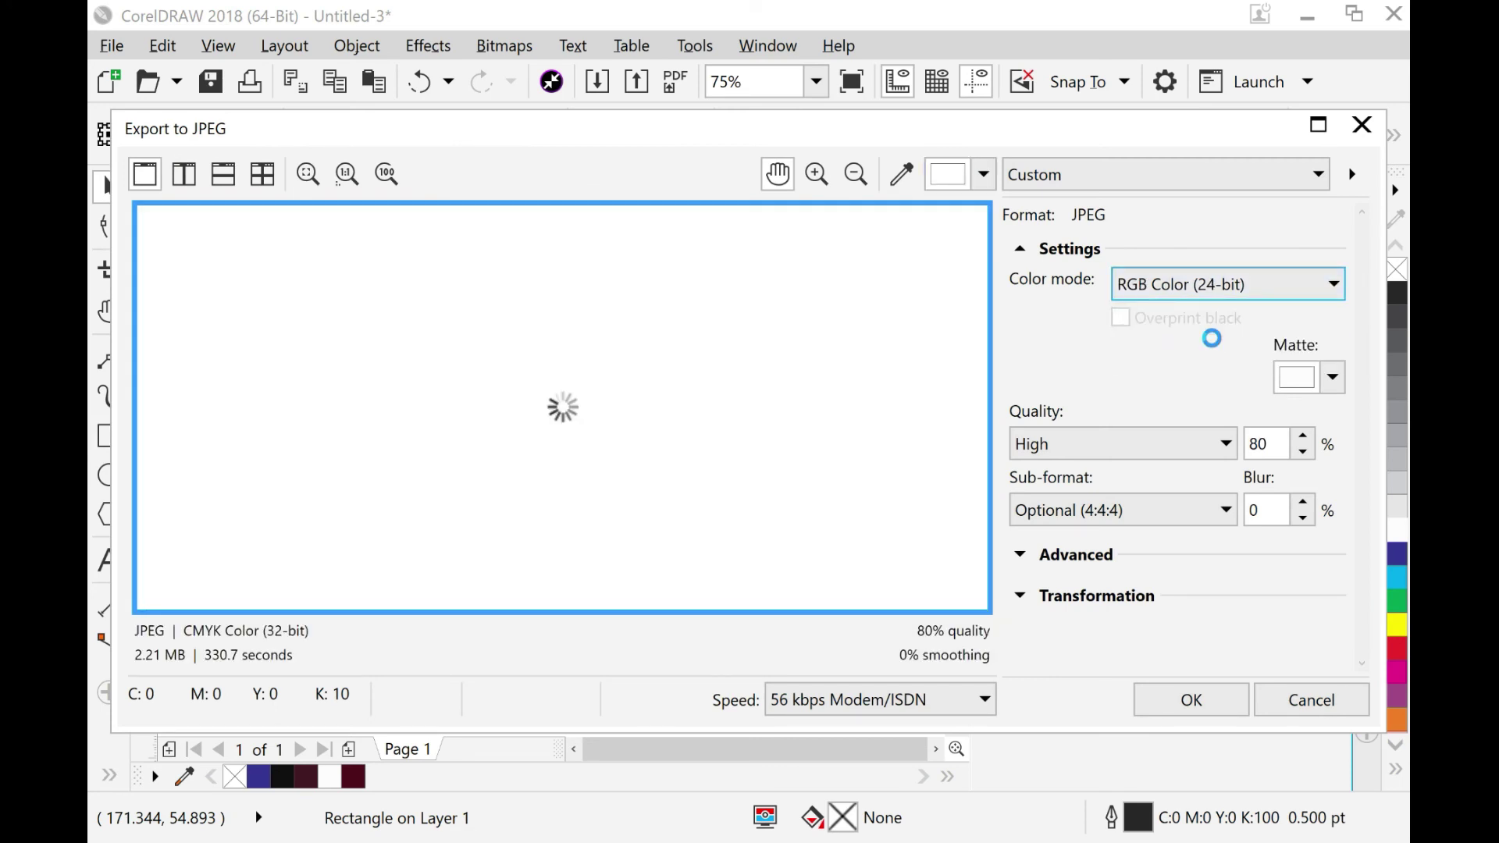
pyautogui.click(1209, 720)
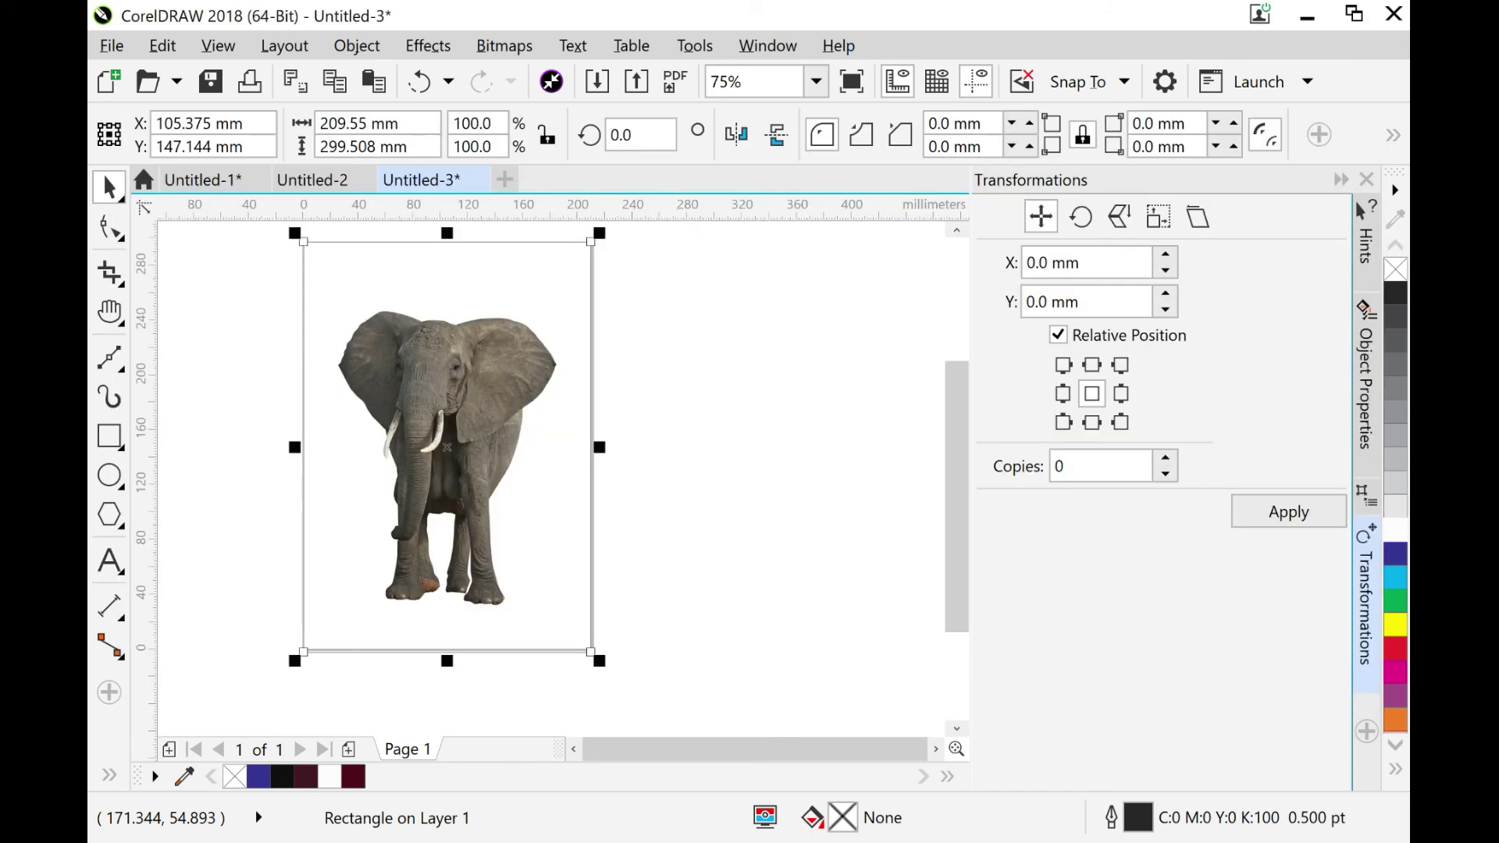
# Switch to File Explorer and open the exported "removing background" image from the recent files to check it
pyautogui.click(682, 776)
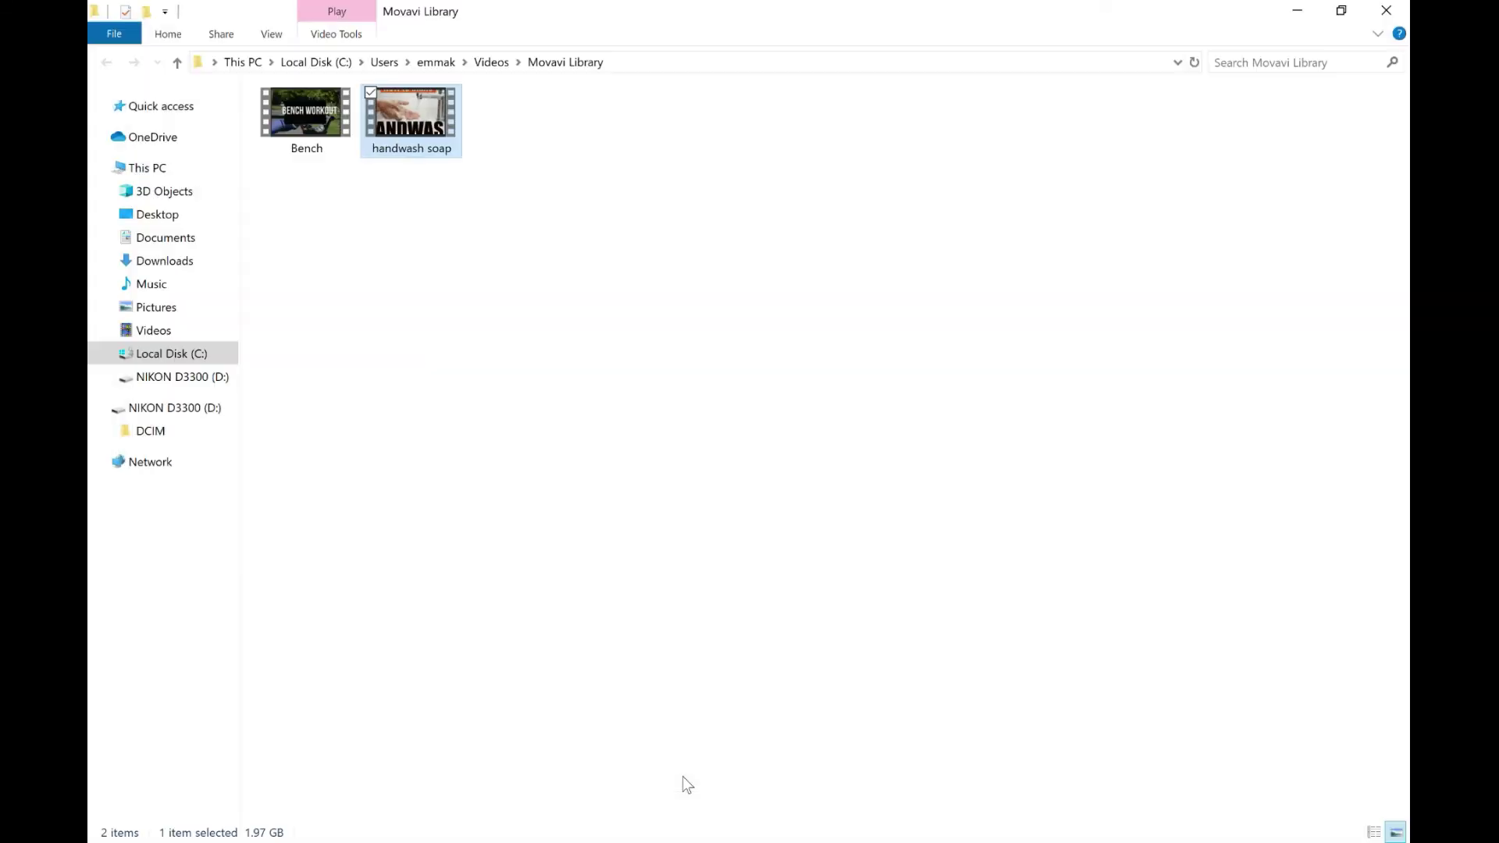
pyautogui.click(185, 114)
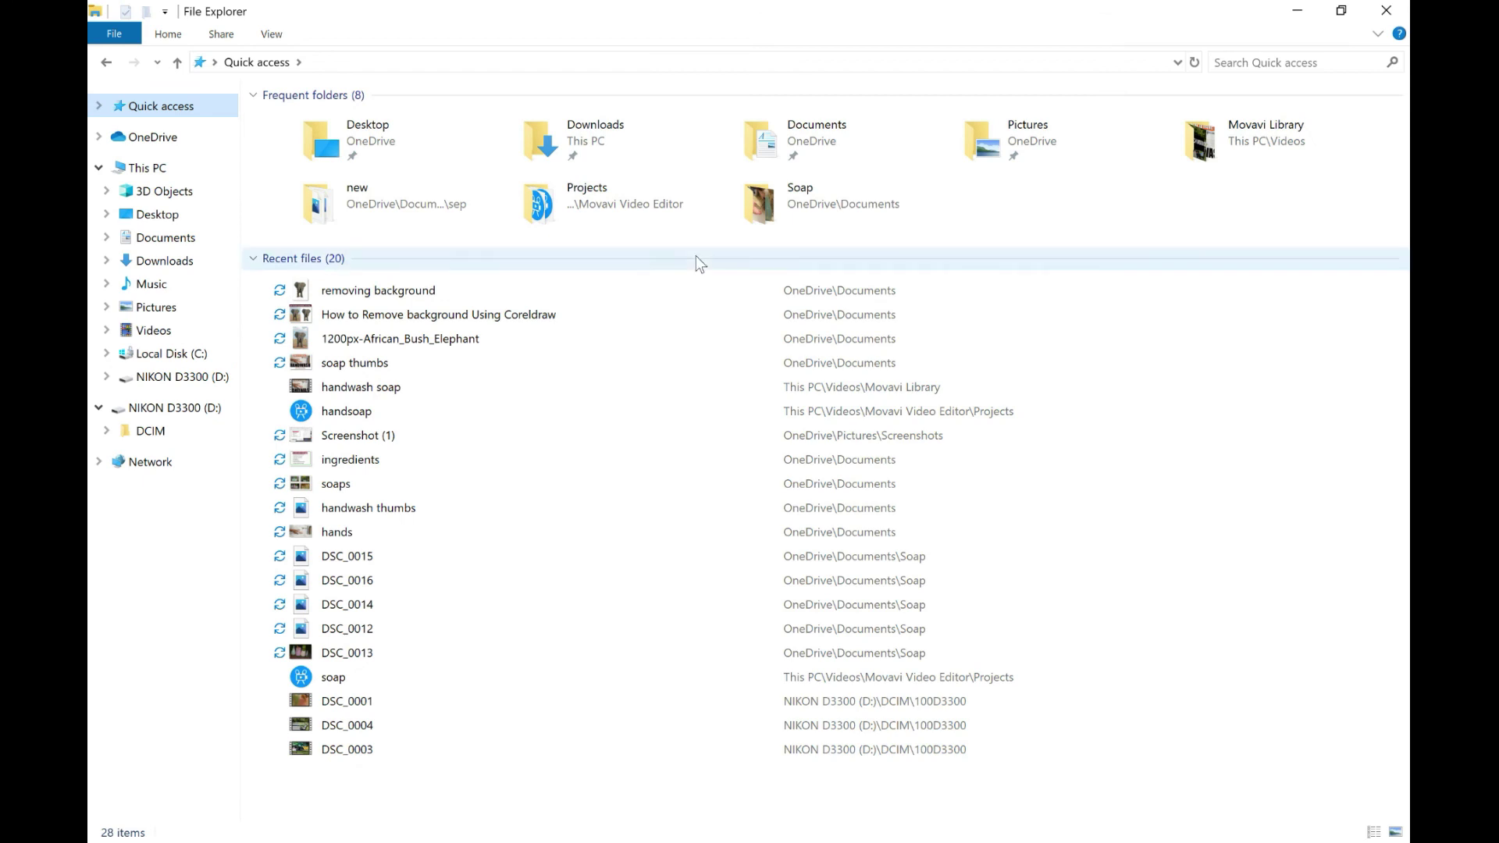
pyautogui.click(393, 295)
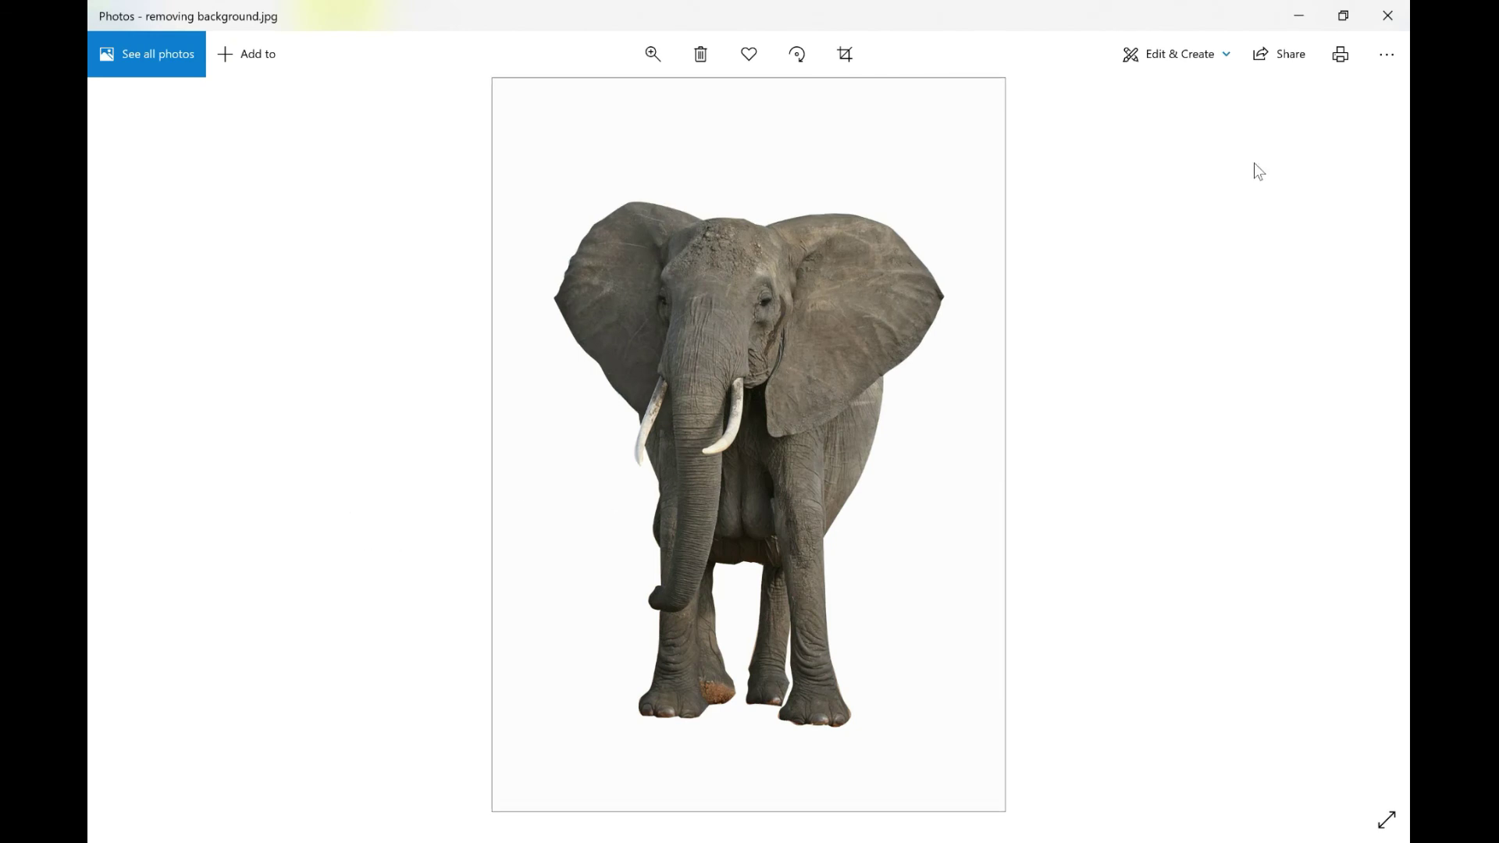
pyautogui.click(1395, 62)
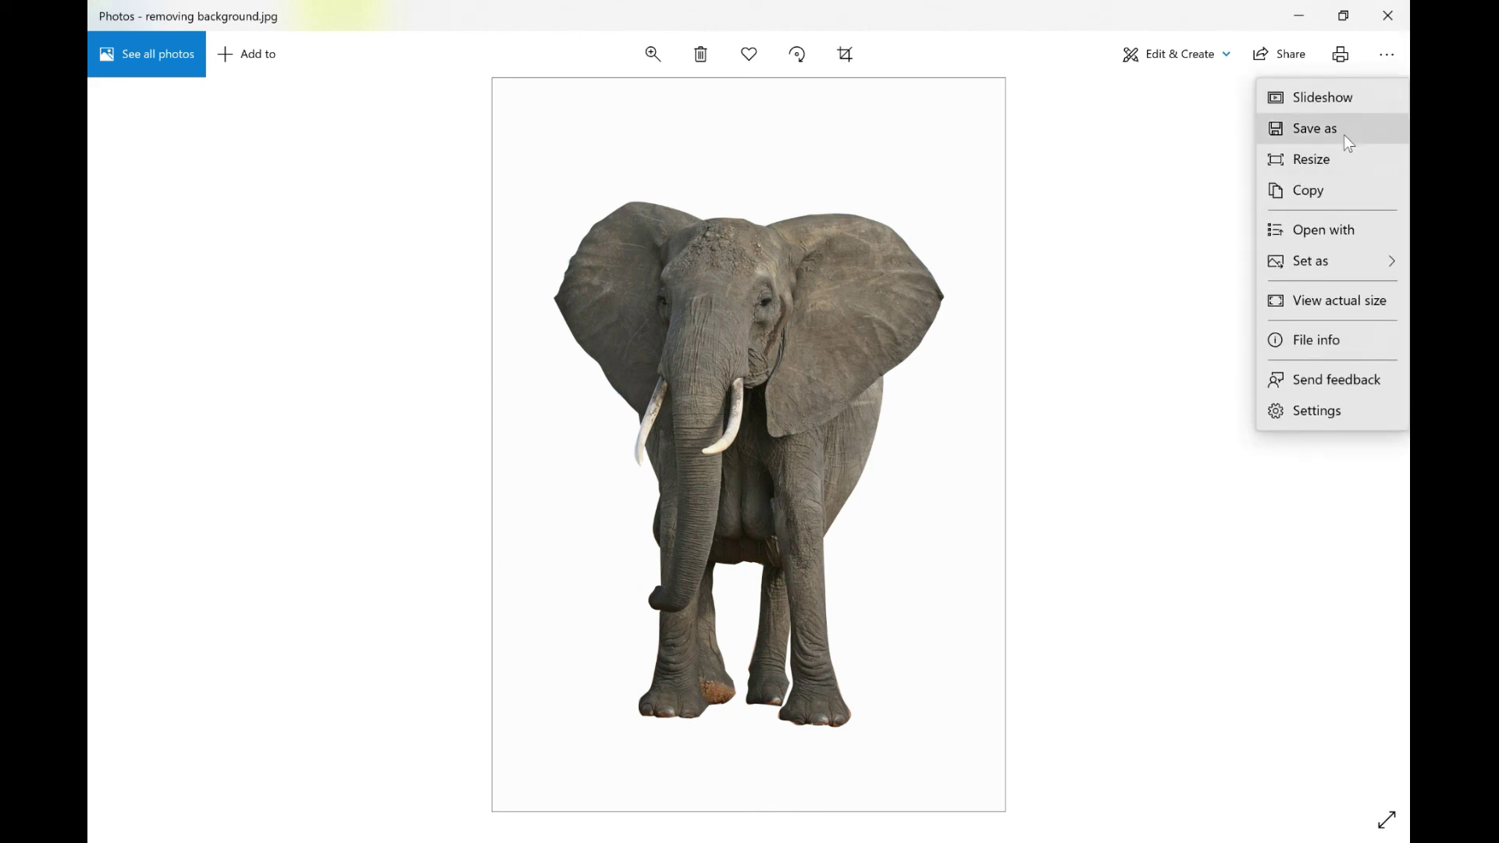
pyautogui.click(1114, 446)
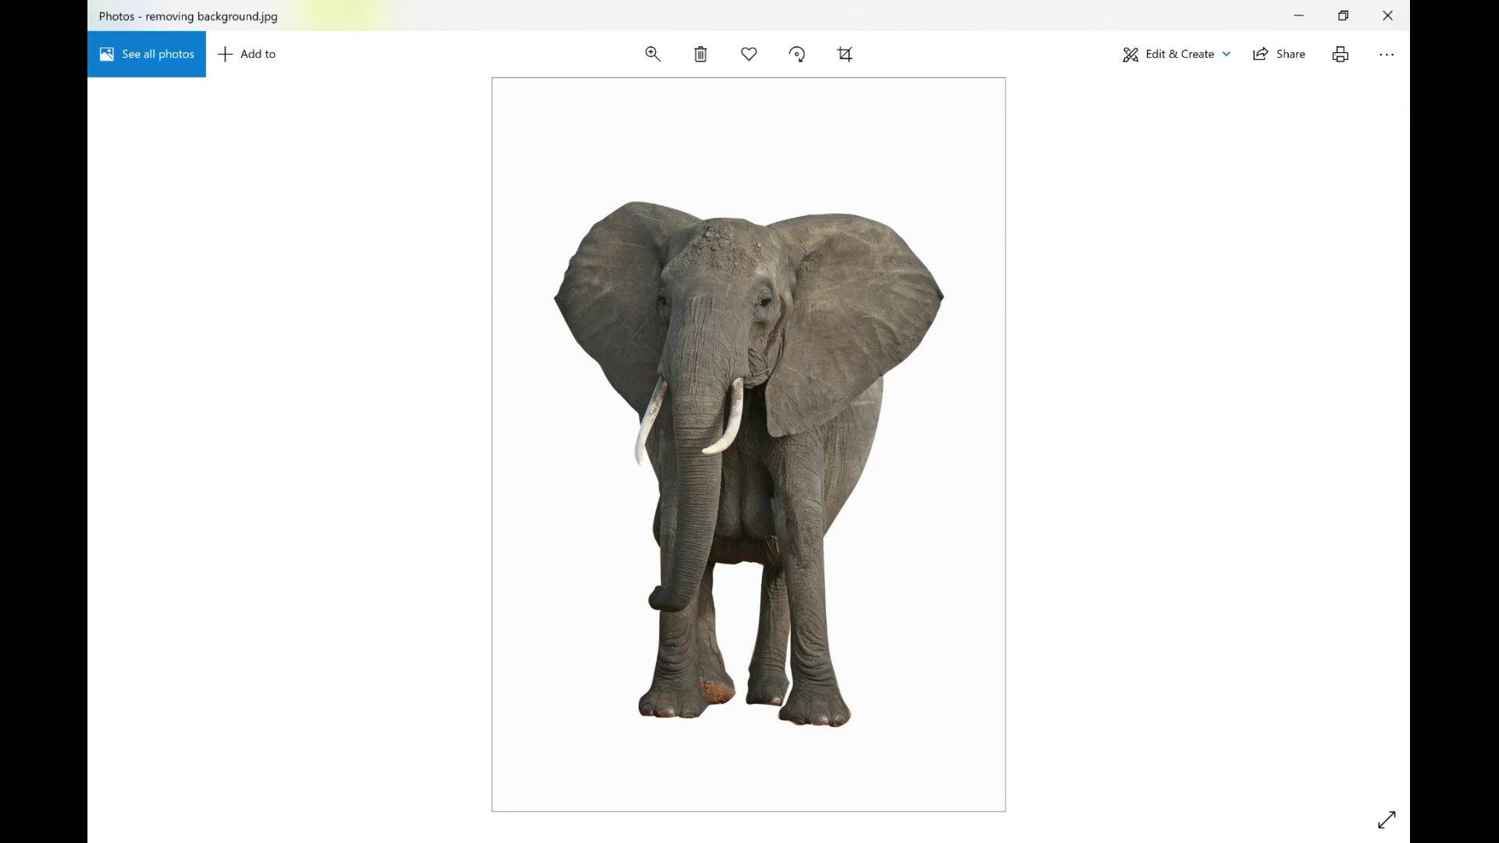
pyautogui.click(1351, 833)
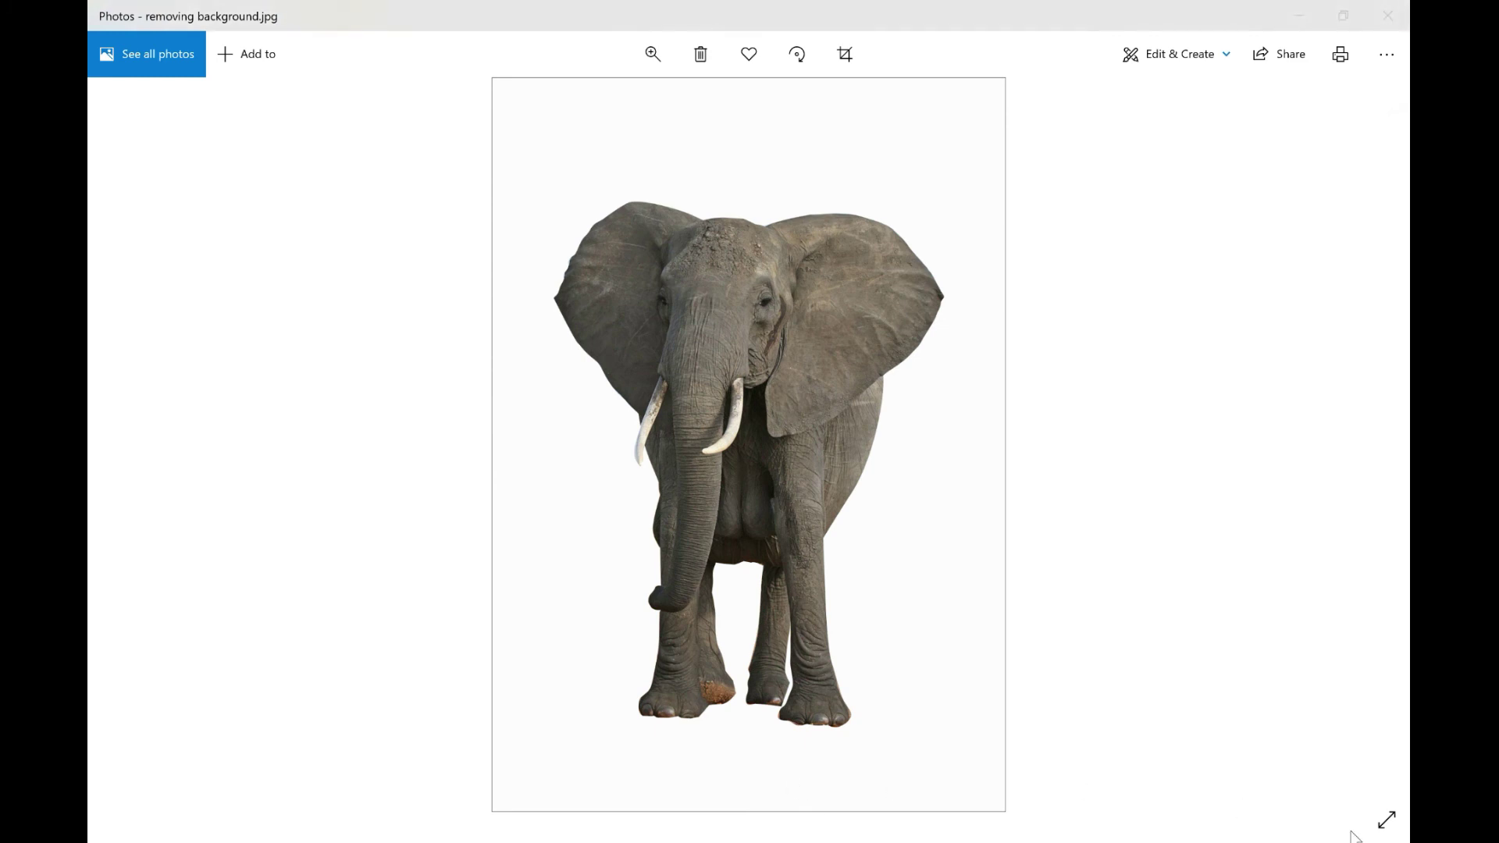